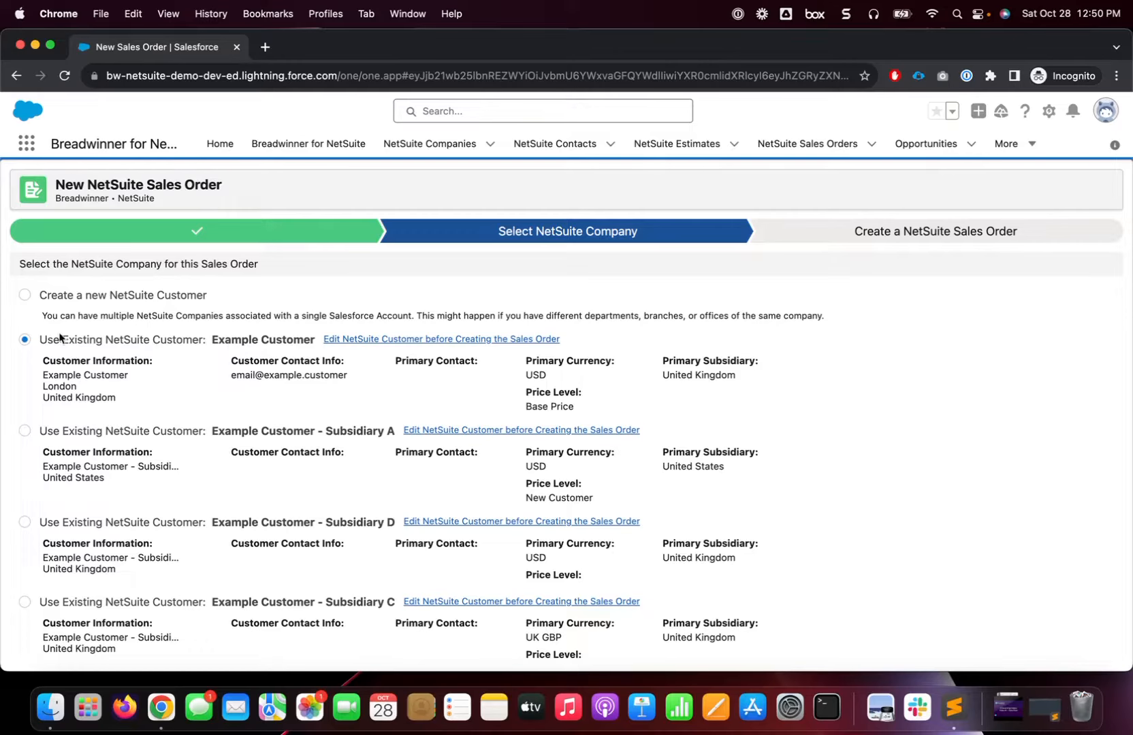
# Create the sales order in NetSuite for the existing customer Example Customer, keeping the prefilled order details.
pyautogui.moveTo(32, 340); pyautogui.dragTo(262, 386)
pyautogui.scroll(-3, 263, 388)
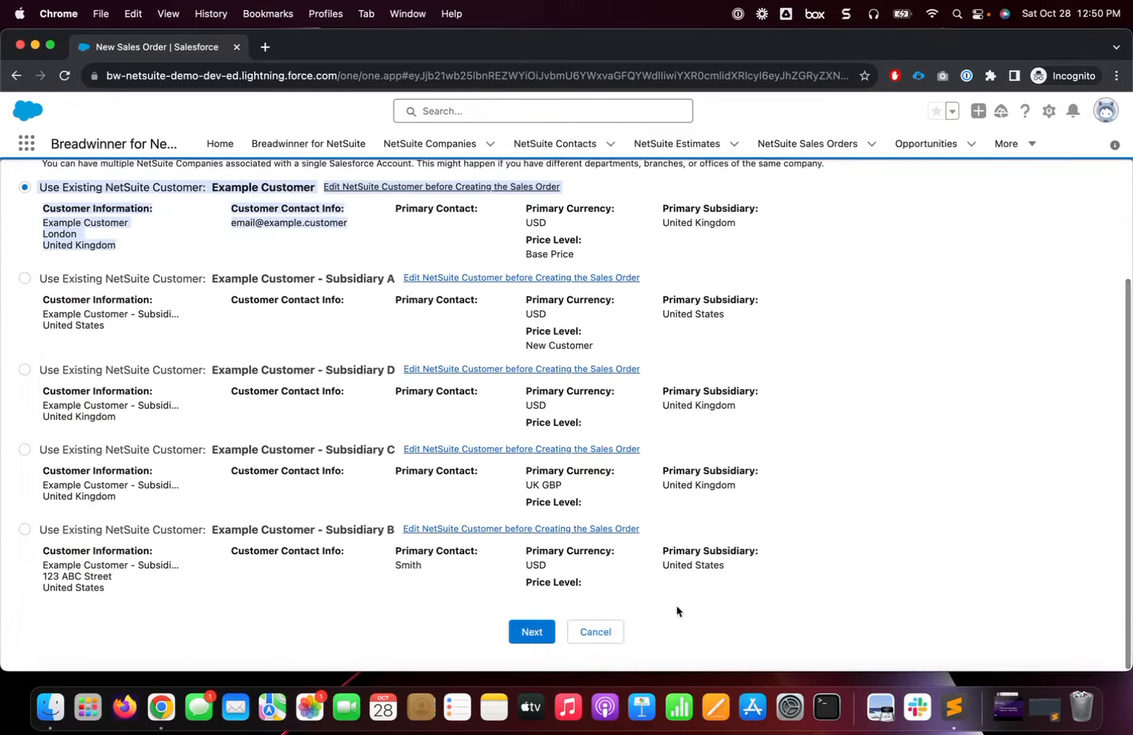
pyautogui.click(530, 633)
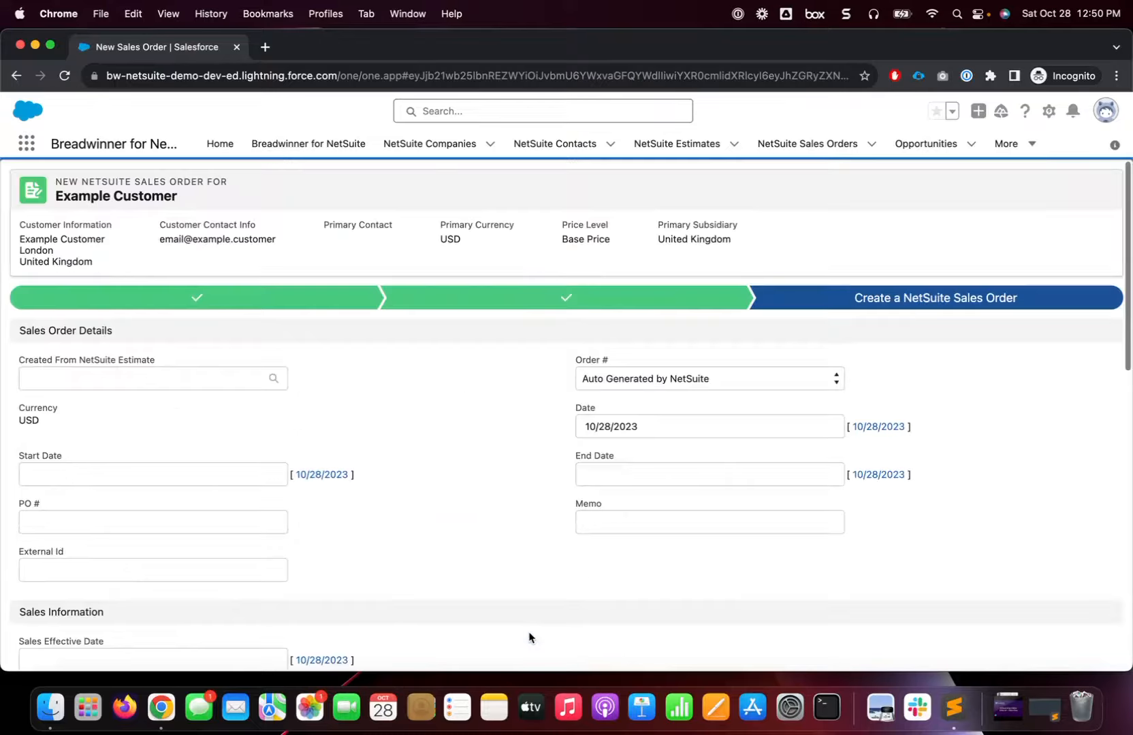
pyautogui.scroll(-6, 531, 638)
pyautogui.scroll(-5, 531, 637)
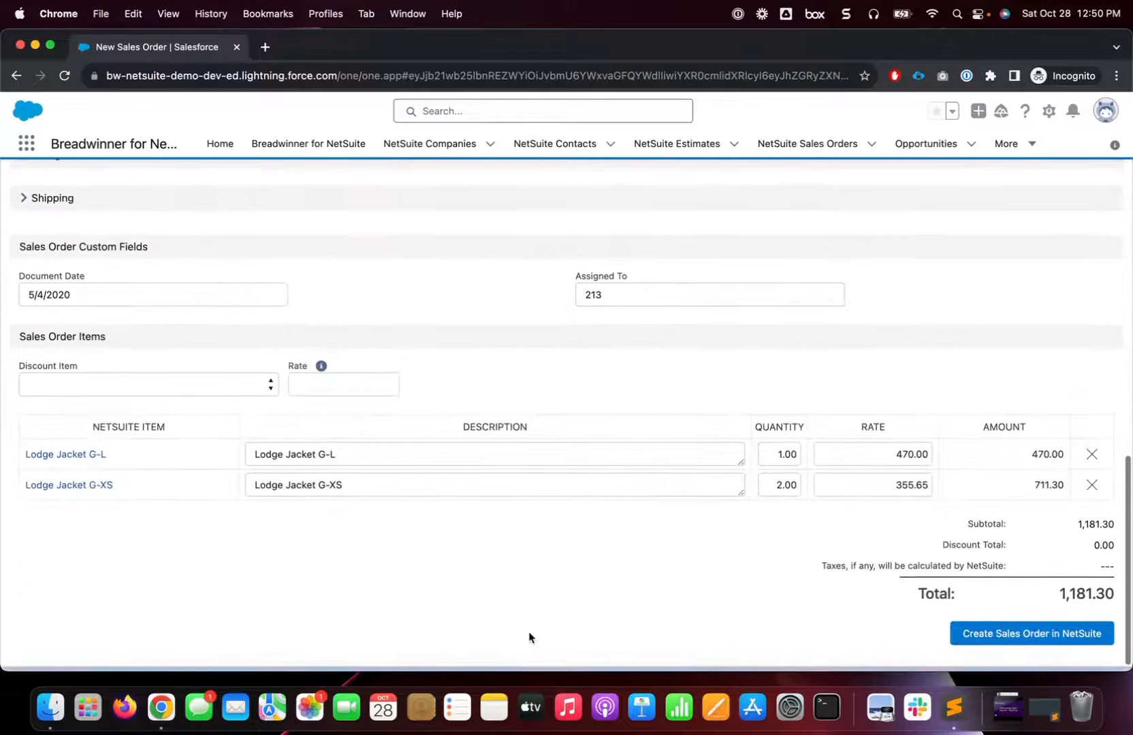
pyautogui.click(1002, 640)
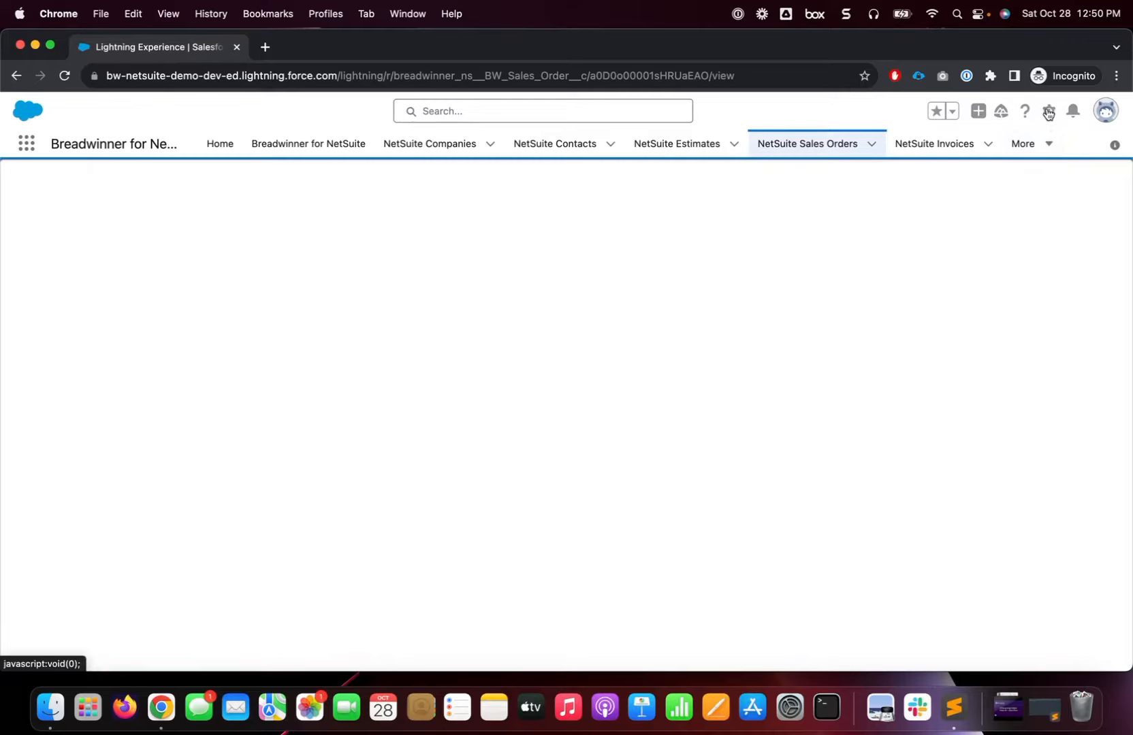
# Open the NetSuite Sales Order object in the Setup Object Manager, finding it with the search term "sales".
pyautogui.click(1048, 111)
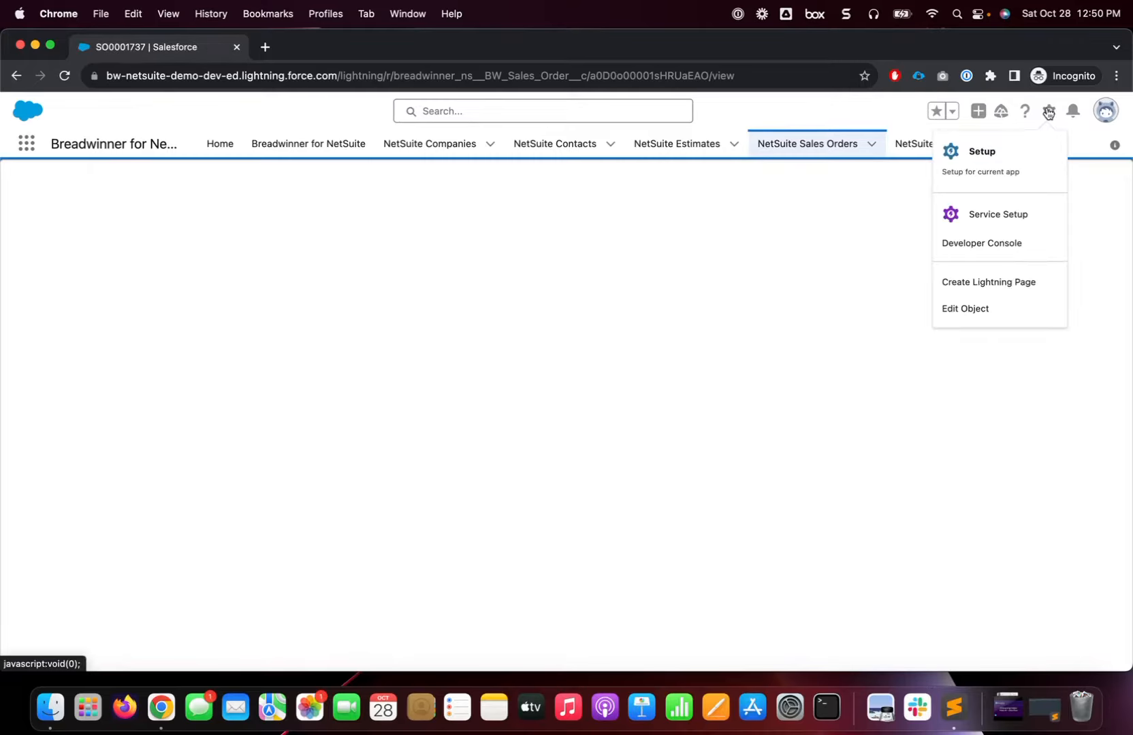
pyautogui.click(1012, 156)
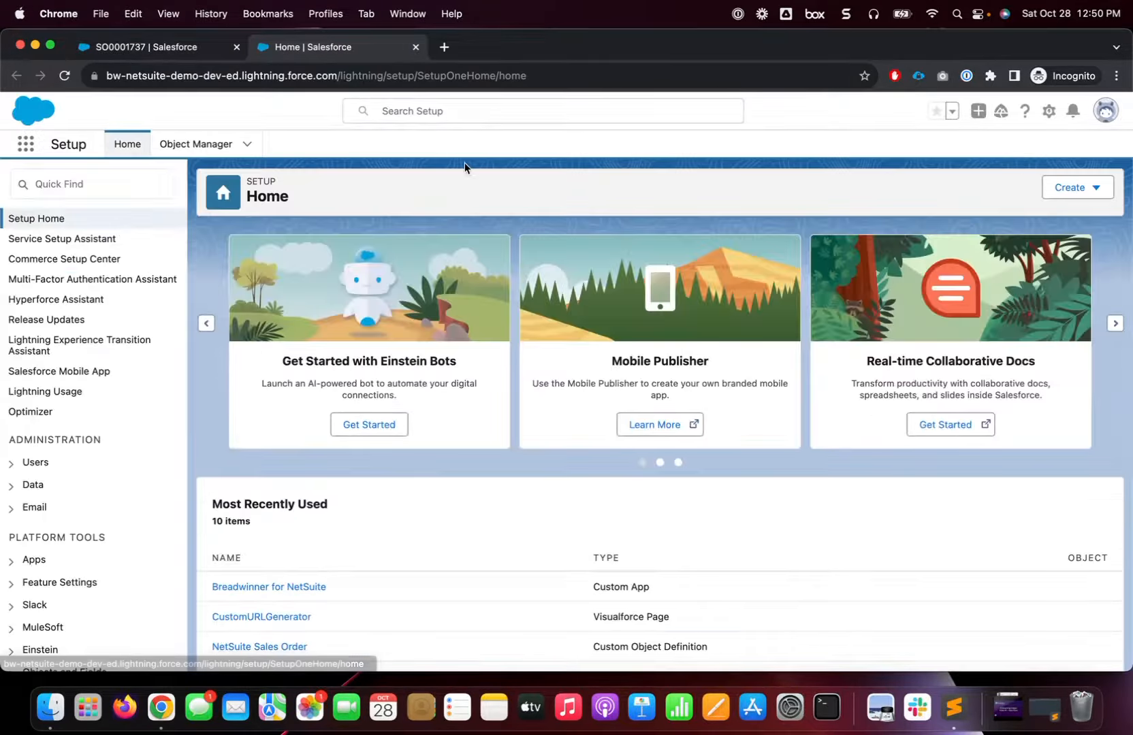
pyautogui.click(198, 145)
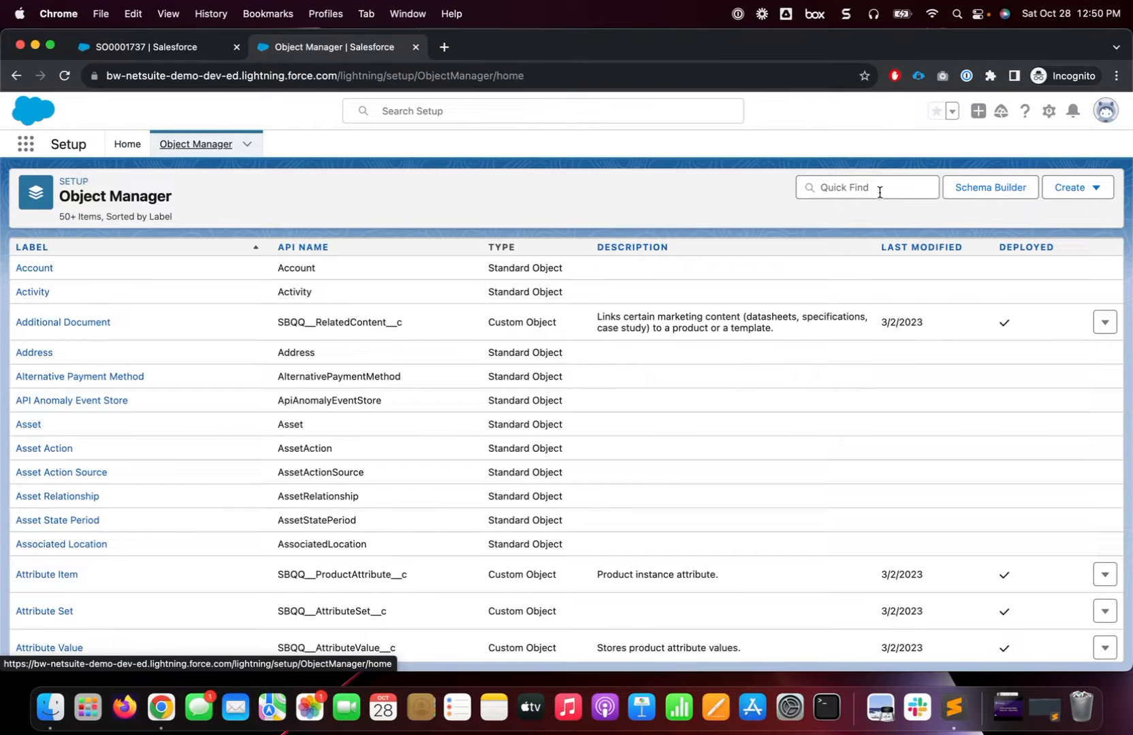
pyautogui.click(879, 191)
pyautogui.write('sales')
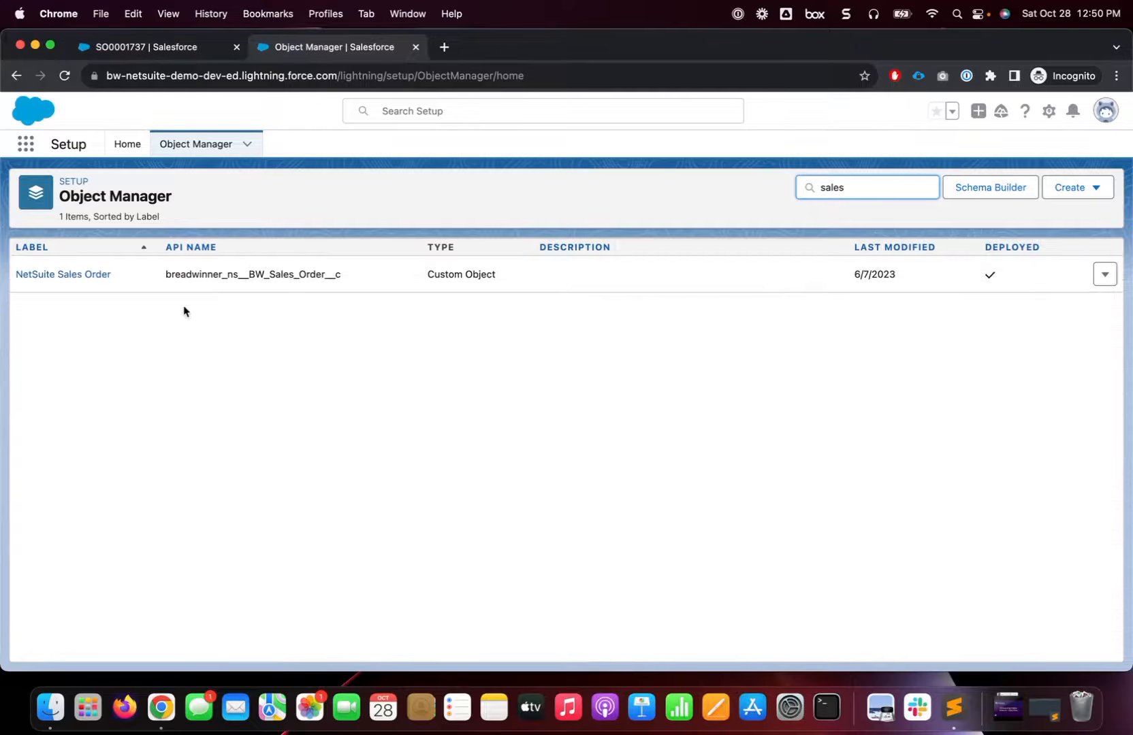
pyautogui.click(58, 280)
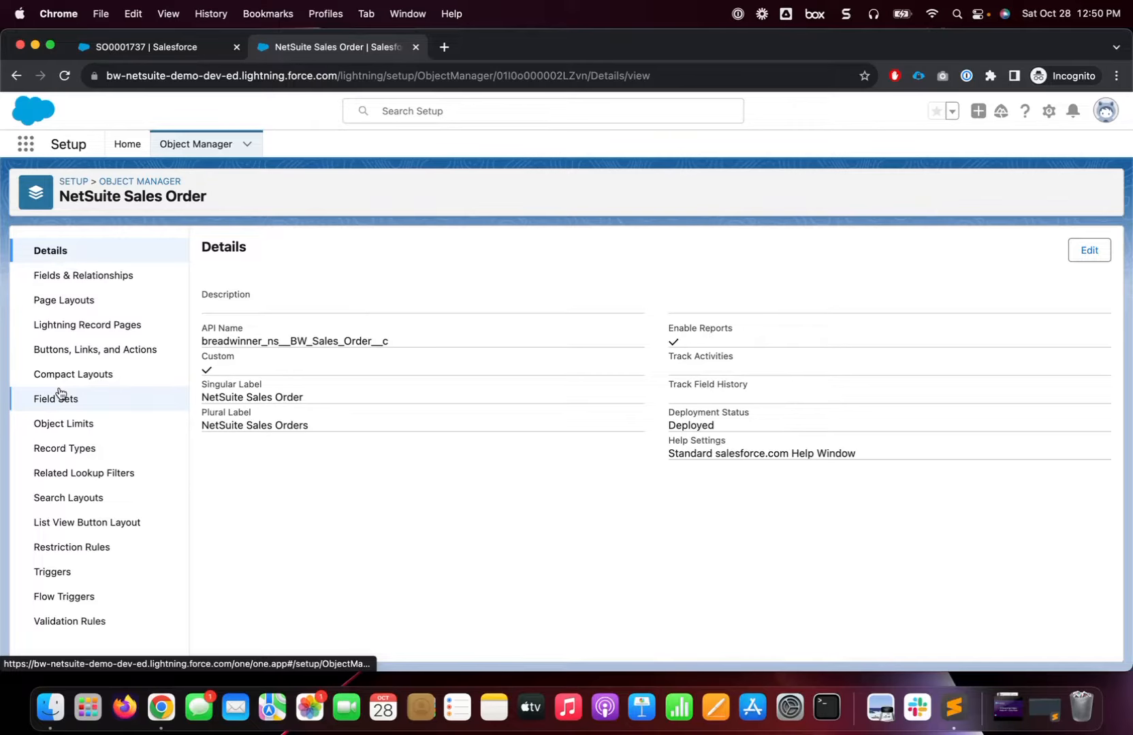
# Open the sales order object's "New Sales Order (from Opp)" custom button definition and examine its URL parameters at a larger zoom.
pyautogui.click(87, 348)
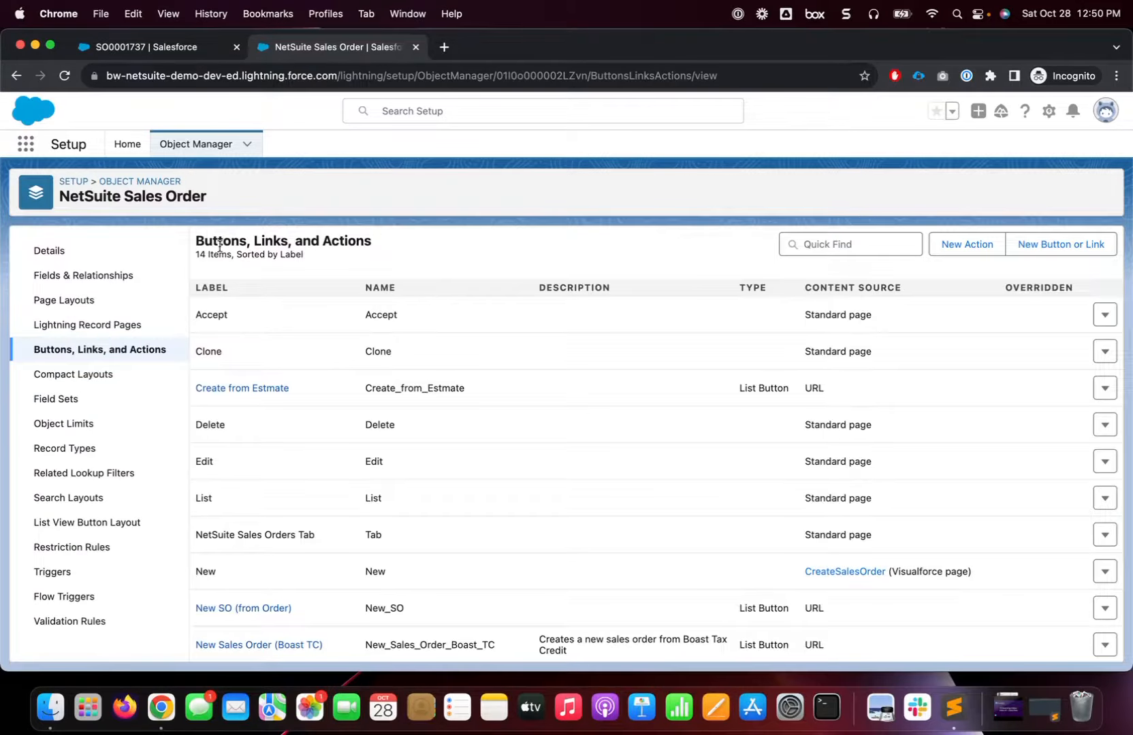
pyautogui.scroll(-5, 361, 266)
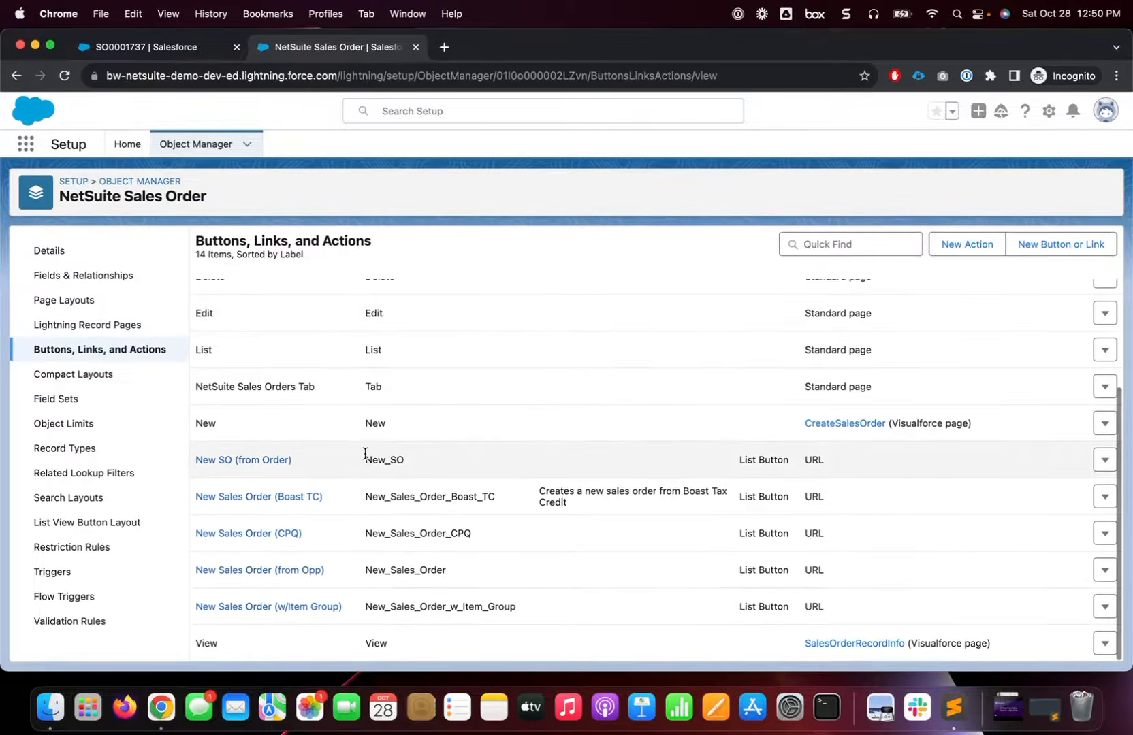
pyautogui.click(273, 572)
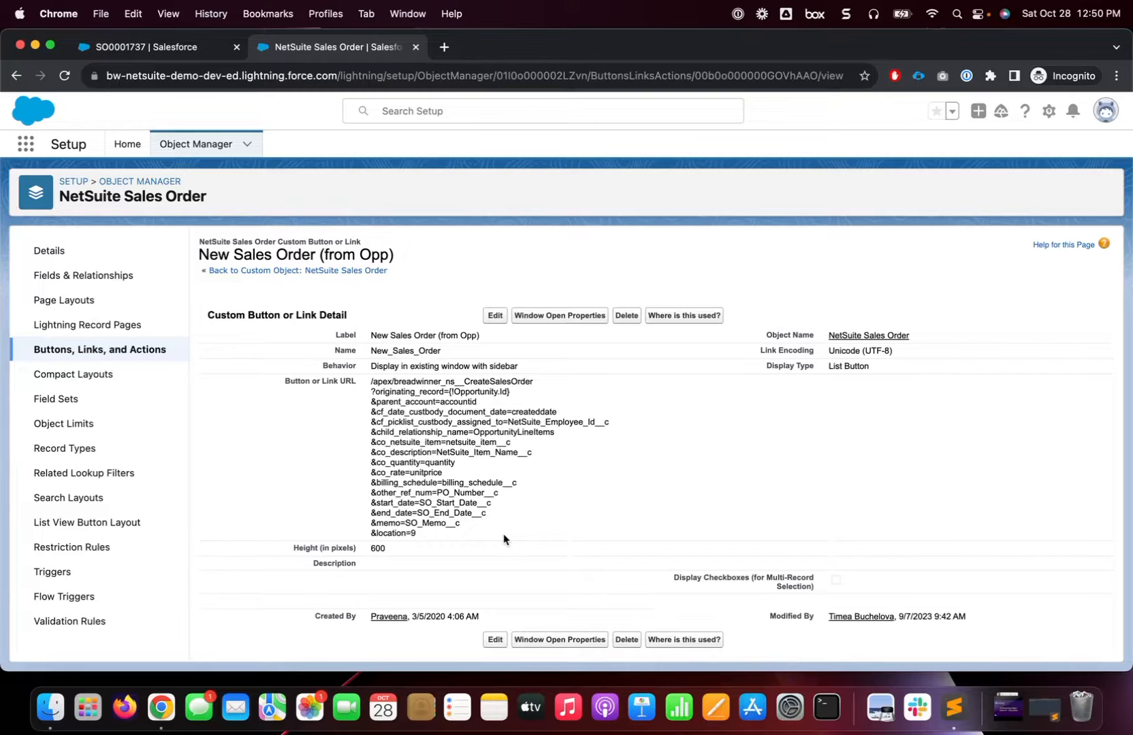
pyautogui.press('super+equal')
pyautogui.press('super+equal')
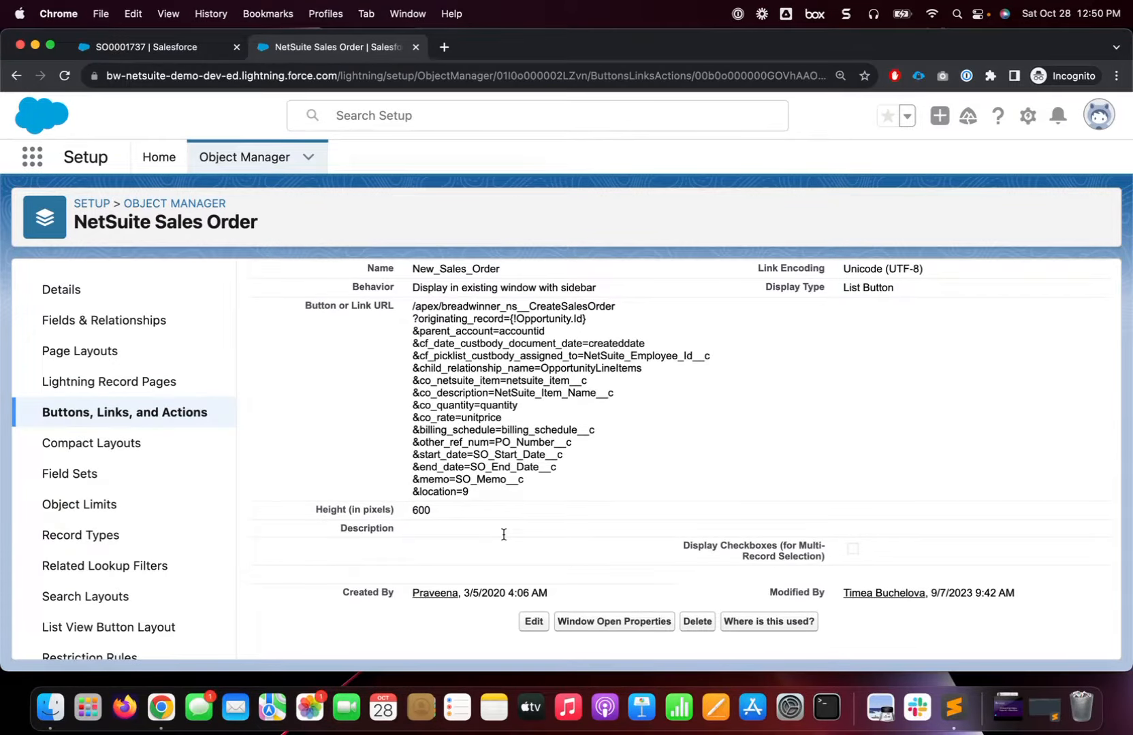
pyautogui.scroll(5, 504, 535)
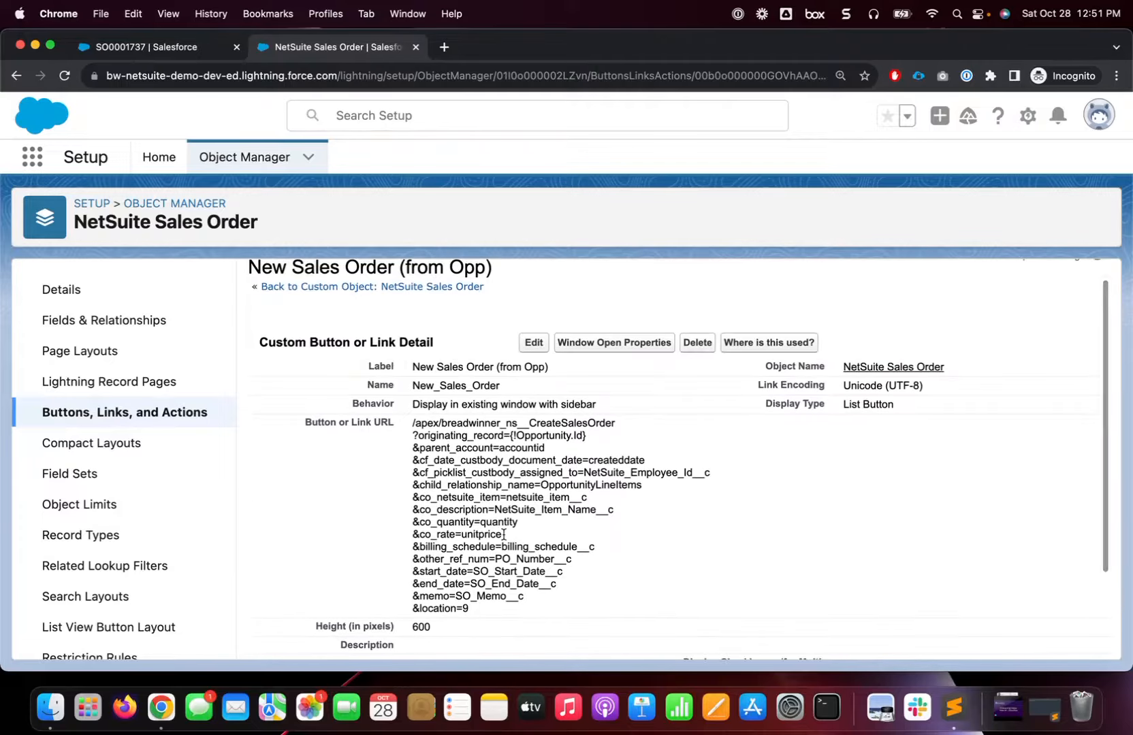
# Open the Breadwinner for NetSuite setup page at default zoom and switch it to Read Only Mode and back to Active Mode.
pyautogui.click(197, 47)
pyautogui.click(396, 163)
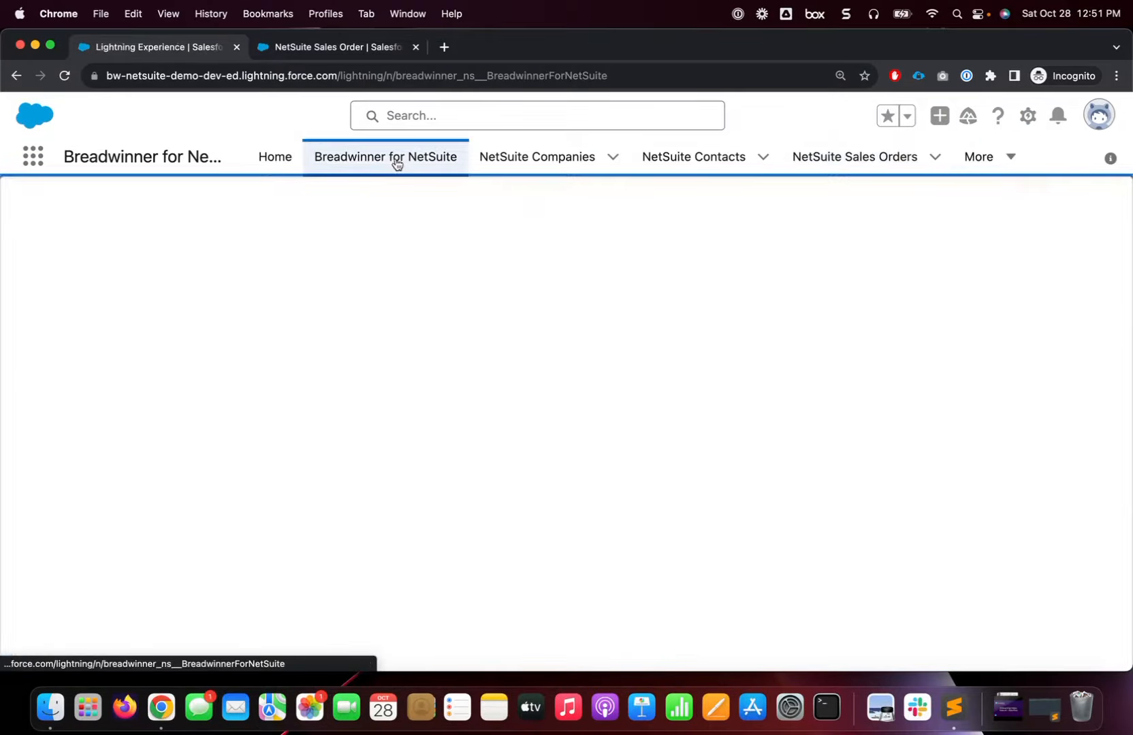
pyautogui.press('super+0')
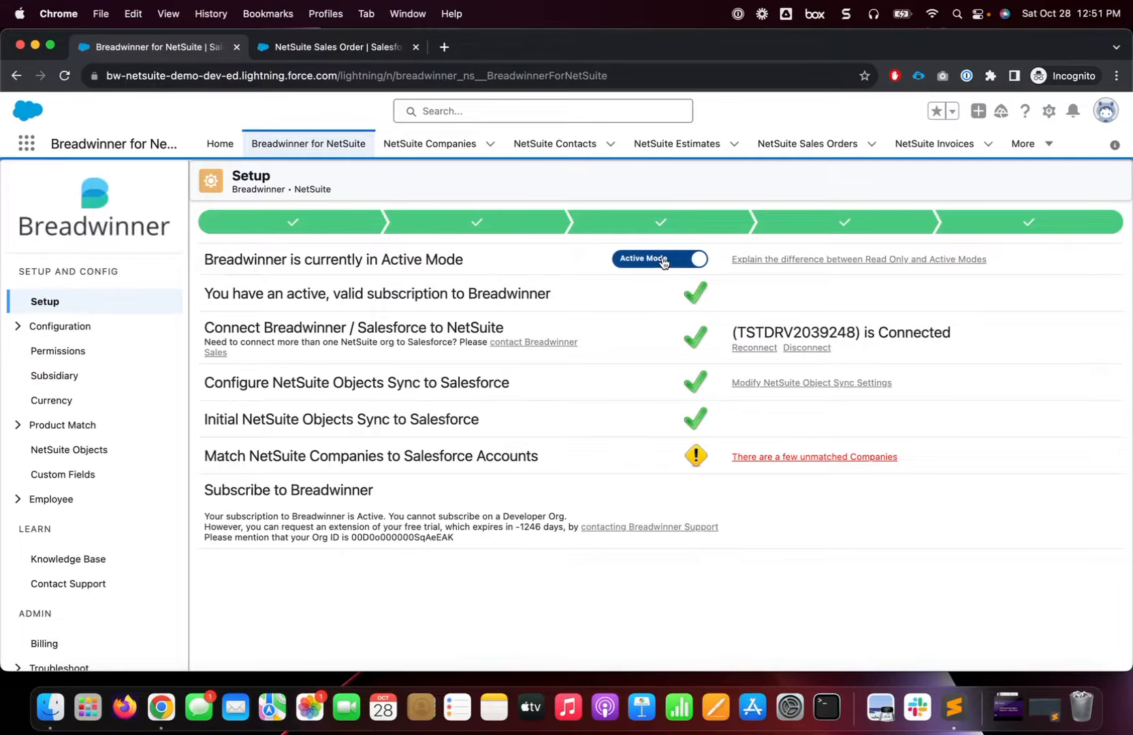
pyautogui.click(664, 261)
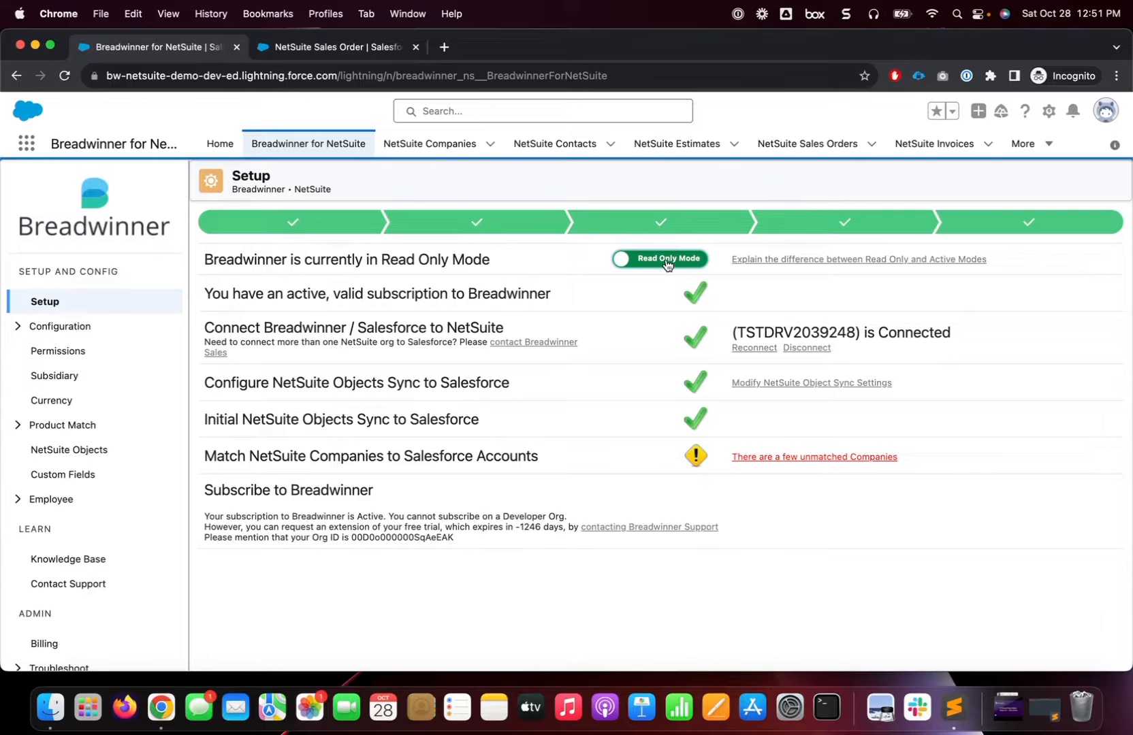
pyautogui.click(666, 260)
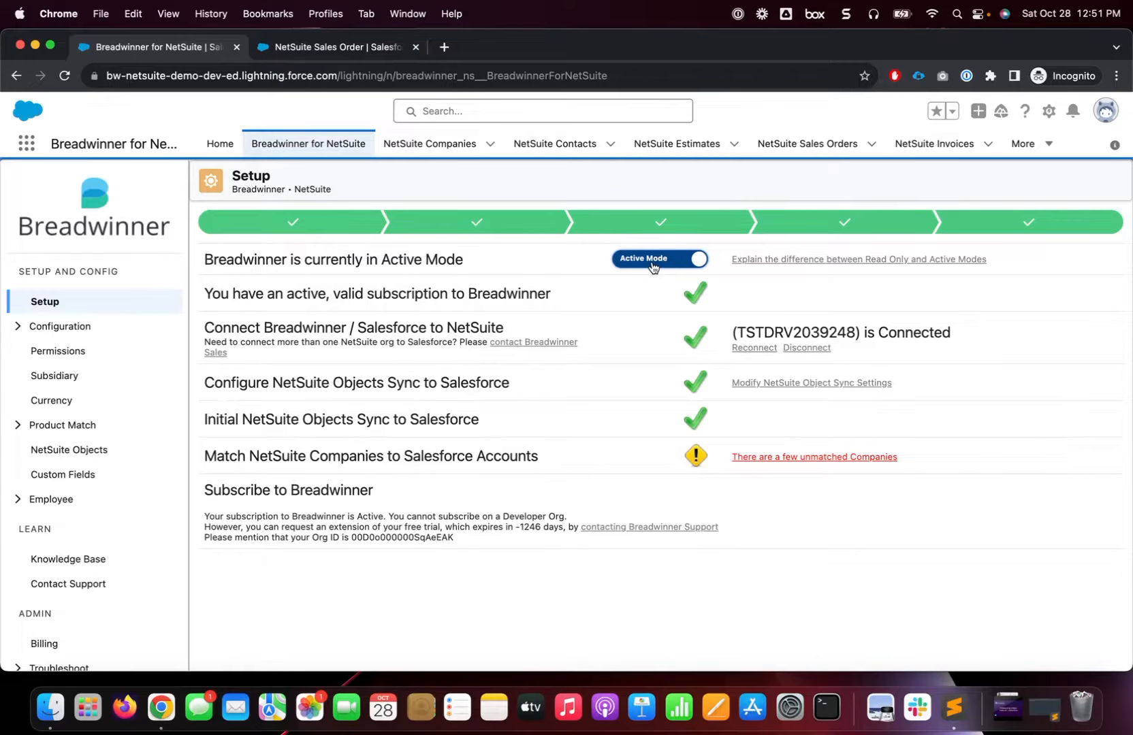
# Review the Read-Only and Standard permission sets in the Breadwinner permissions.
pyautogui.click(69, 351)
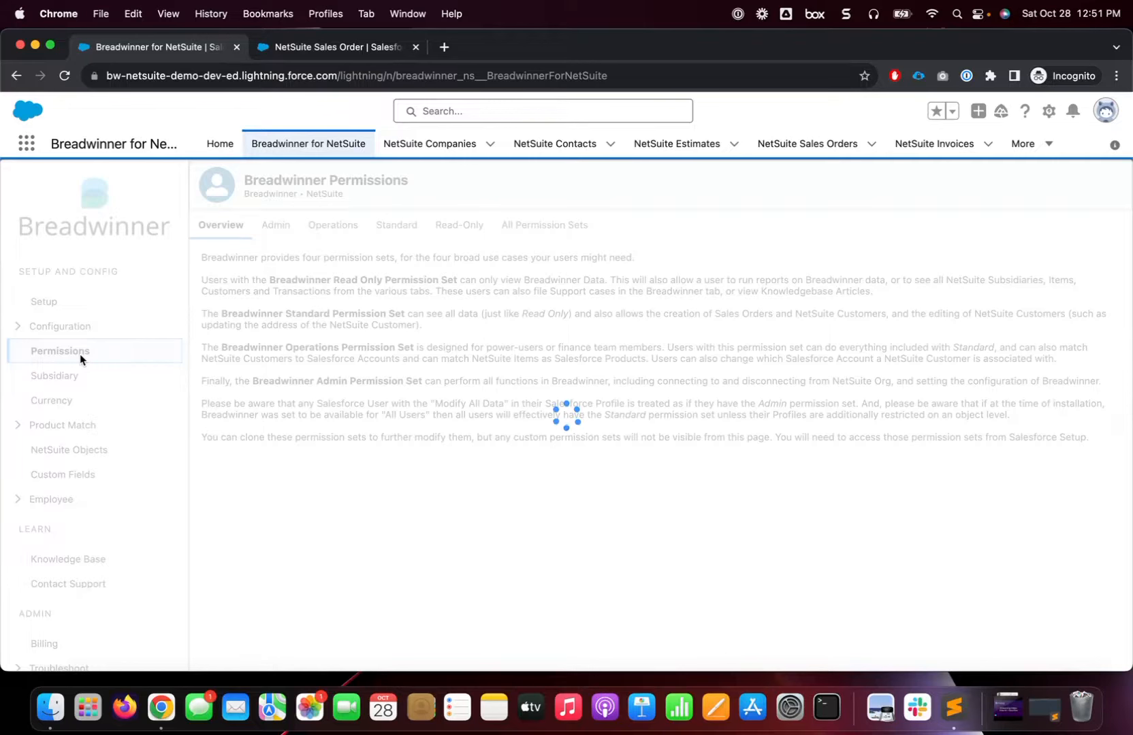
pyautogui.click(466, 229)
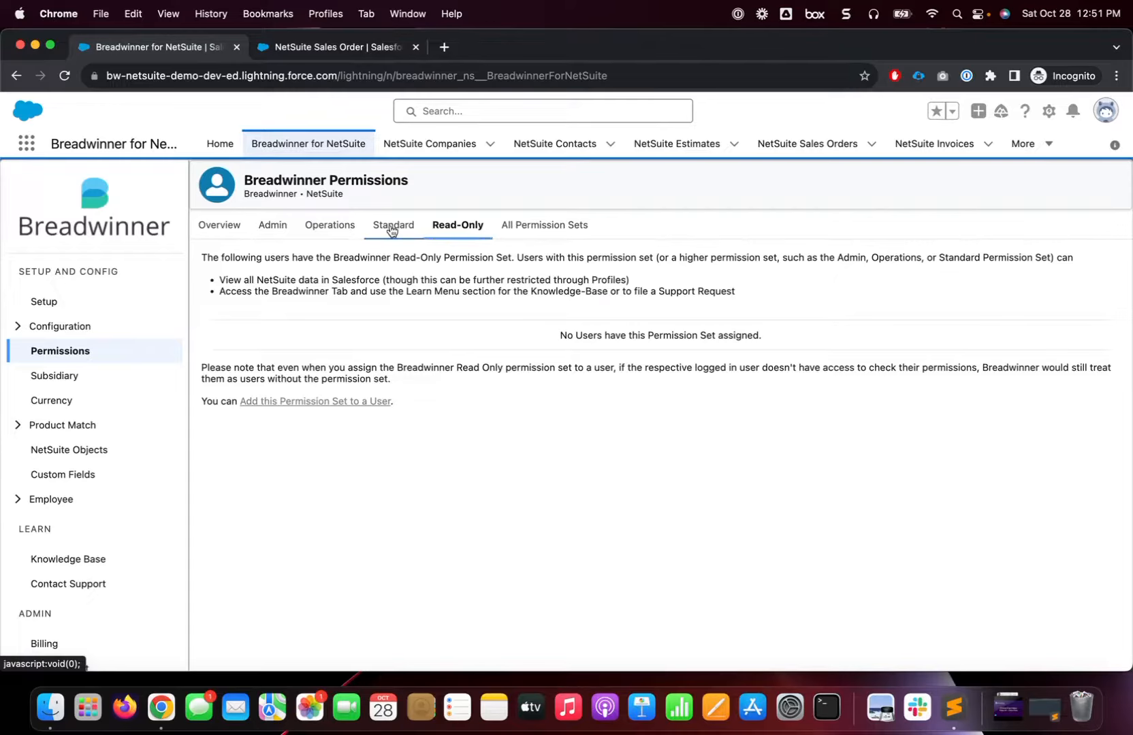
pyautogui.click(392, 230)
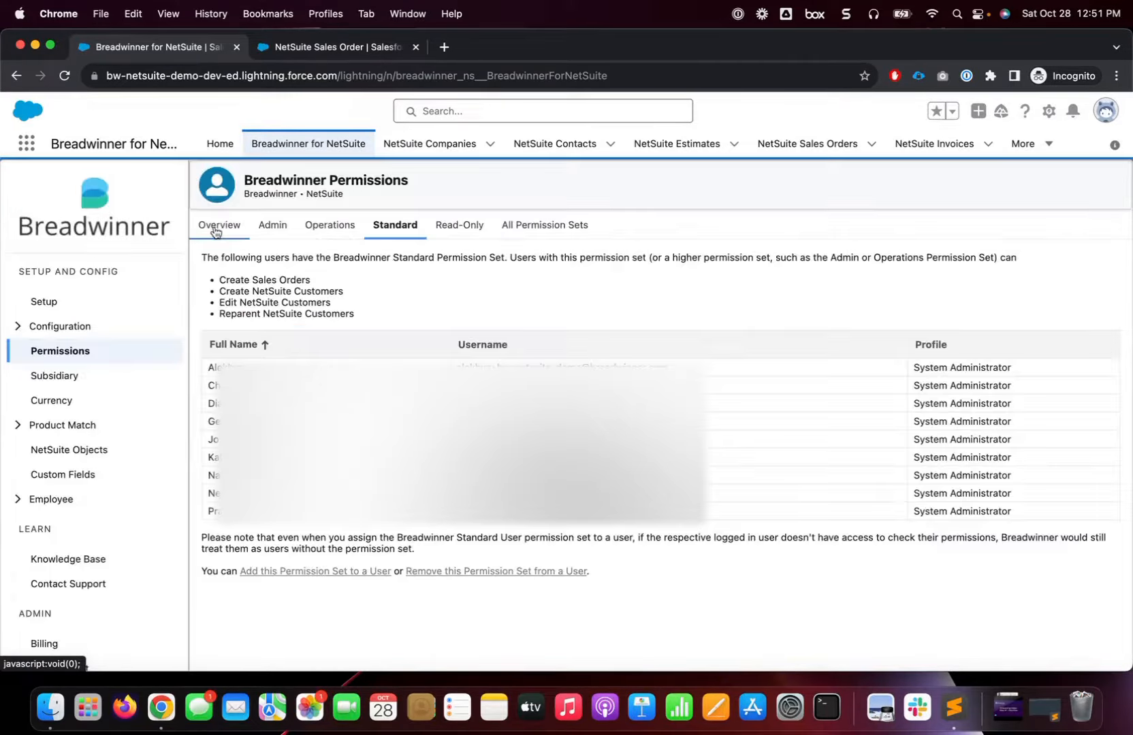
pyautogui.click(330, 54)
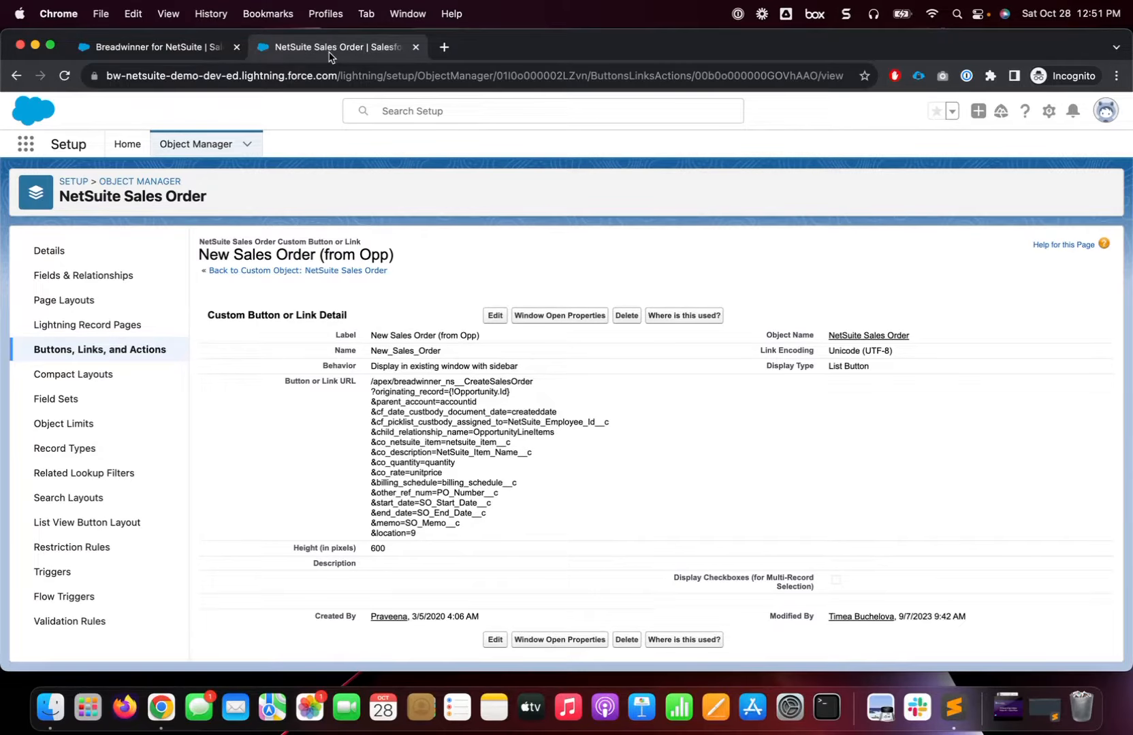
pyautogui.click(133, 49)
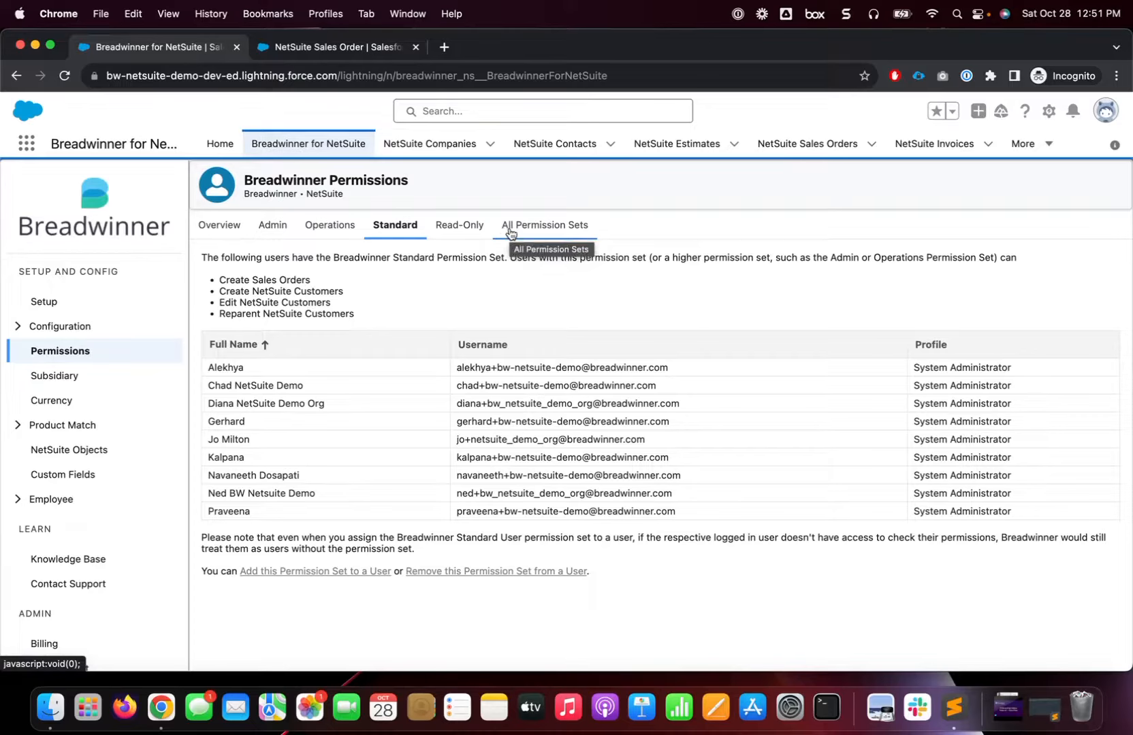
pyautogui.click(351, 49)
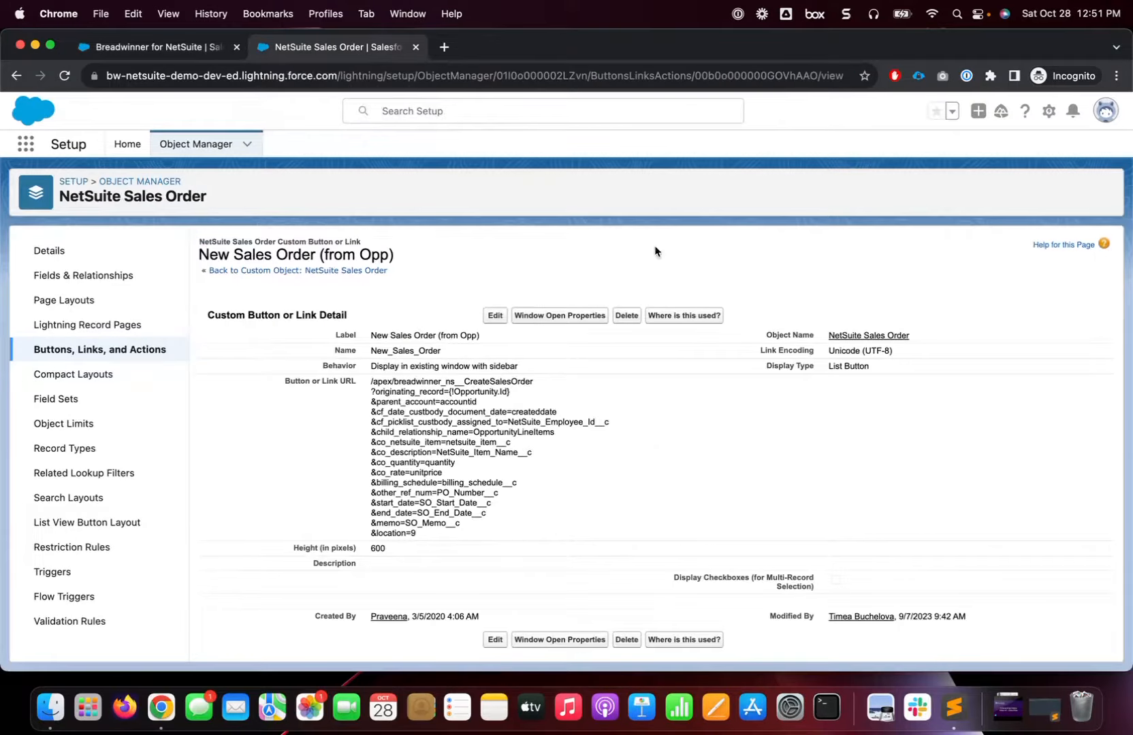
# Open Example Customer's Jackets opportunity in a separate browser tab and examine its products and NetSuite sales orders.
pyautogui.click(126, 44)
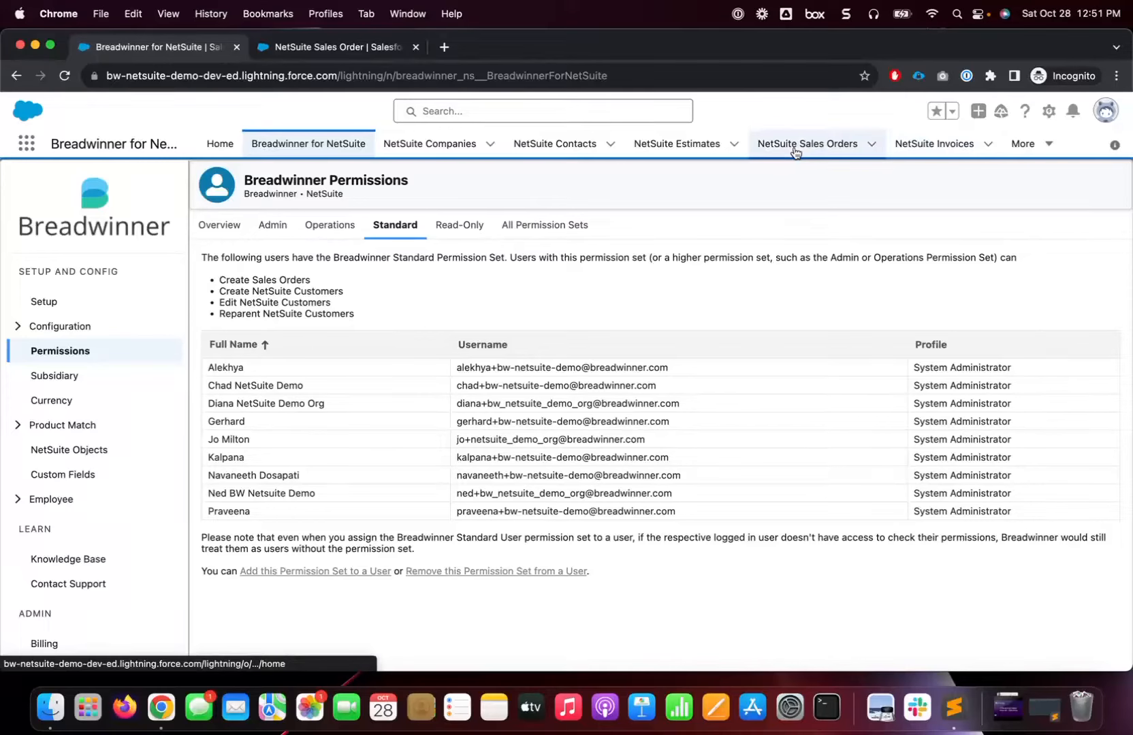
pyautogui.click(1023, 144)
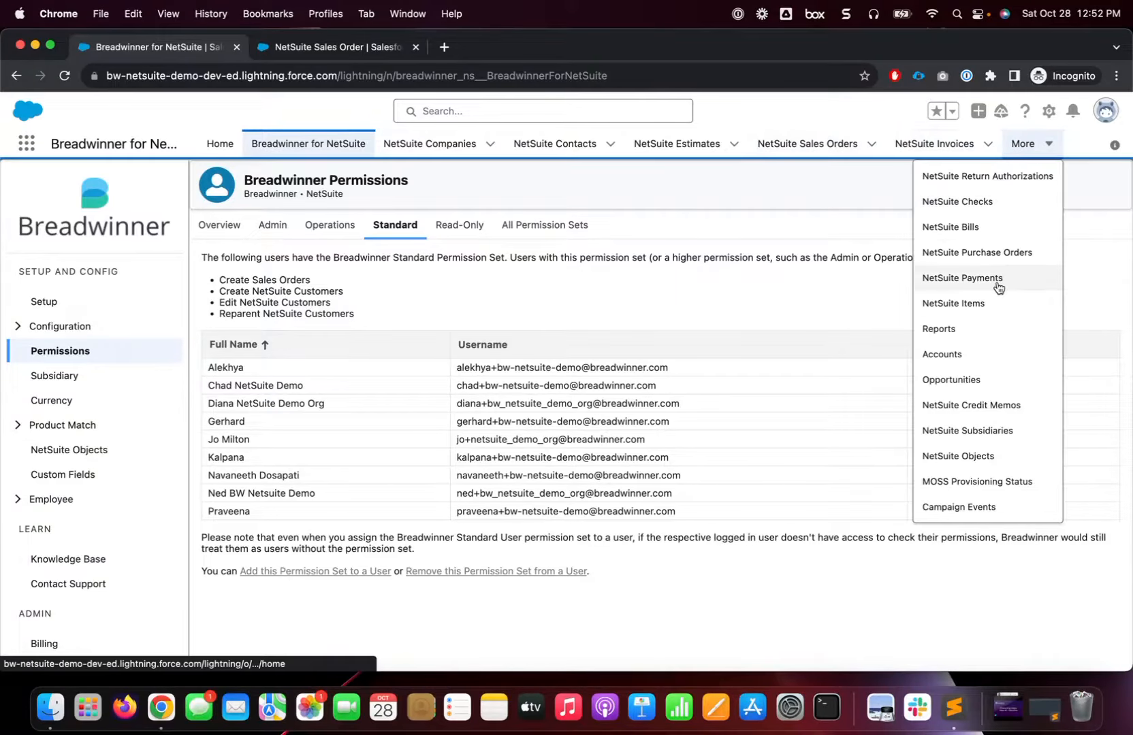
pyautogui.keyDown('super'); pyautogui.click(970, 381); pyautogui.keyUp('super')
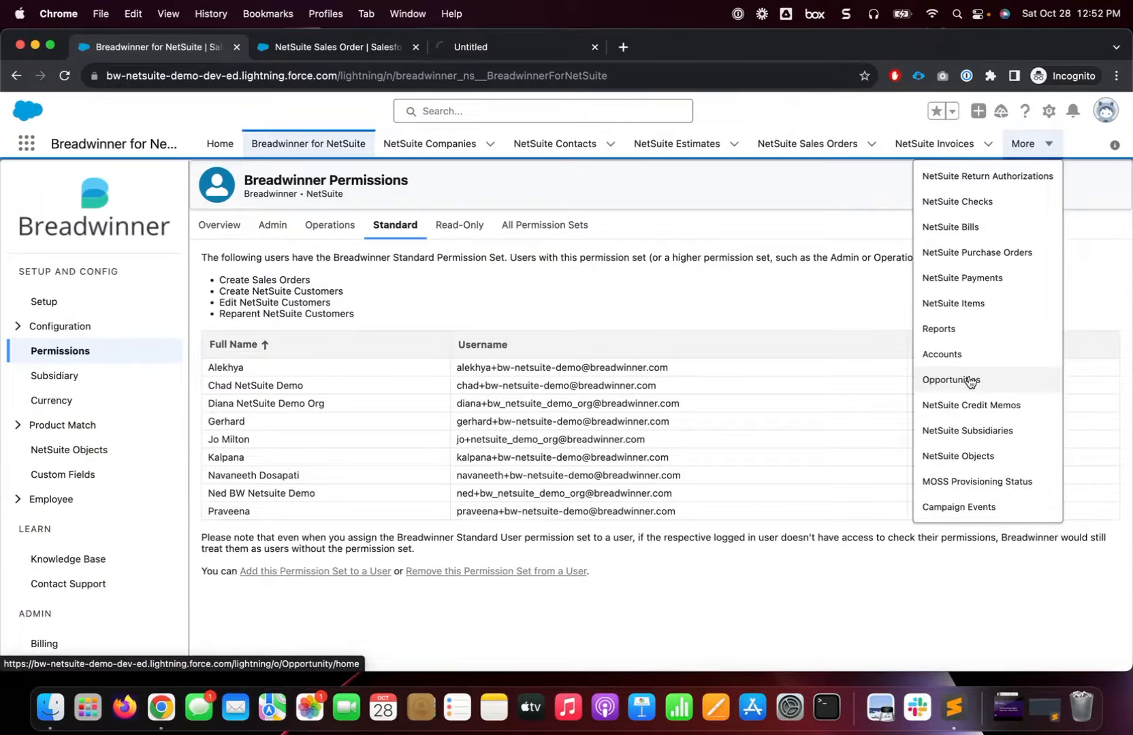
pyautogui.hotkey('ctrl', 'Tab')
pyautogui.hotkey('ctrl', 'Tab')
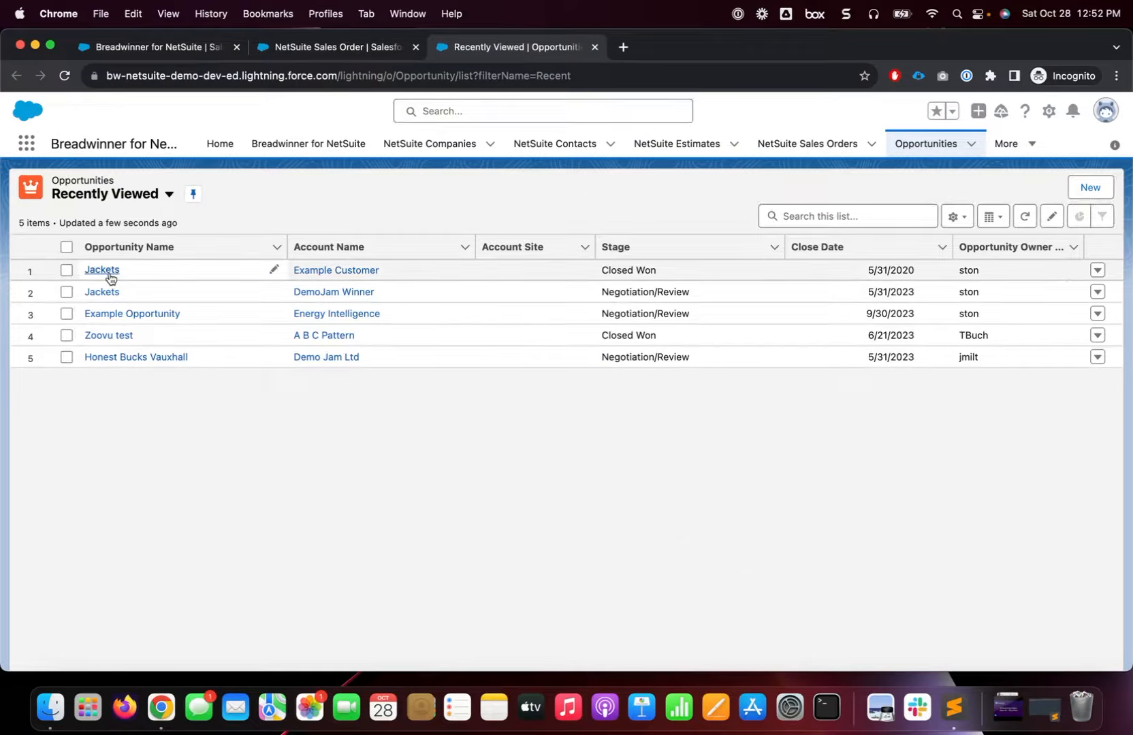
pyautogui.click(106, 275)
pyautogui.moveTo(41, 252)
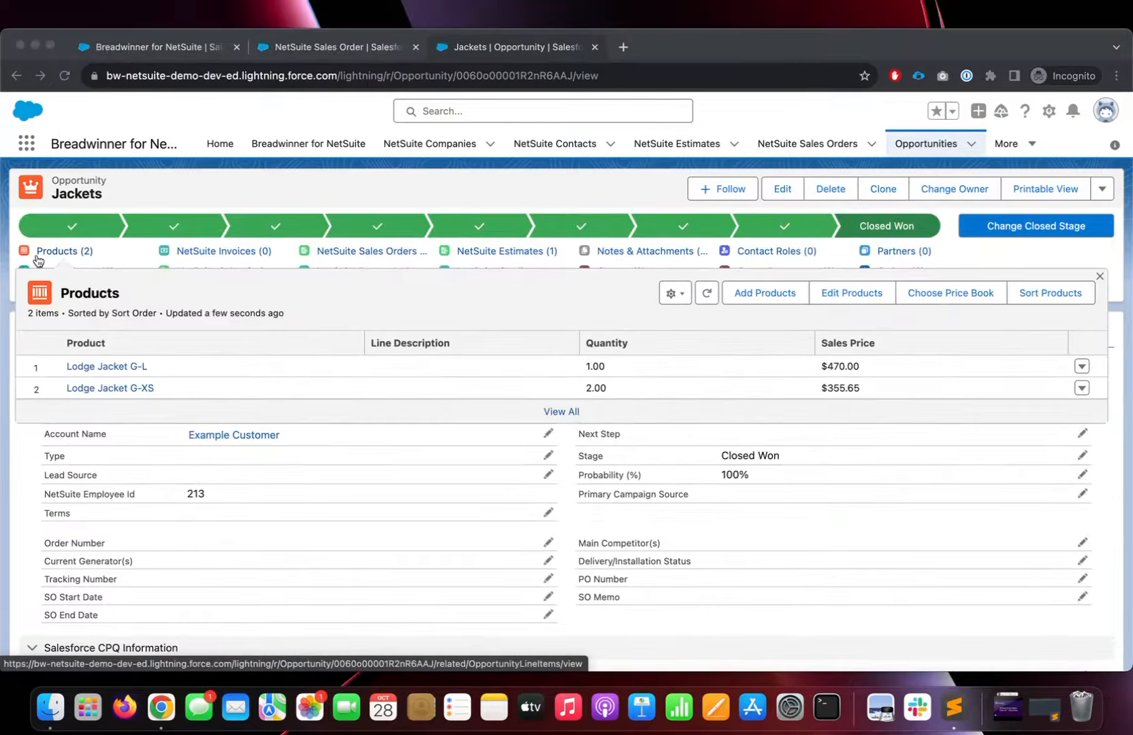
pyautogui.scroll(-10, 623, 456)
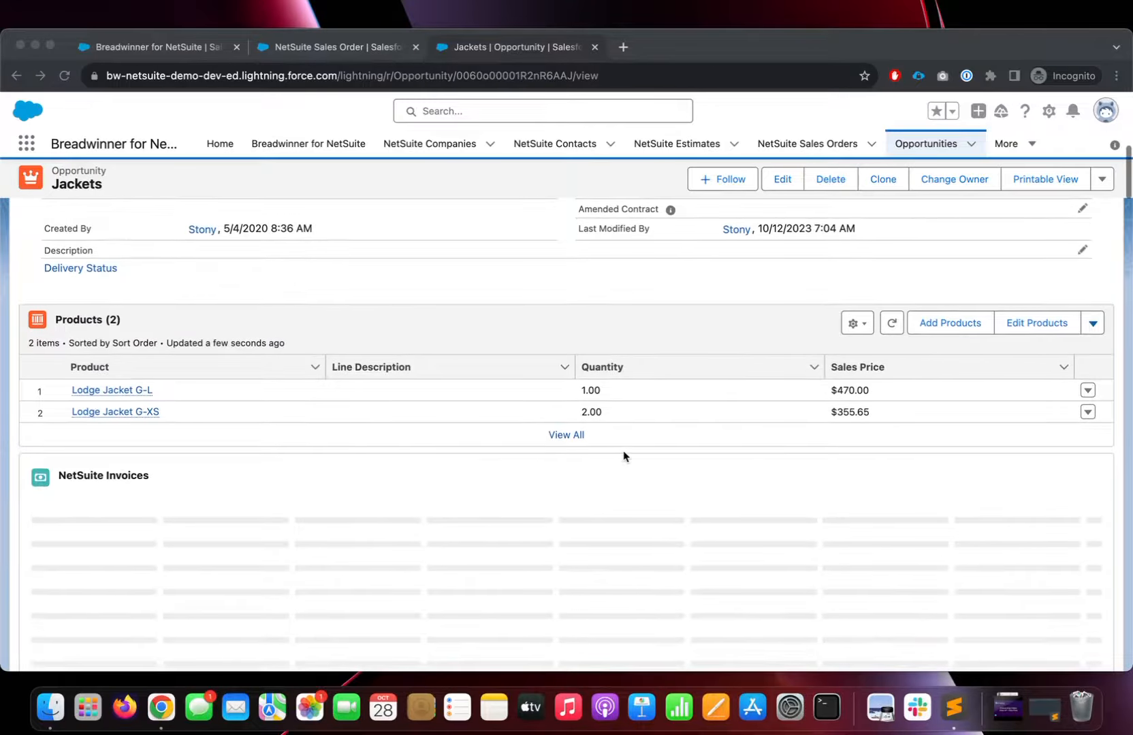
pyautogui.scroll(-2, 886, 500)
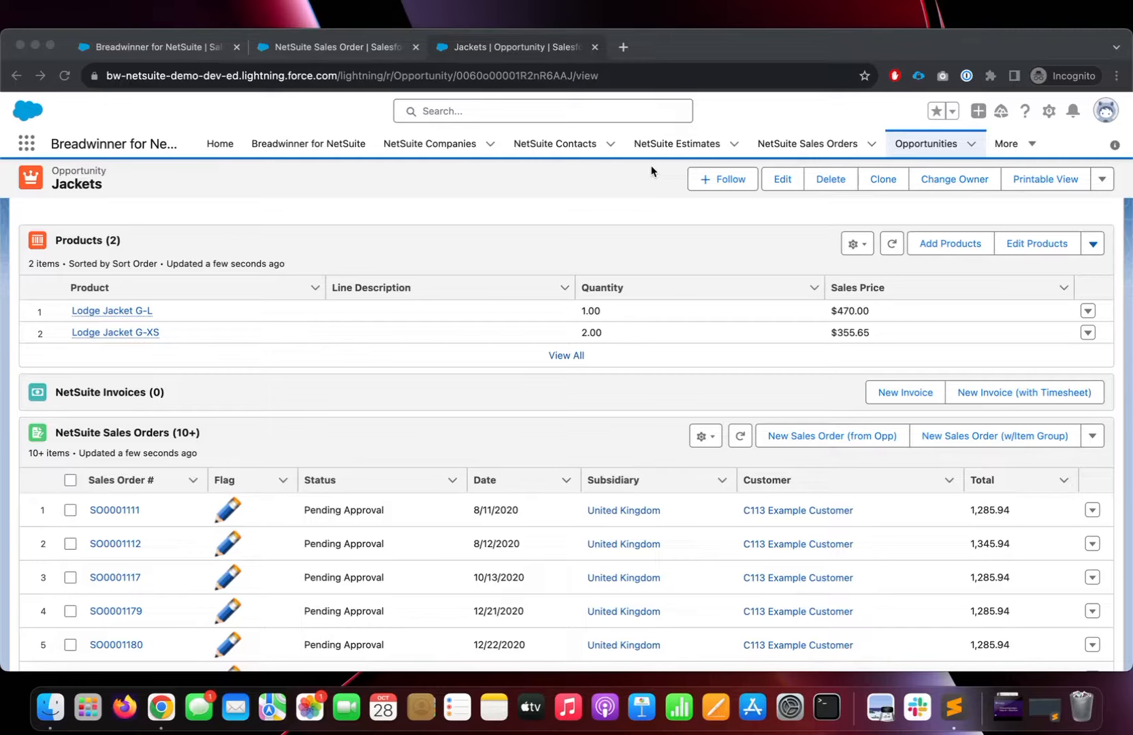
# Open the NetSuite documentation at docs.breadwinner.com in a new browser tab and find the Custom Guided Wizard section.
pyautogui.press('super+t')
pyautogui.write('docs.breadwinner.com')
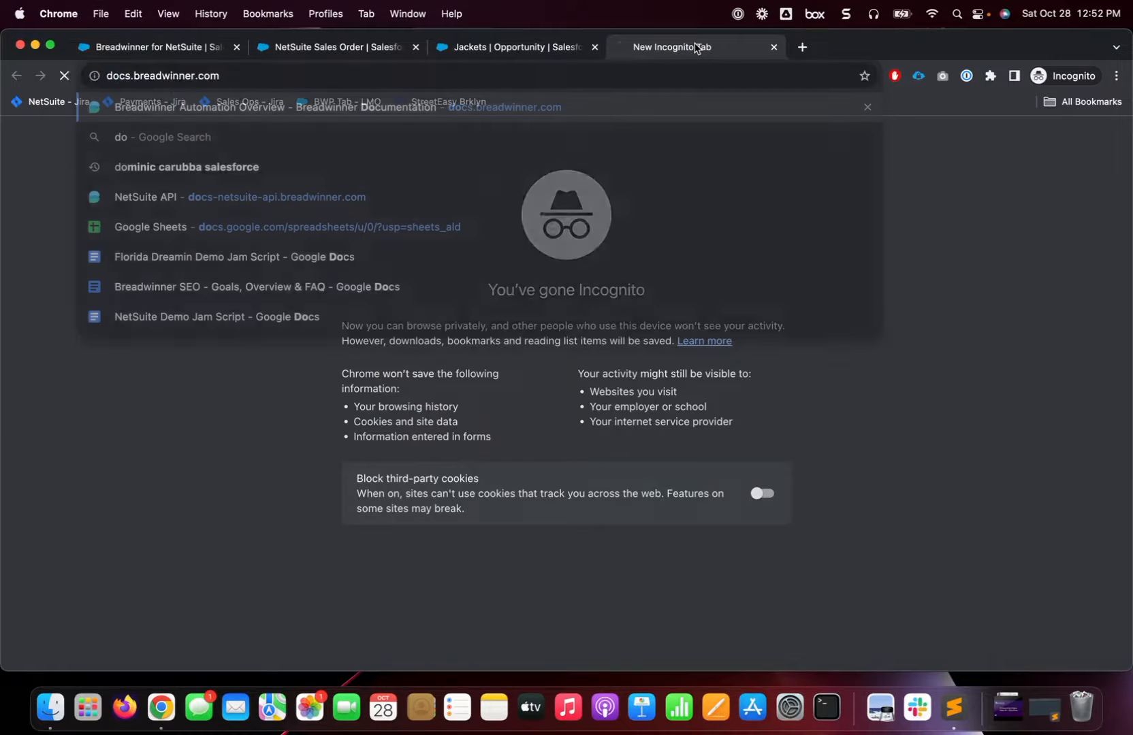
pyautogui.press('Return')
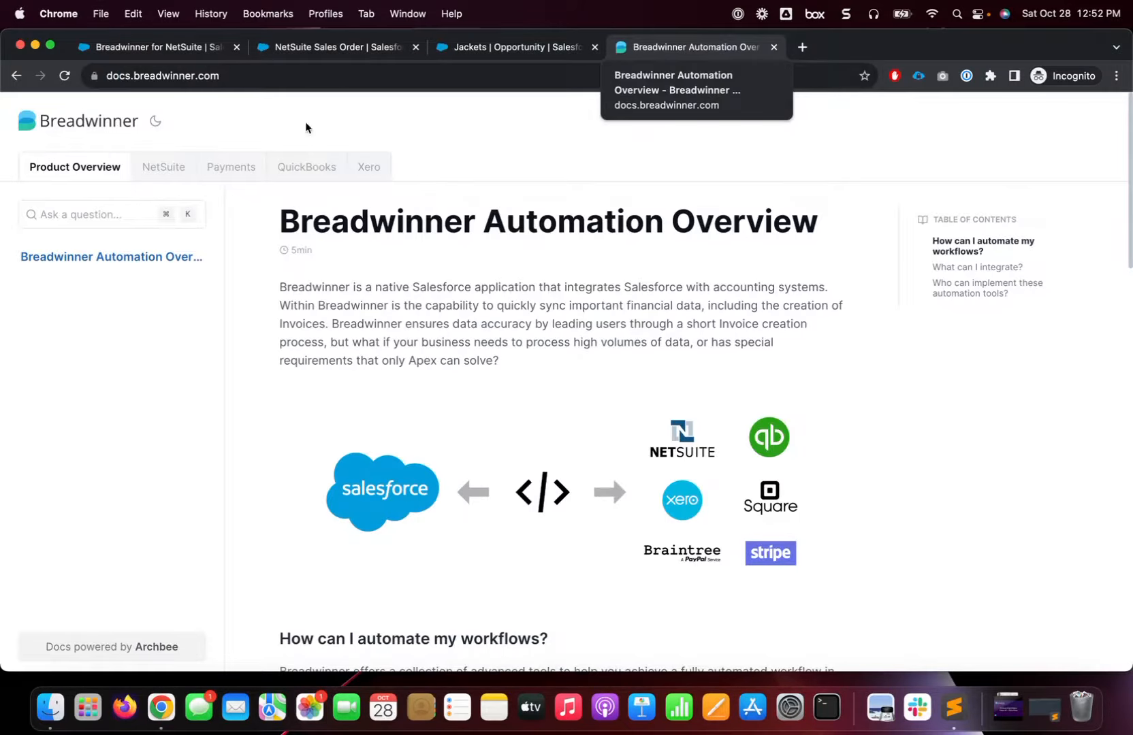
pyautogui.click(163, 176)
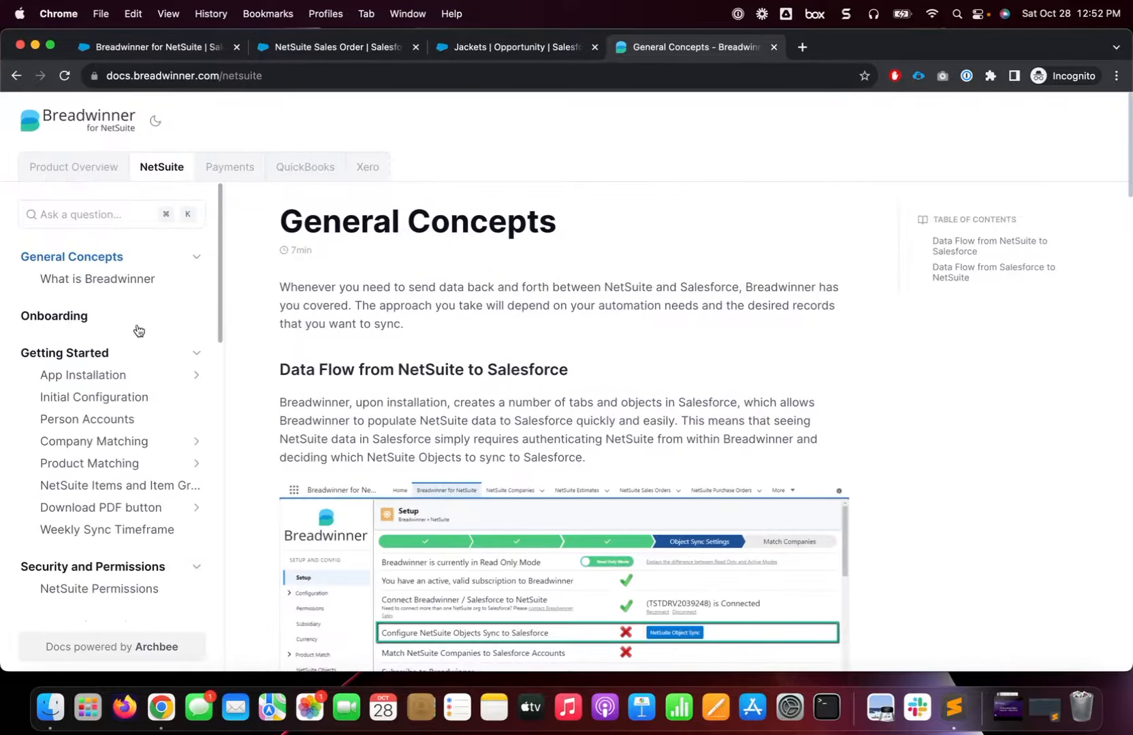
pyautogui.scroll(-5, 137, 339)
pyautogui.scroll(-3, 138, 344)
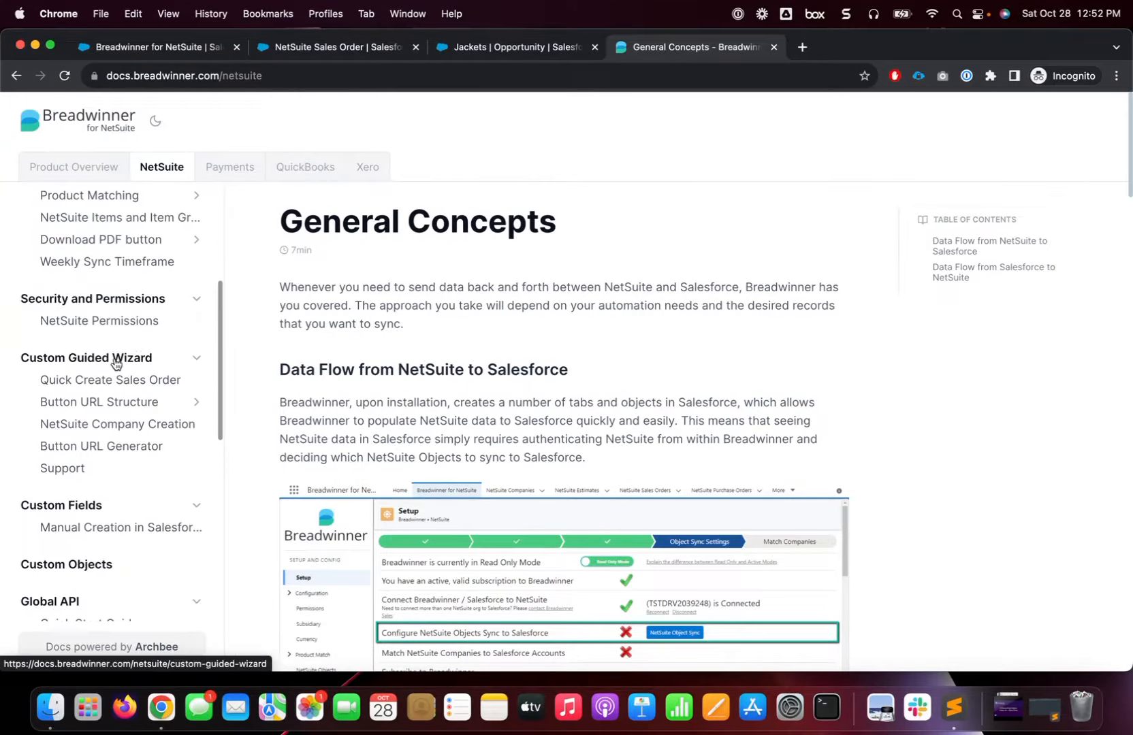
# Read the Quick Create Sales Order, Button URL Structure and linked Button URL Generator documentation, including how to create the Button URL.
pyautogui.click(109, 382)
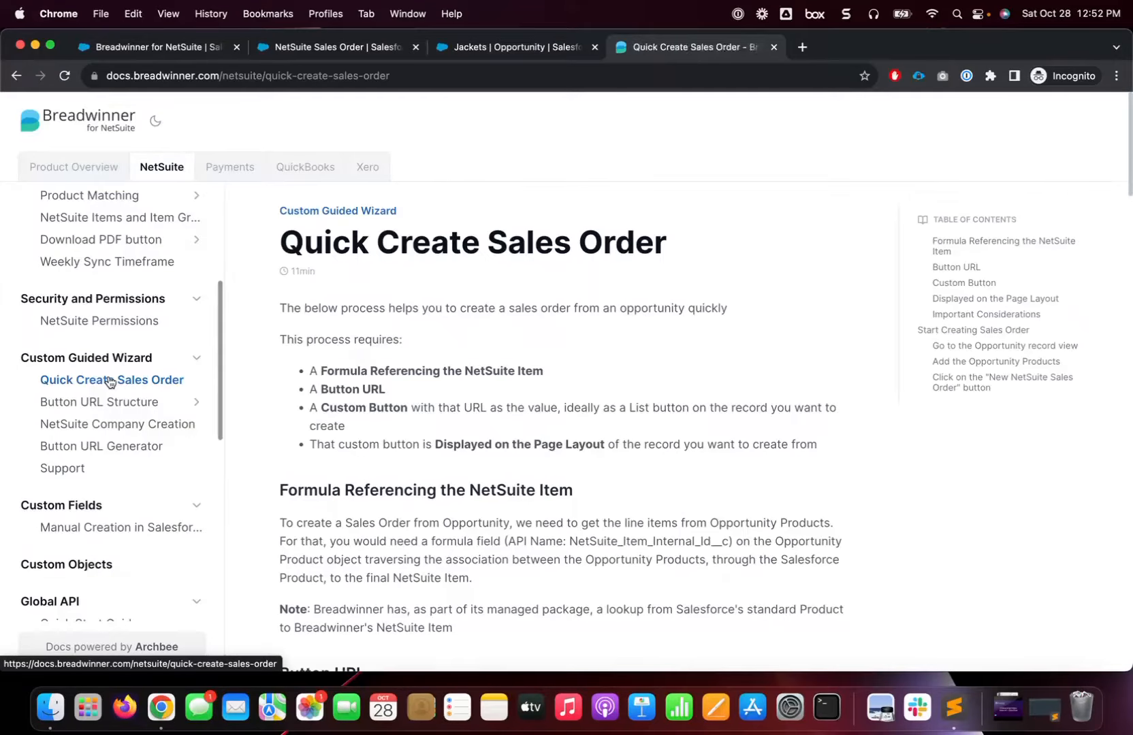
pyautogui.click(114, 406)
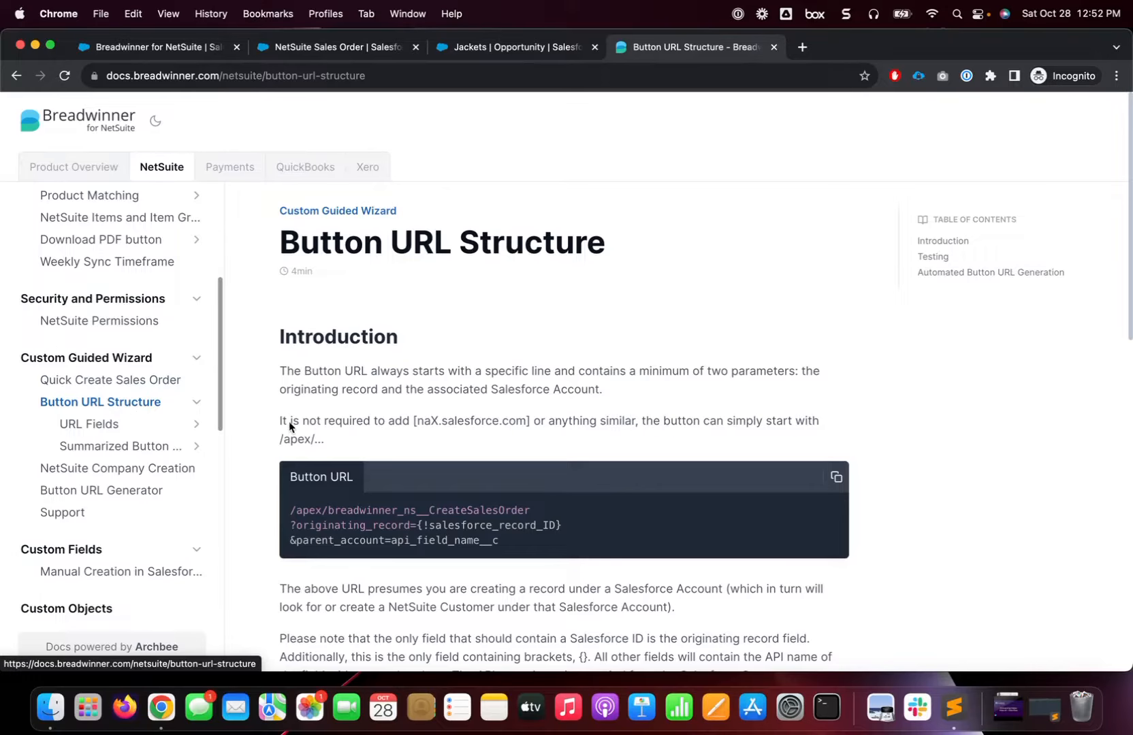
pyautogui.scroll(-3, 449, 416)
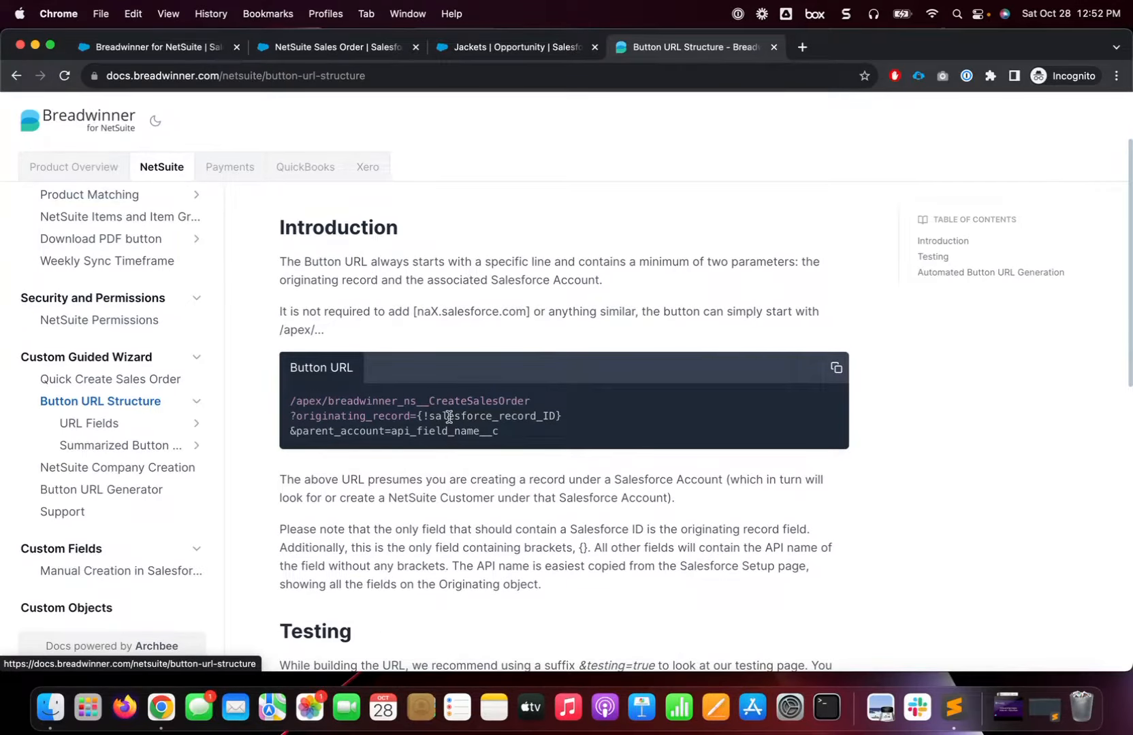
pyautogui.scroll(-10, 449, 417)
pyautogui.scroll(-4, 449, 417)
pyautogui.moveTo(279, 433); pyautogui.dragTo(608, 436)
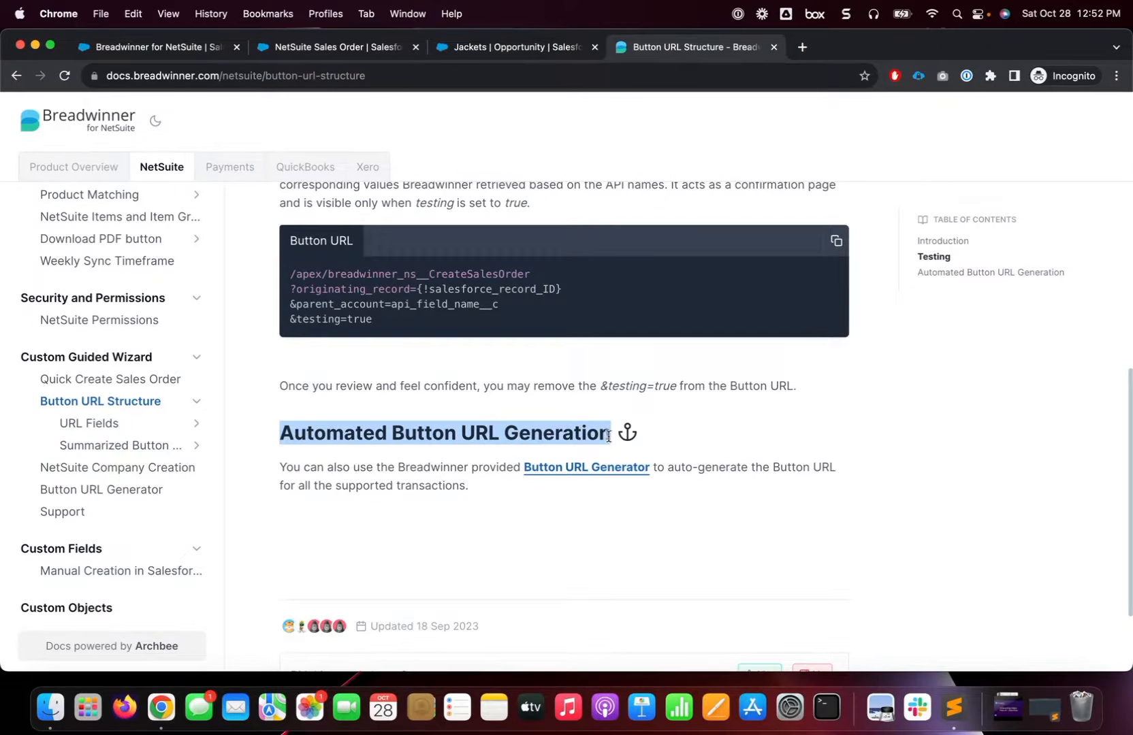
pyautogui.click(612, 468)
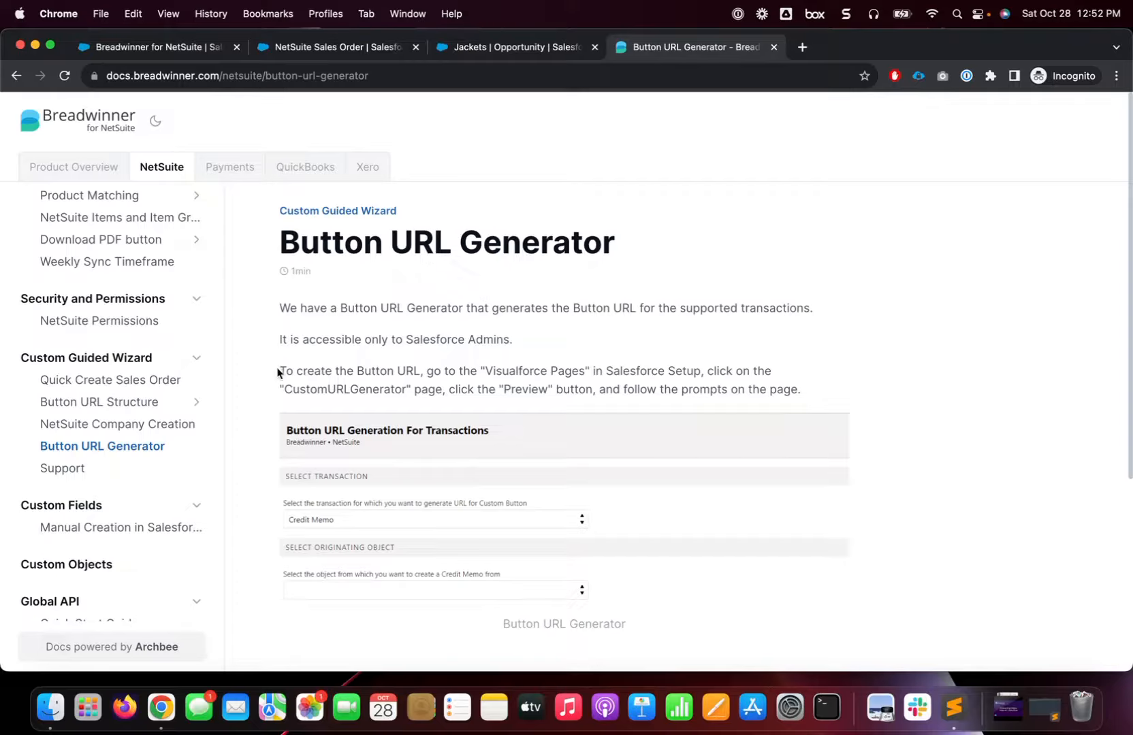
pyautogui.moveTo(278, 372); pyautogui.dragTo(705, 375)
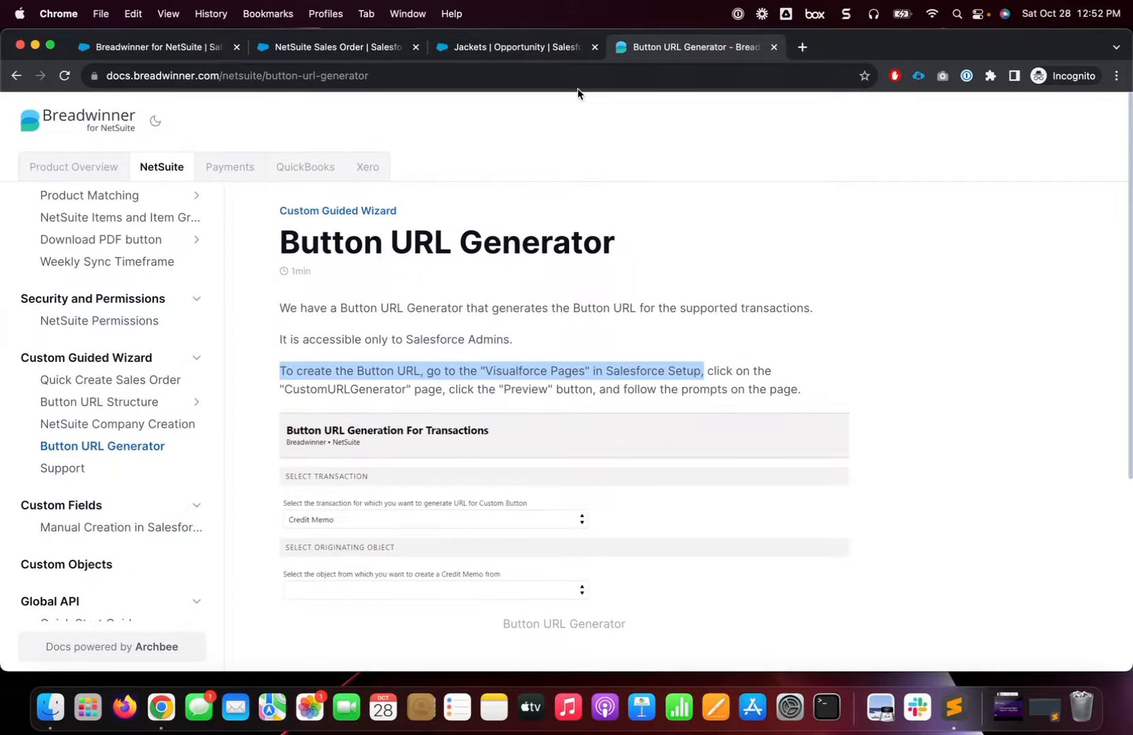
# Open Salesforce Setup home in a separate browser tab, find Visualforce Pages and preview the CustomURLGenerator page.
pyautogui.click(356, 50)
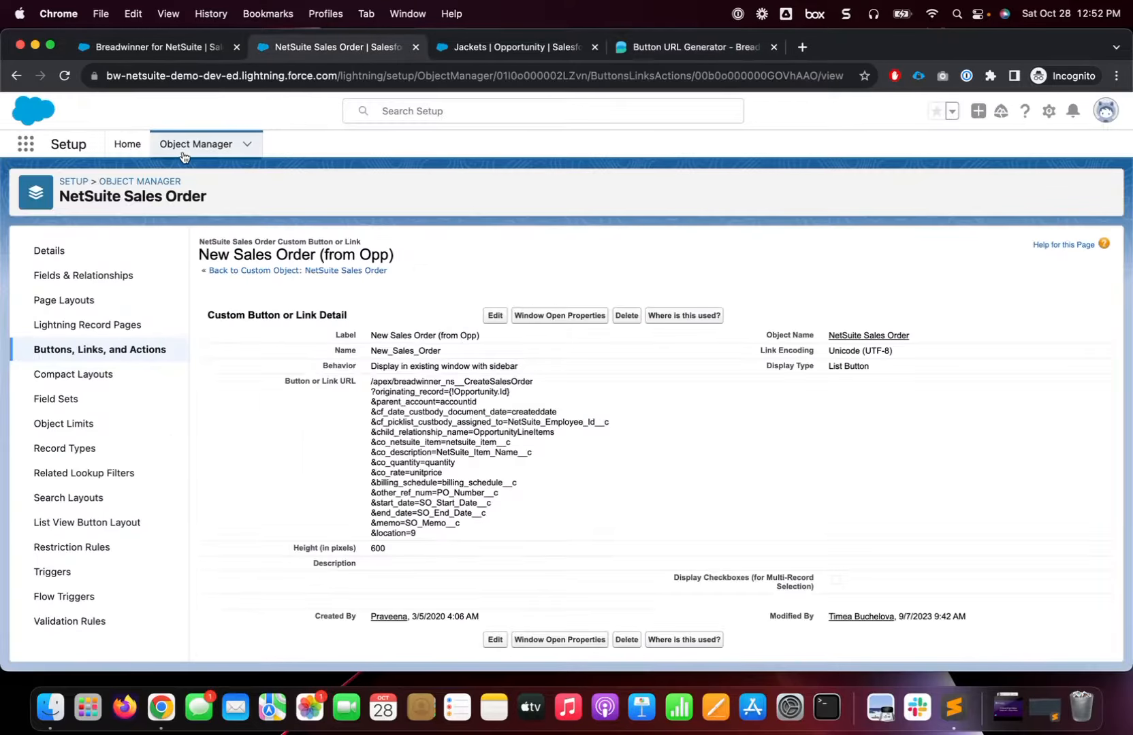
pyautogui.keyDown('super'); pyautogui.click(128, 144); pyautogui.keyUp('super')
pyautogui.click(512, 54)
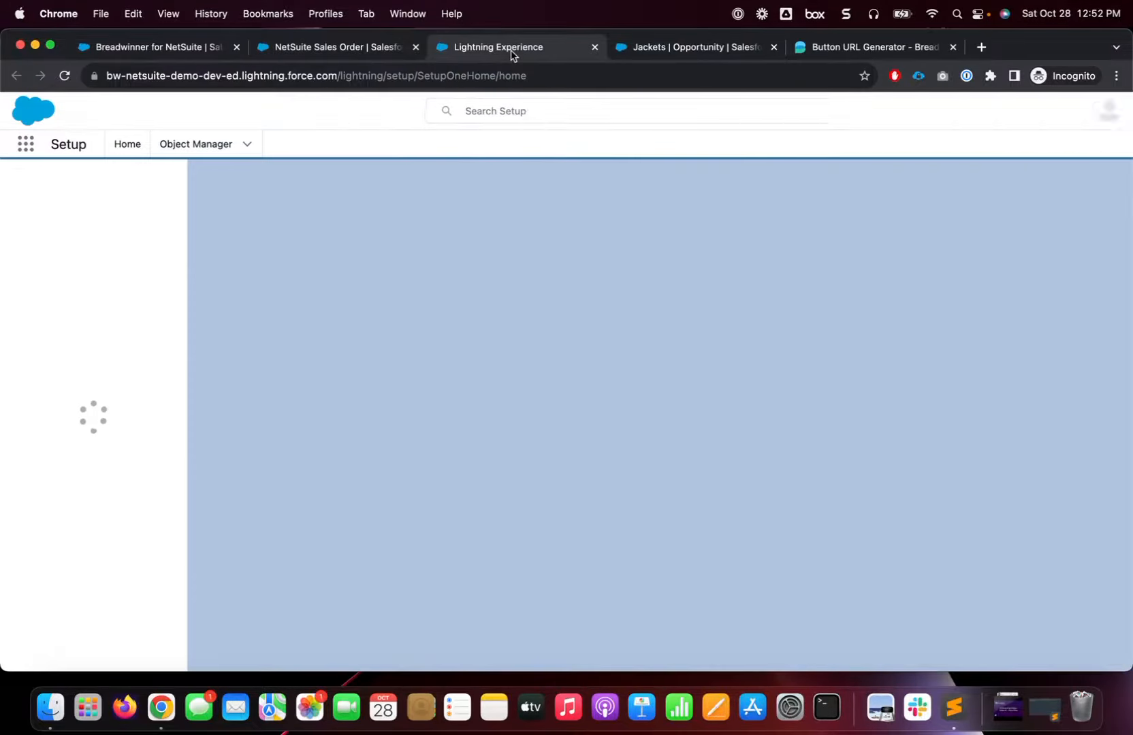
pyautogui.write('visua')
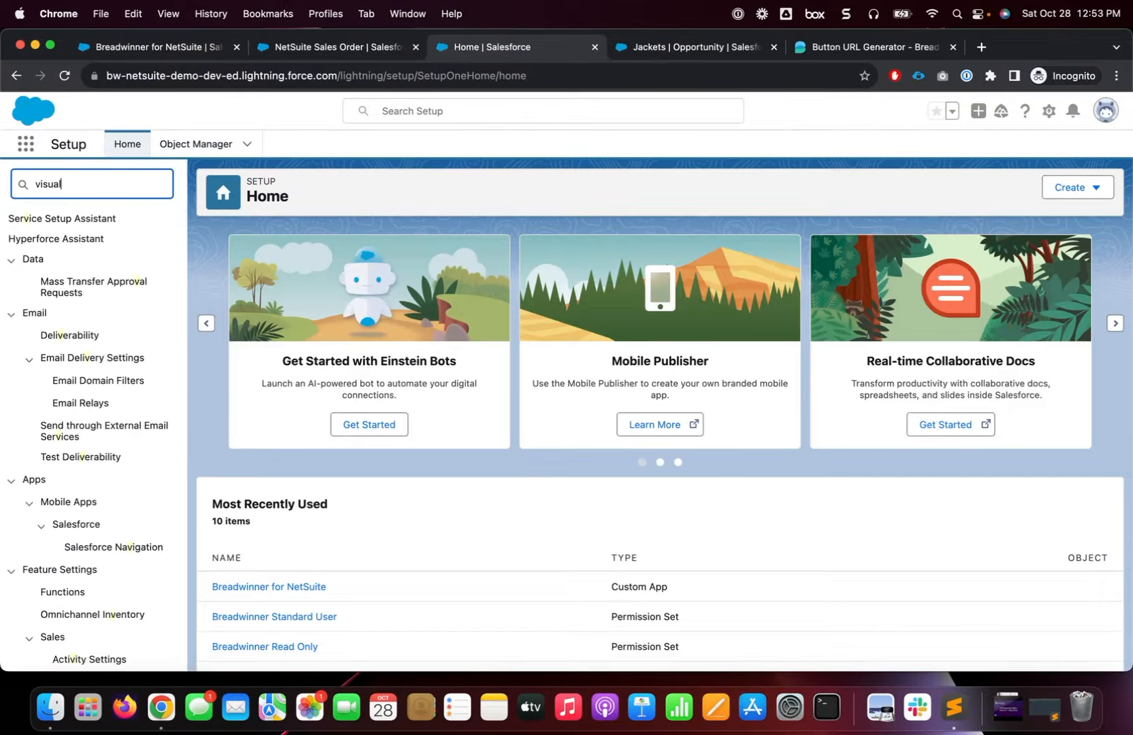
pyautogui.write('l')
pyautogui.click(98, 268)
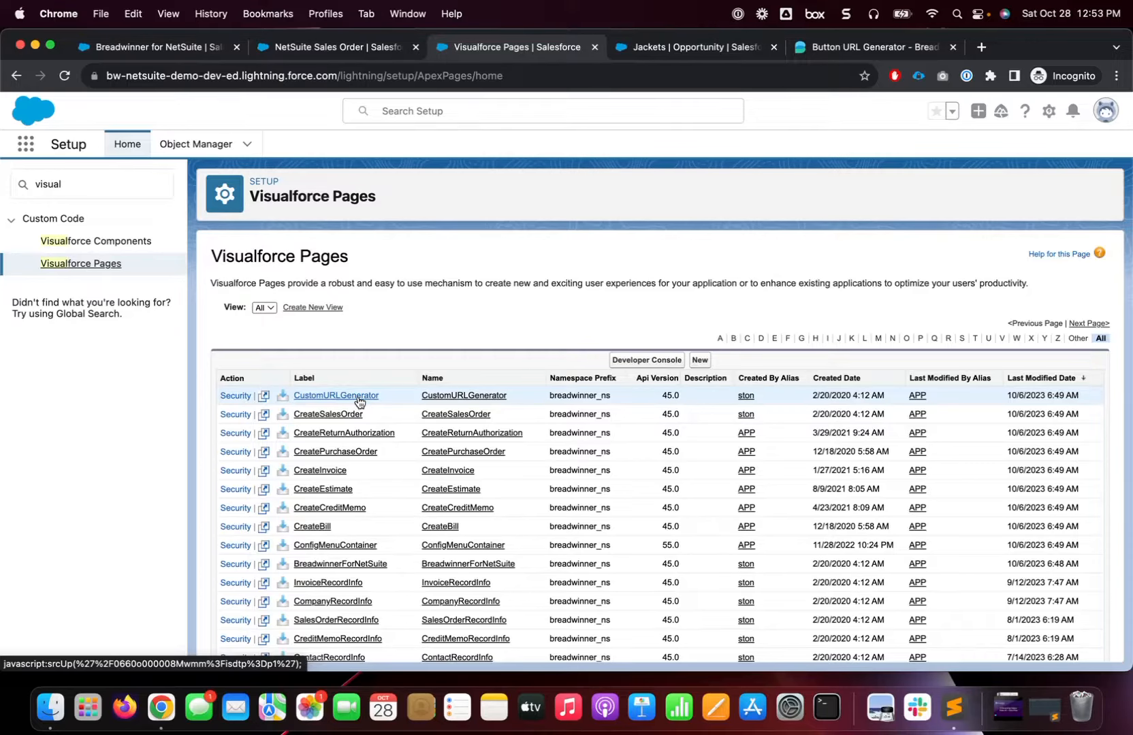
pyautogui.click(264, 399)
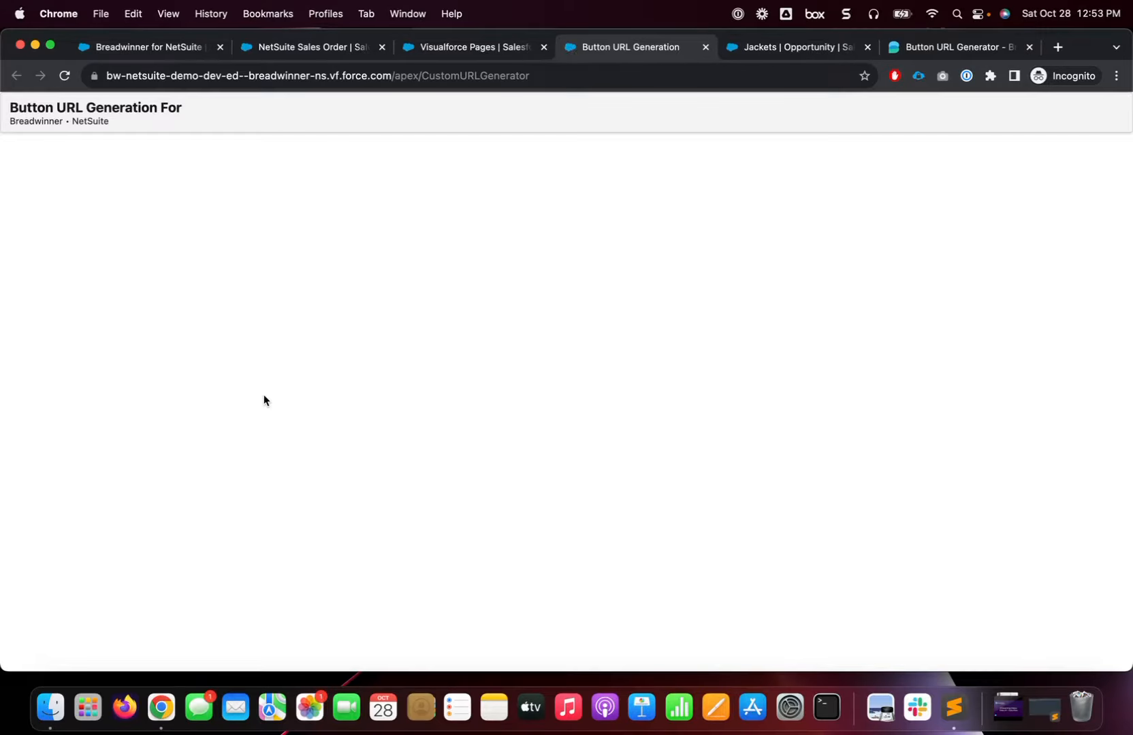
# Choose Sales Order as the transaction and Opportunity (Opportunity) as the originating object, and continue to the child object selection.
pyautogui.click(245, 209)
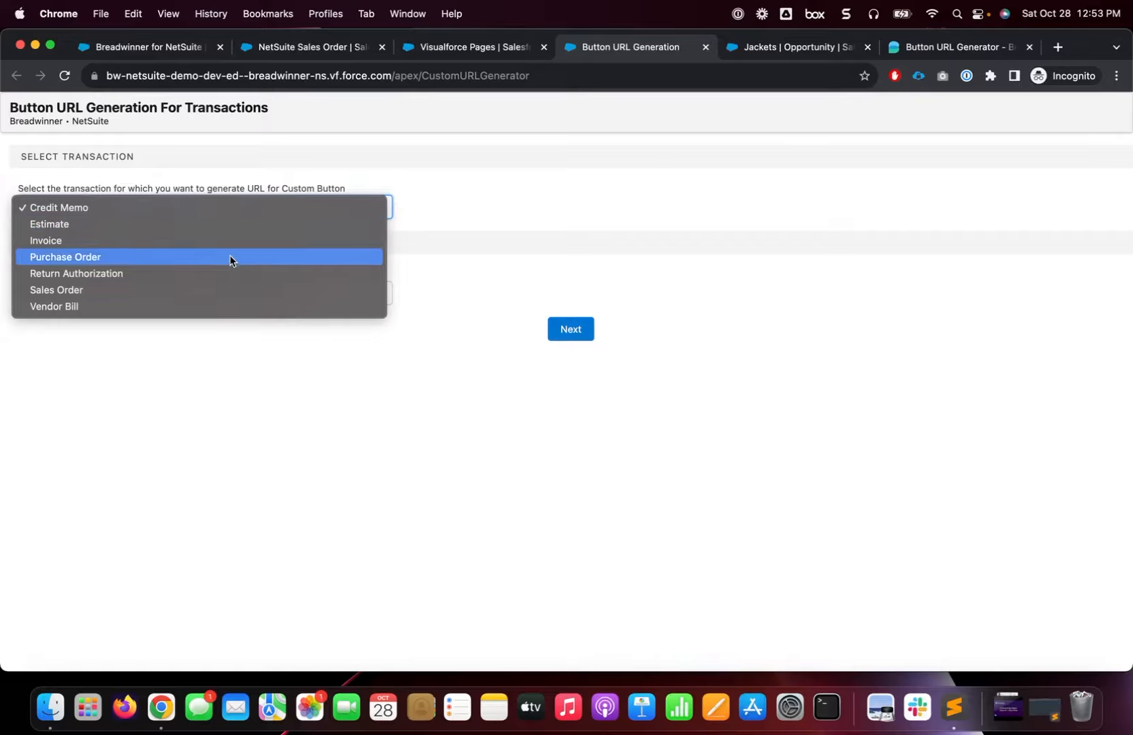
pyautogui.click(224, 291)
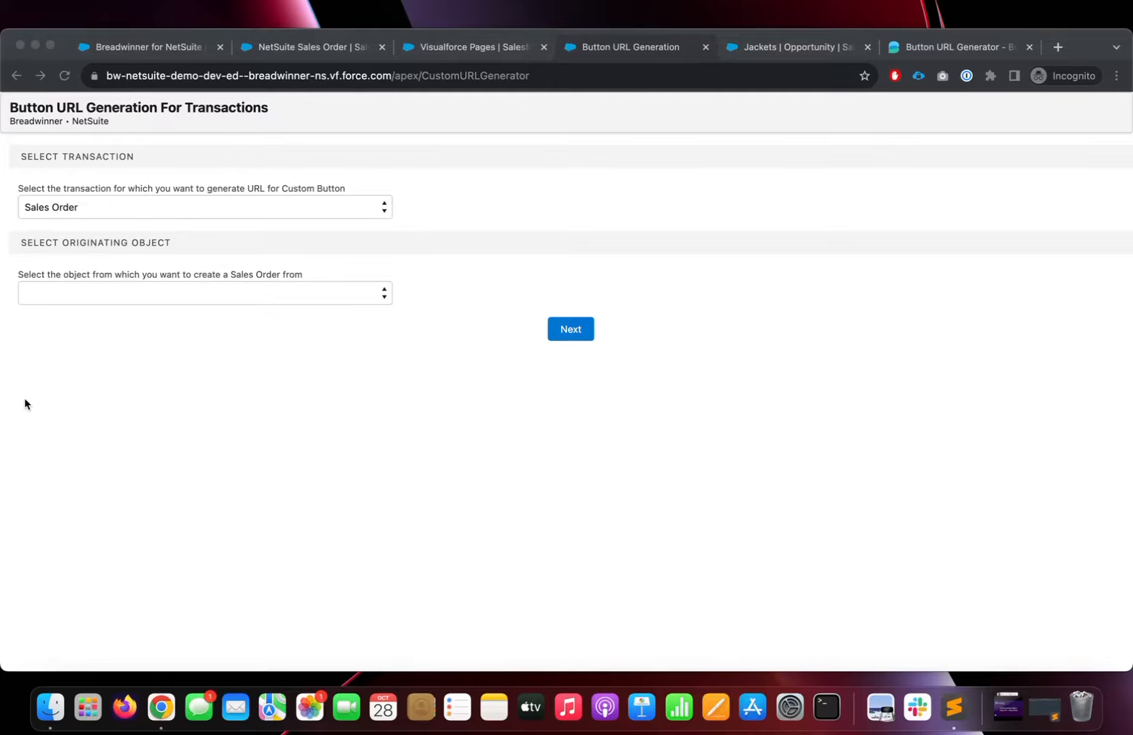
pyautogui.click(197, 297)
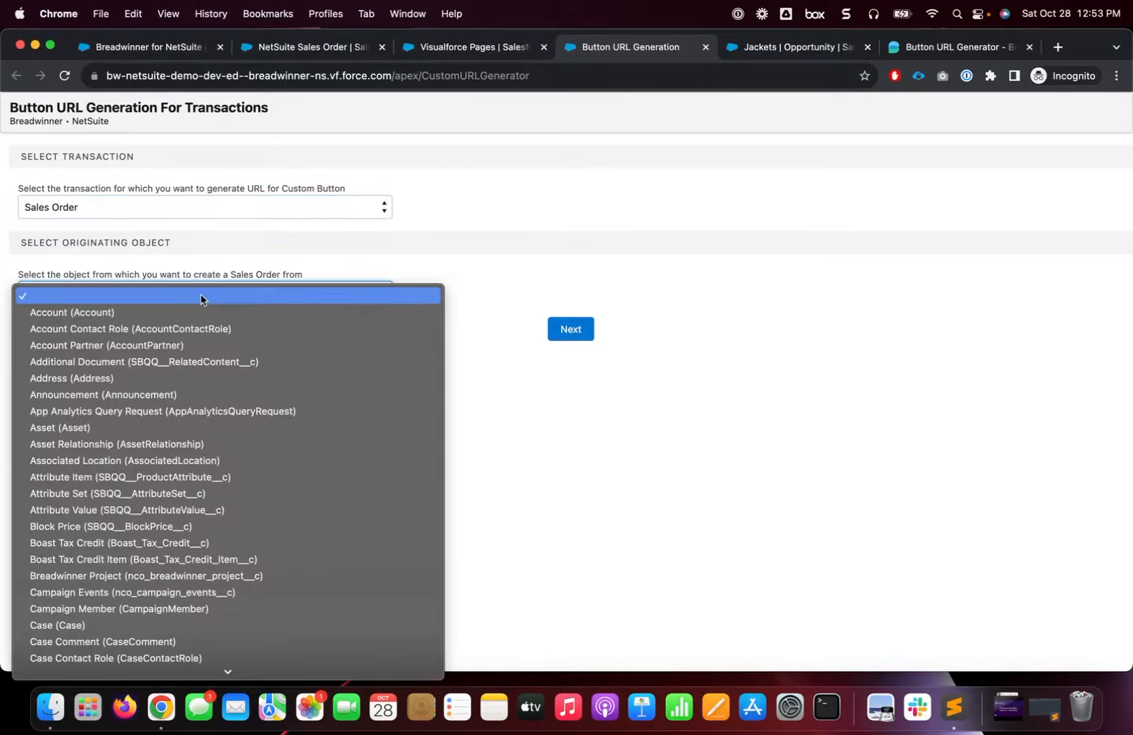
pyautogui.write('opp')
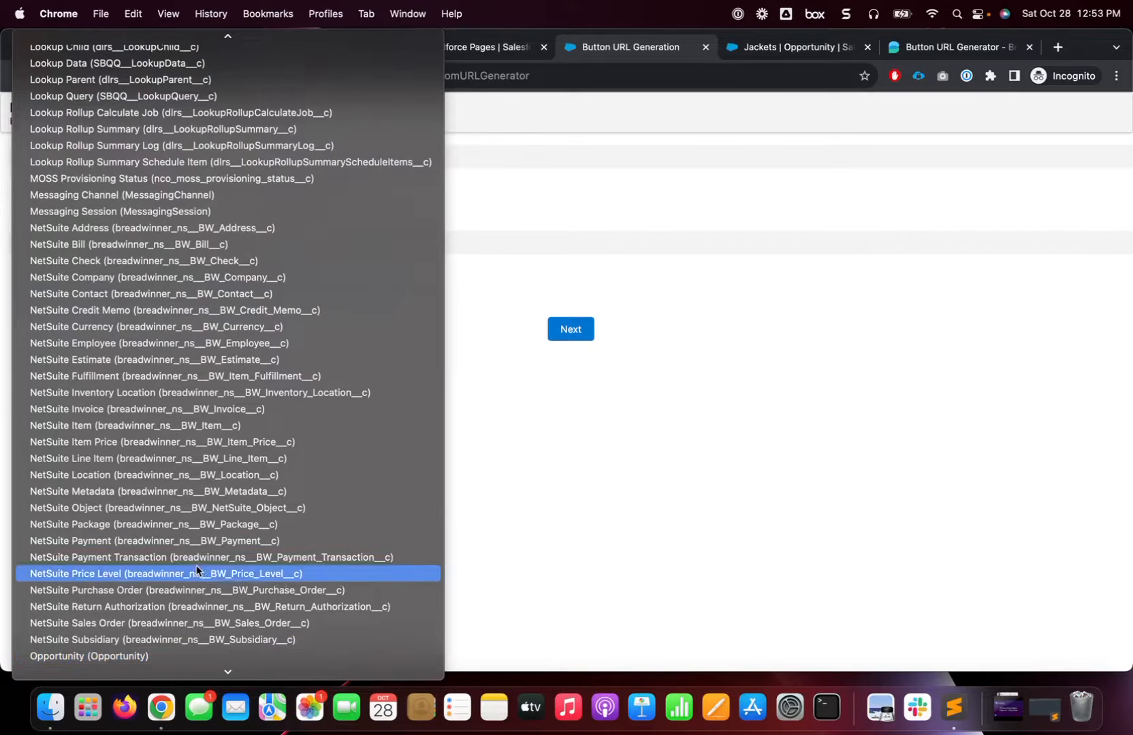
pyautogui.click(165, 658)
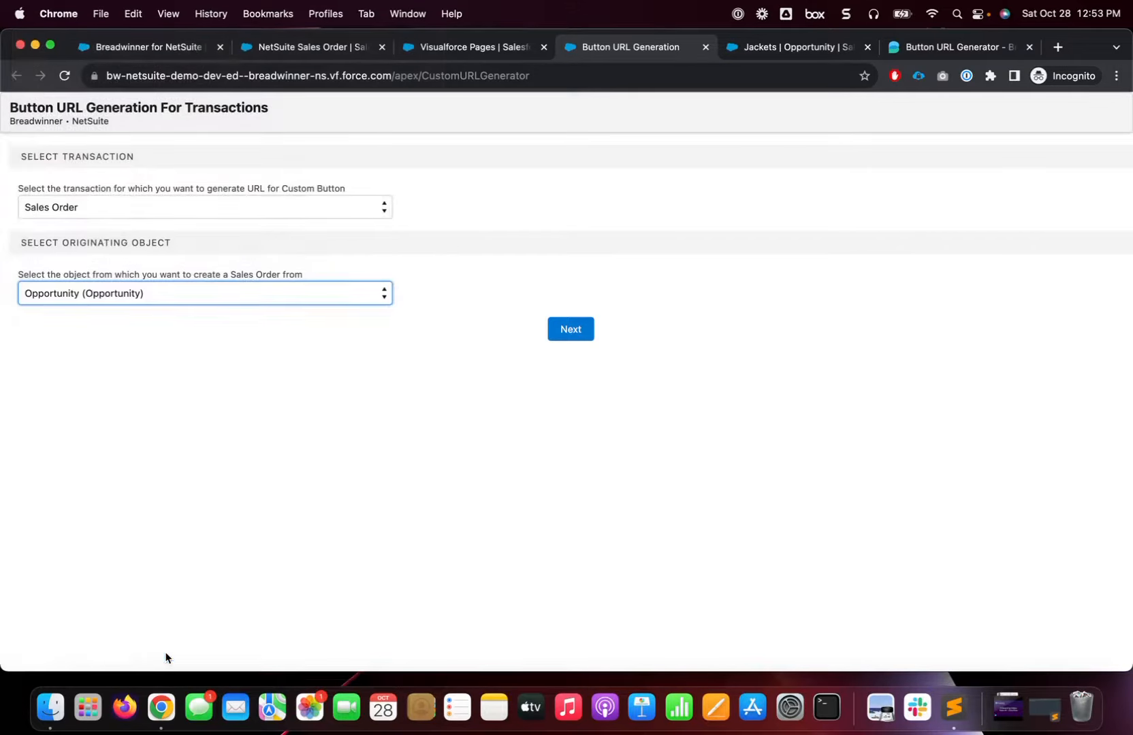
pyautogui.click(244, 300)
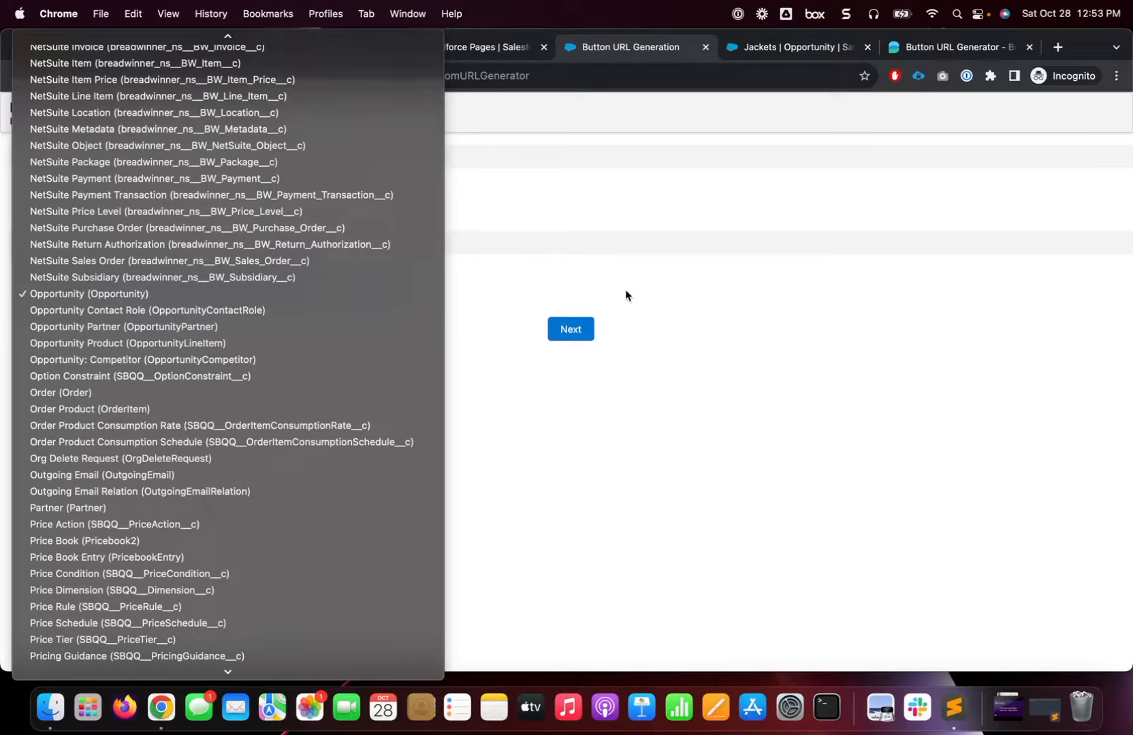
pyautogui.click(589, 291)
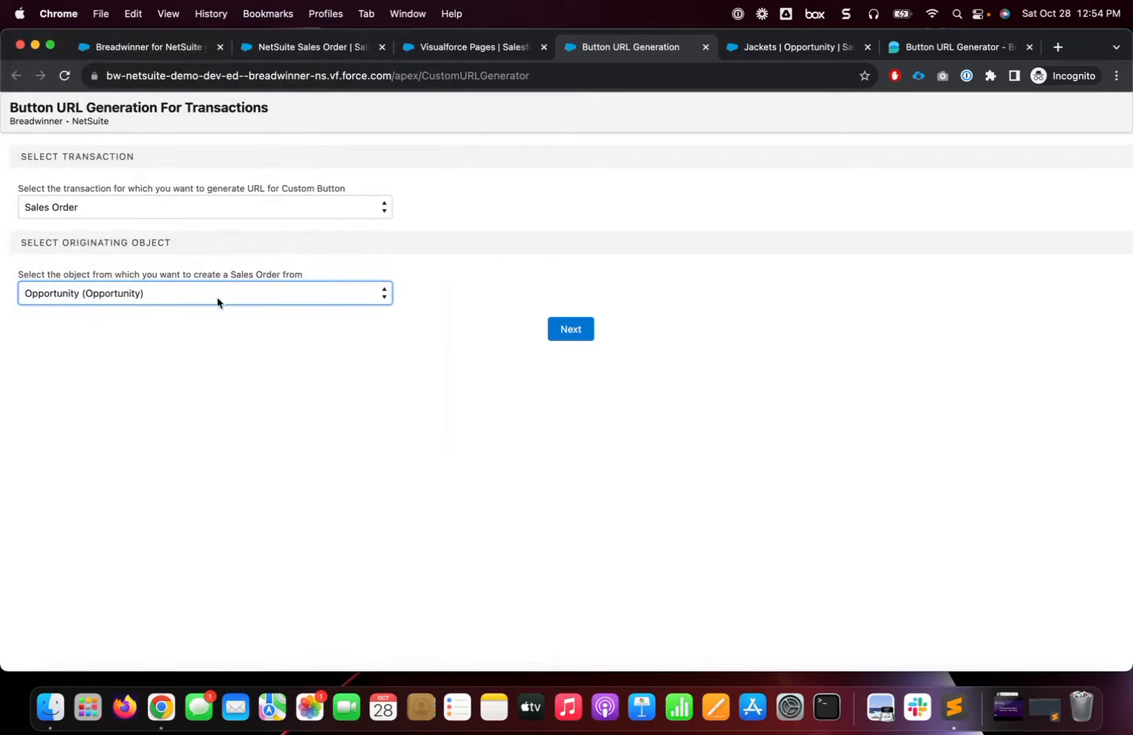
pyautogui.click(564, 331)
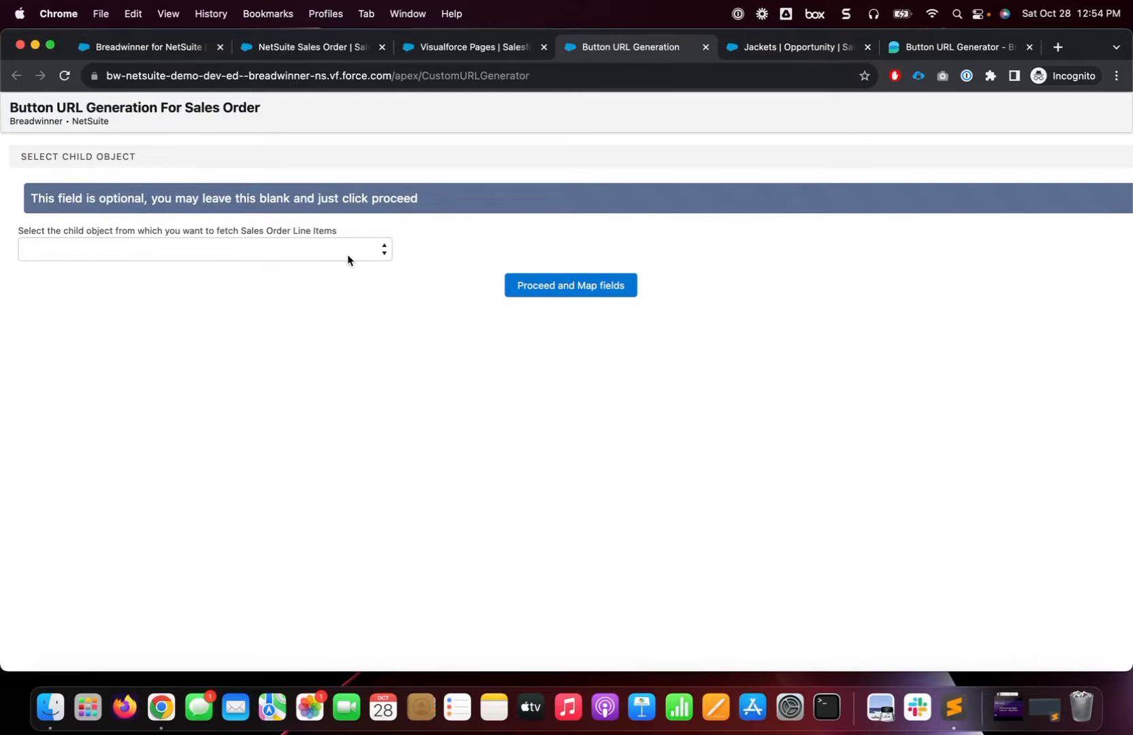
# Select Opportunity Product (OpportunityLineItem) as the child object supplying the Sales Order line items.
pyautogui.click(347, 259)
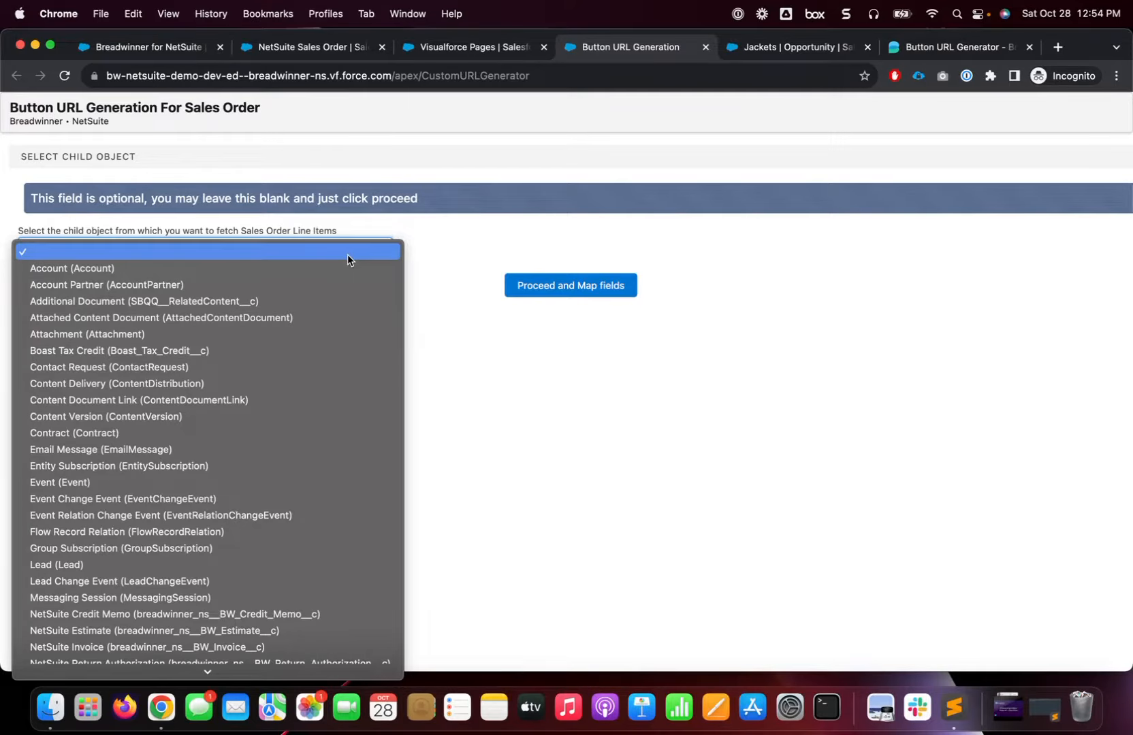
pyautogui.scroll(-3, 348, 254)
pyautogui.scroll(-2, 241, 609)
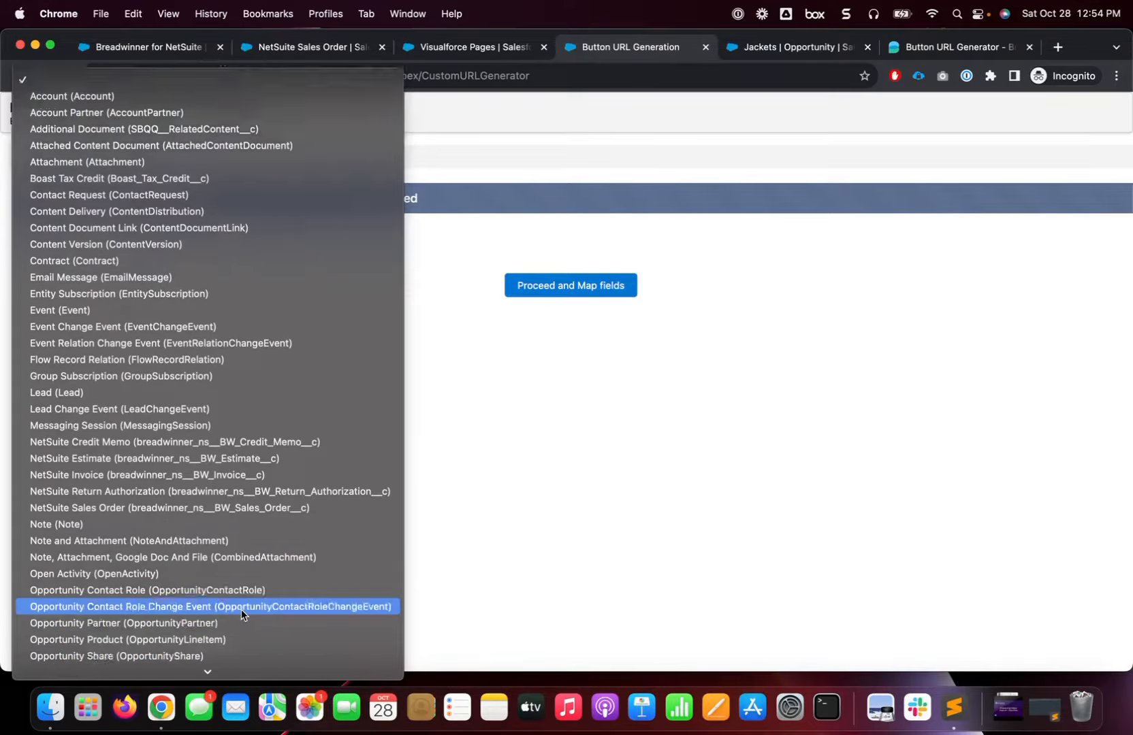
pyautogui.scroll(-1, 241, 609)
pyautogui.click(228, 624)
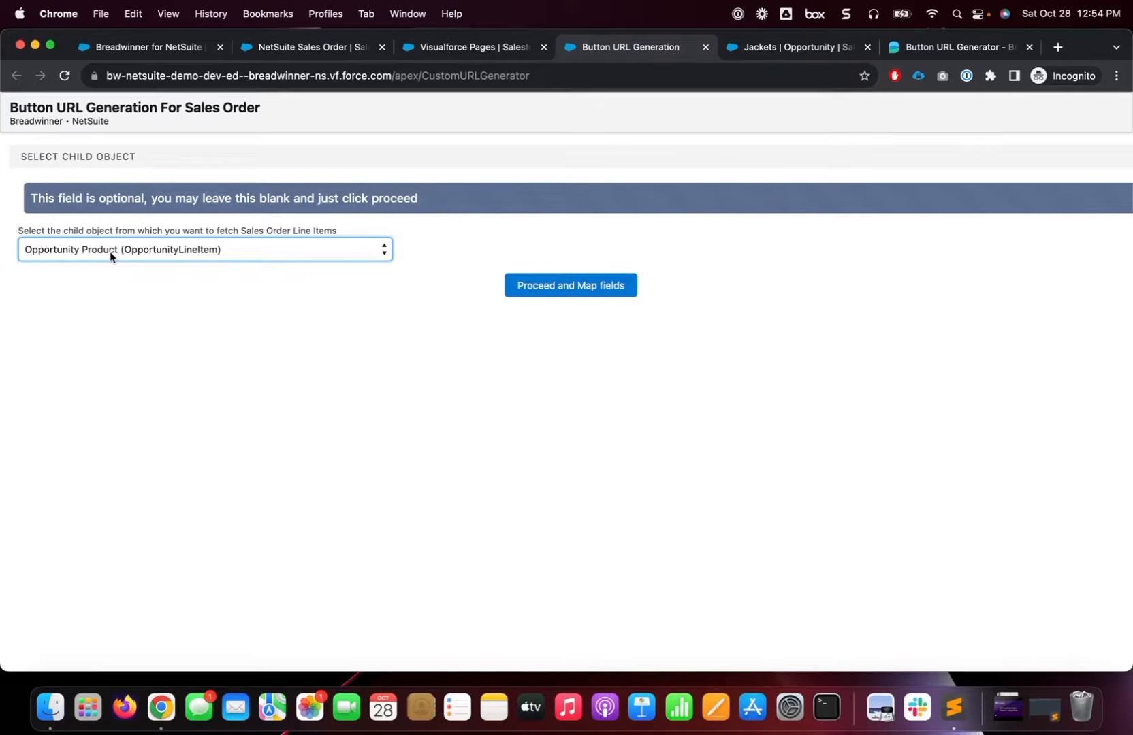
# Proceed to the field mapping and map Sales Order Account (Customer) to Account ID (accountid).
pyautogui.click(575, 290)
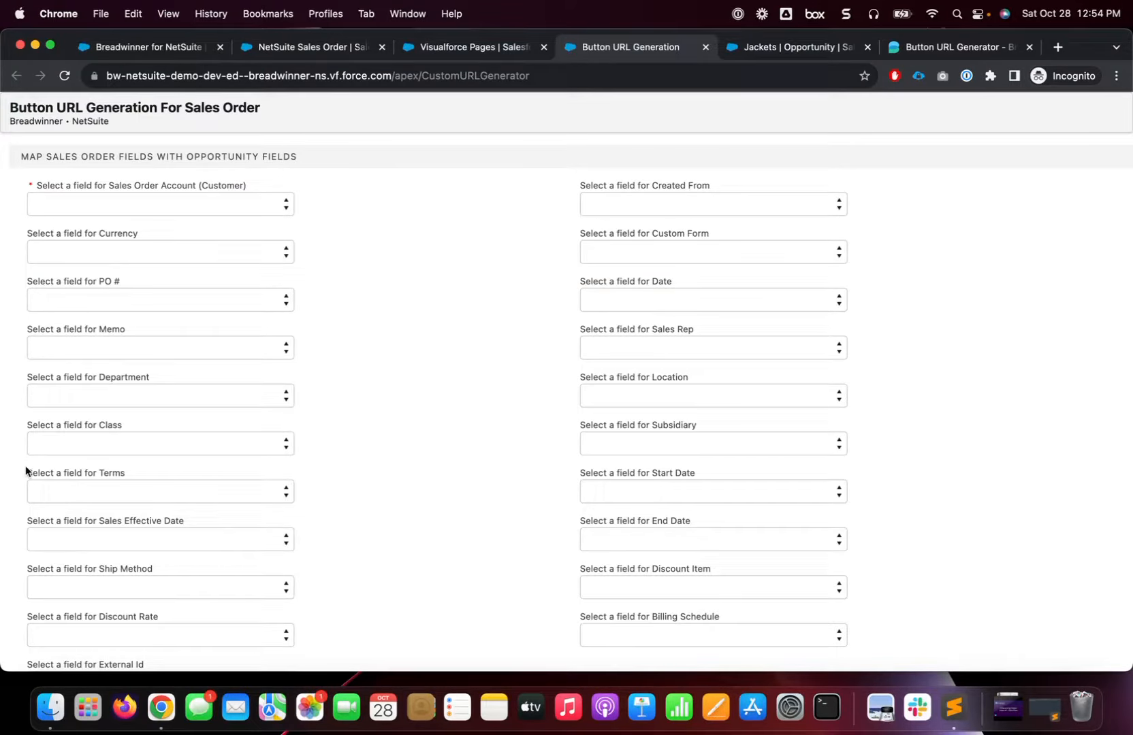
pyautogui.click(200, 207)
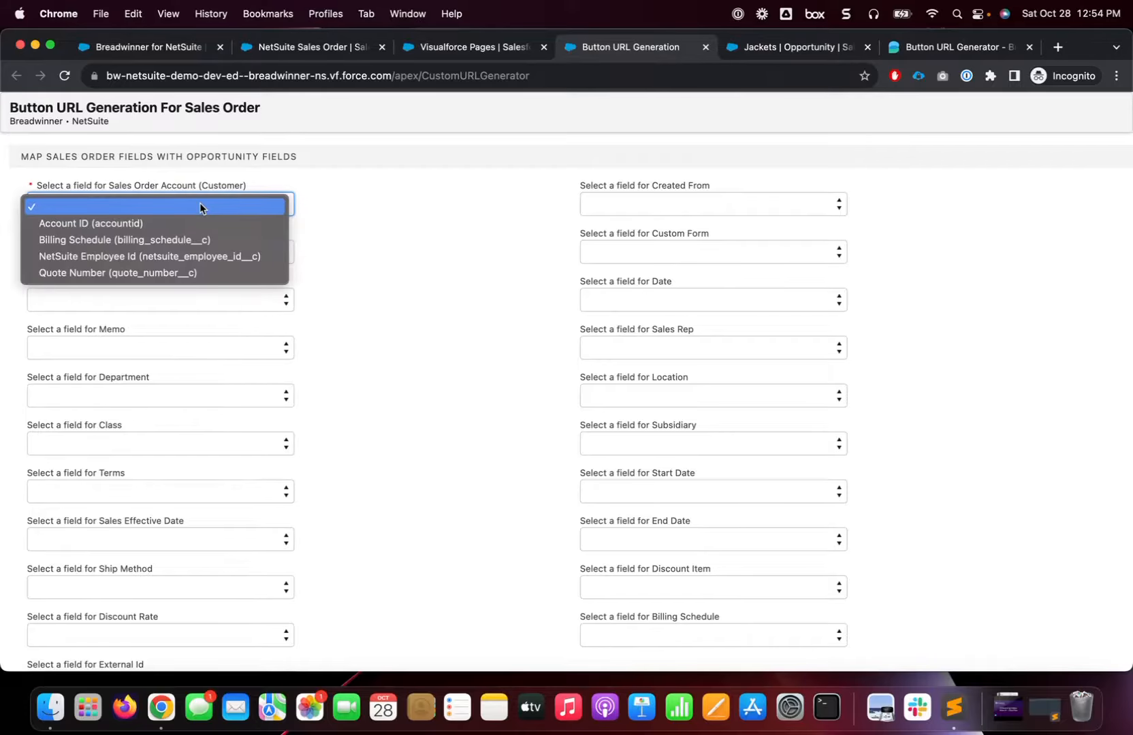
pyautogui.click(191, 223)
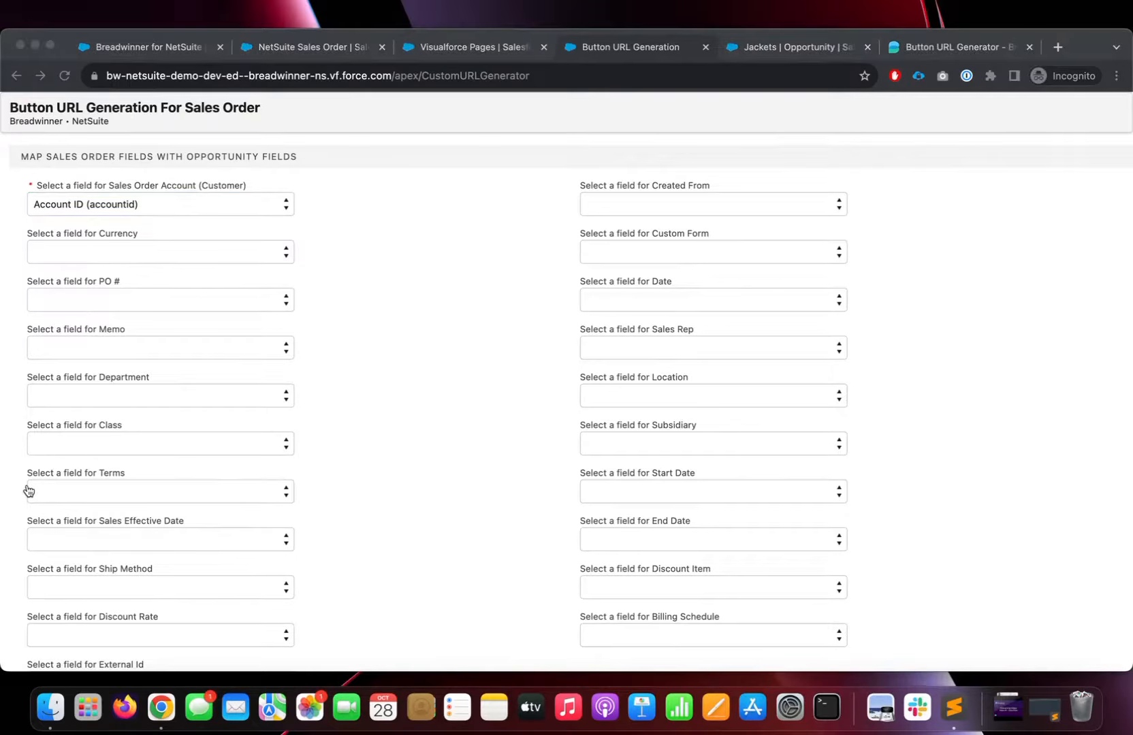
# Examine the Sales Order and line item field mappings, including the Opportunity Product fields offered for NetSuite Item.
pyautogui.scroll(-2, 325, 477)
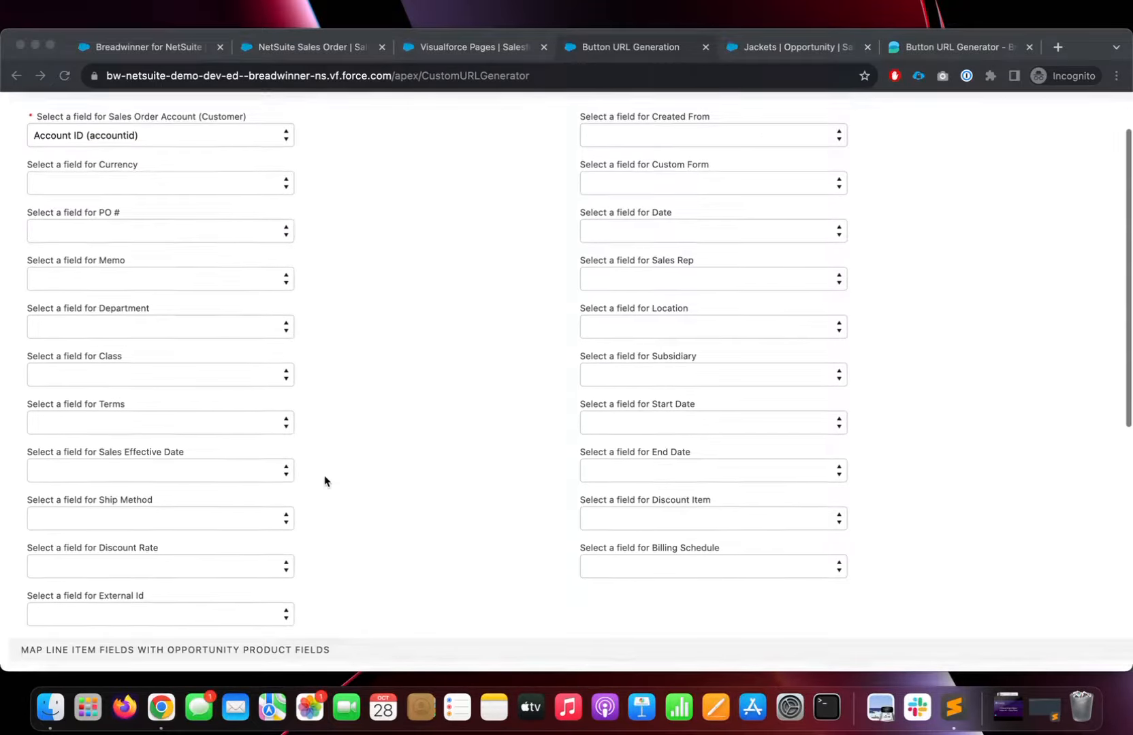
pyautogui.scroll(-2, 324, 476)
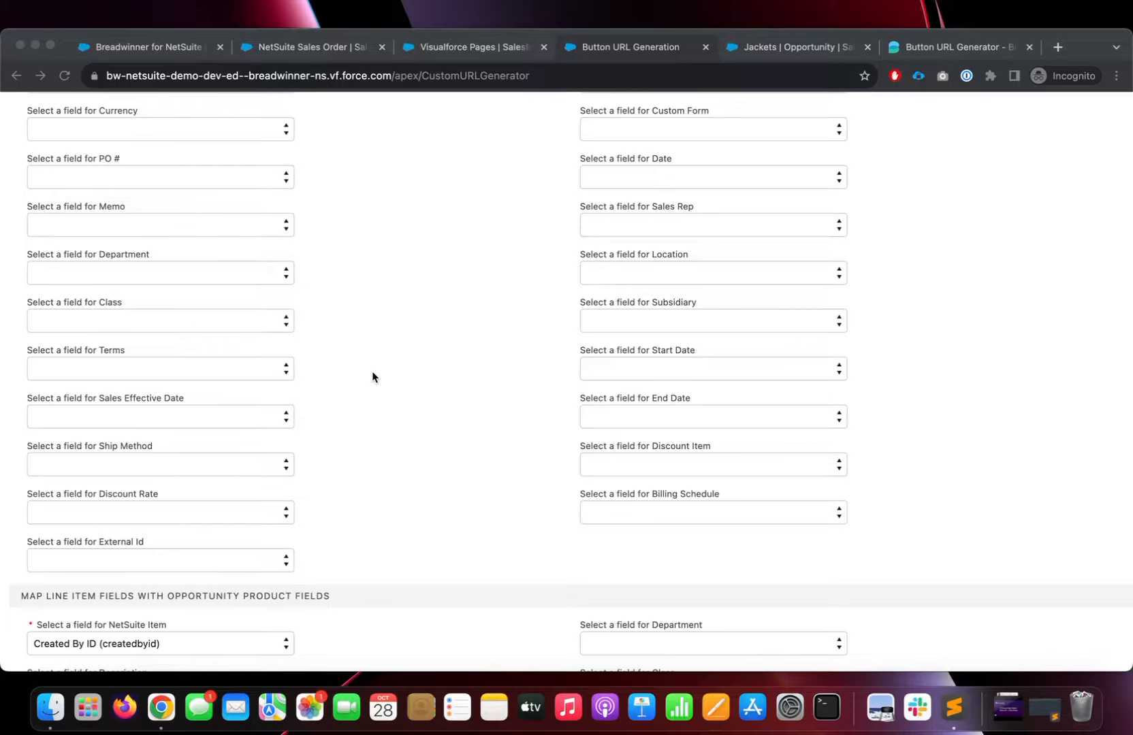
pyautogui.scroll(-5, 371, 373)
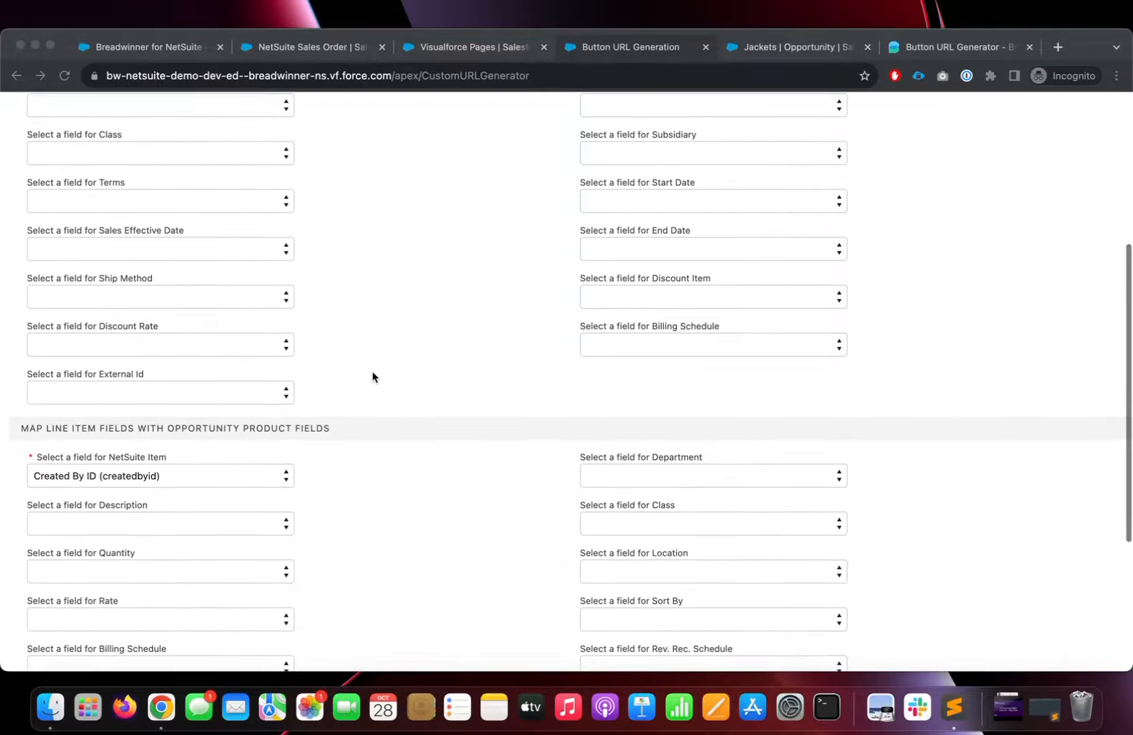
pyautogui.scroll(-3, 372, 375)
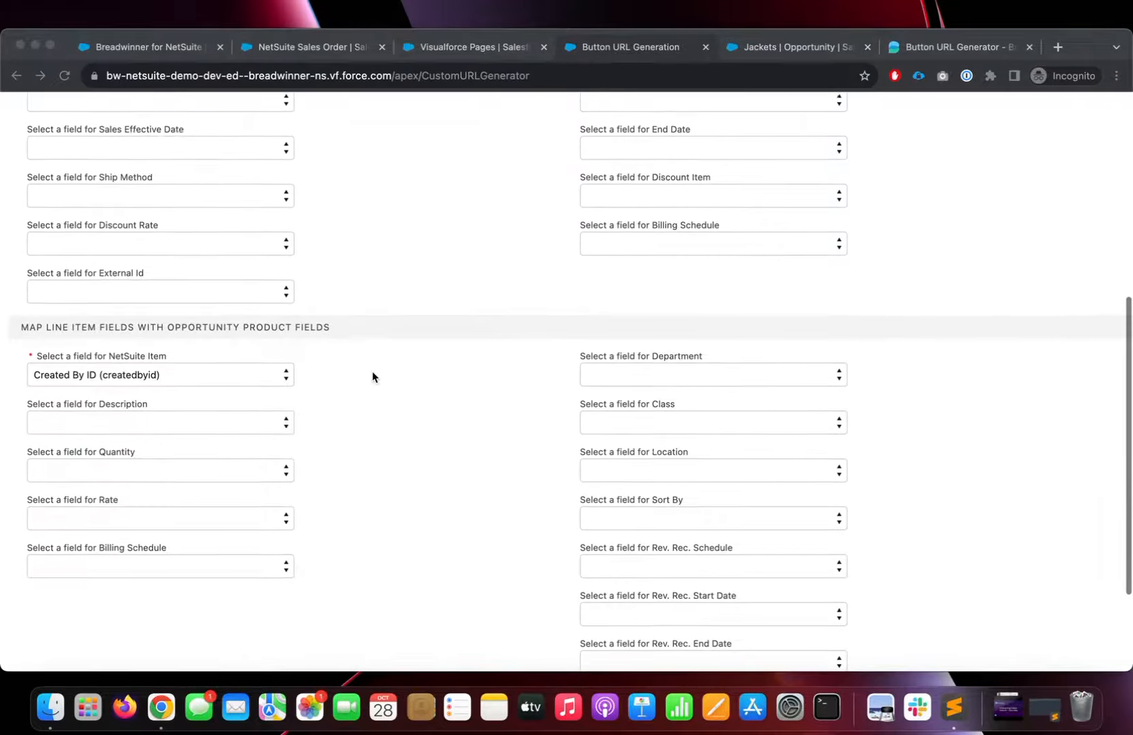
pyautogui.scroll(2, 373, 376)
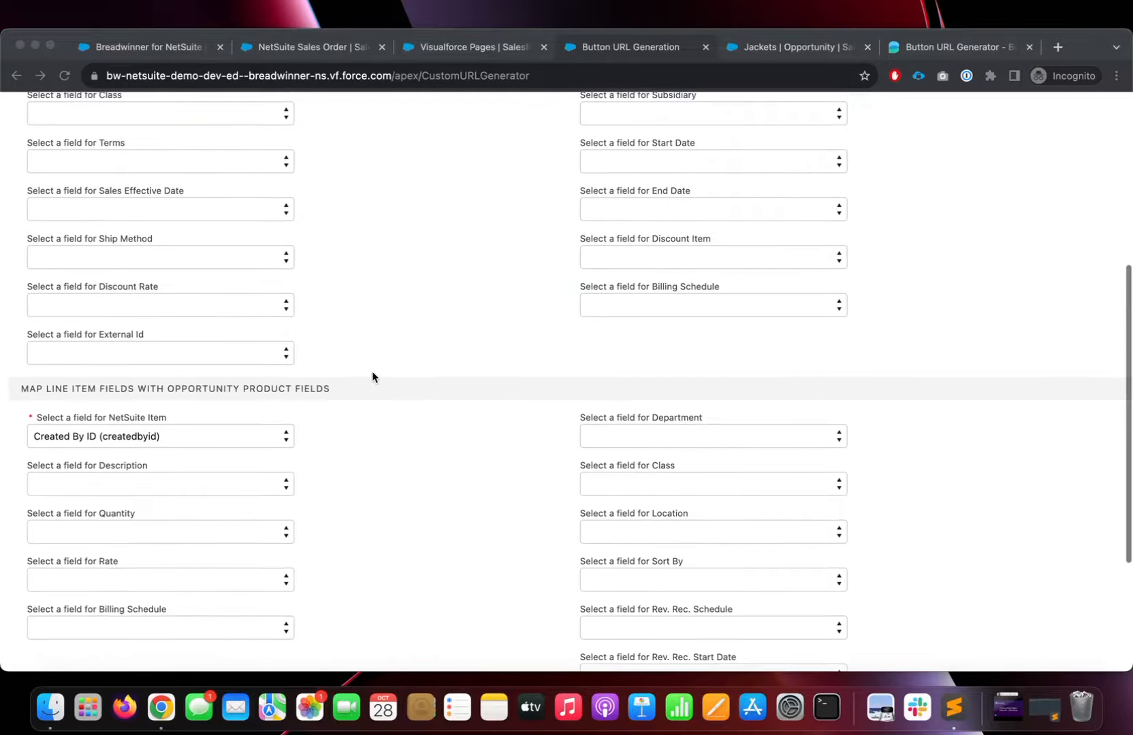
pyautogui.scroll(-4, 373, 376)
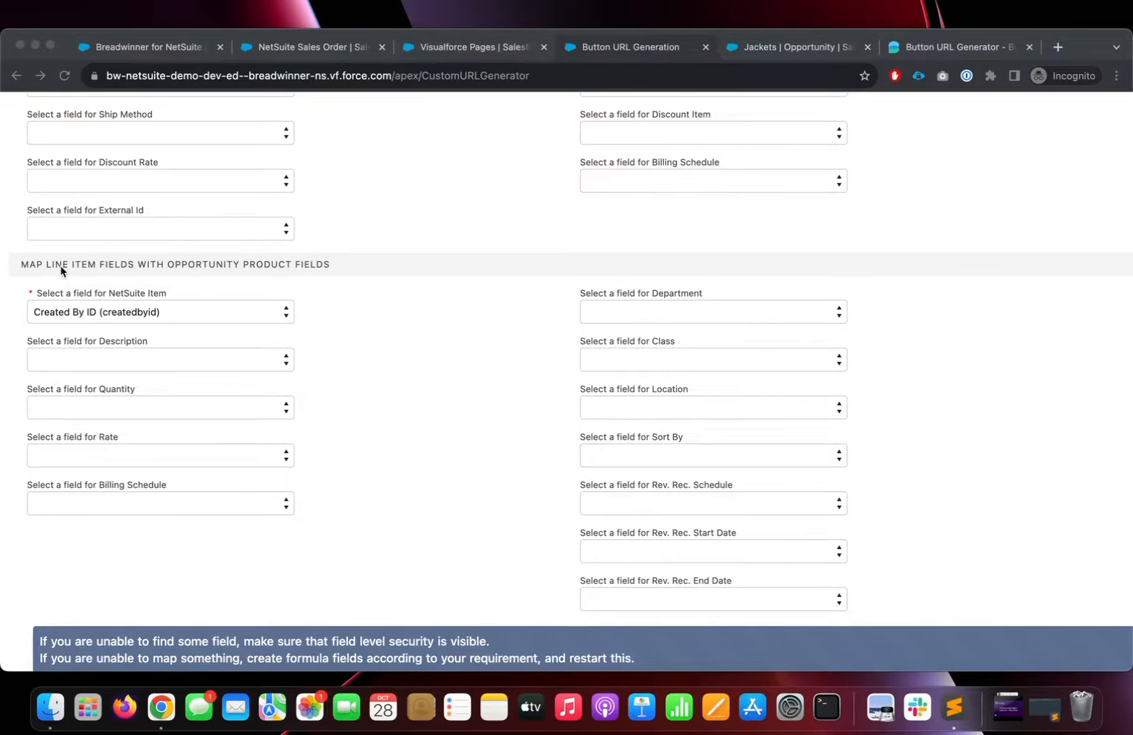
pyautogui.scroll(10, 289, 215)
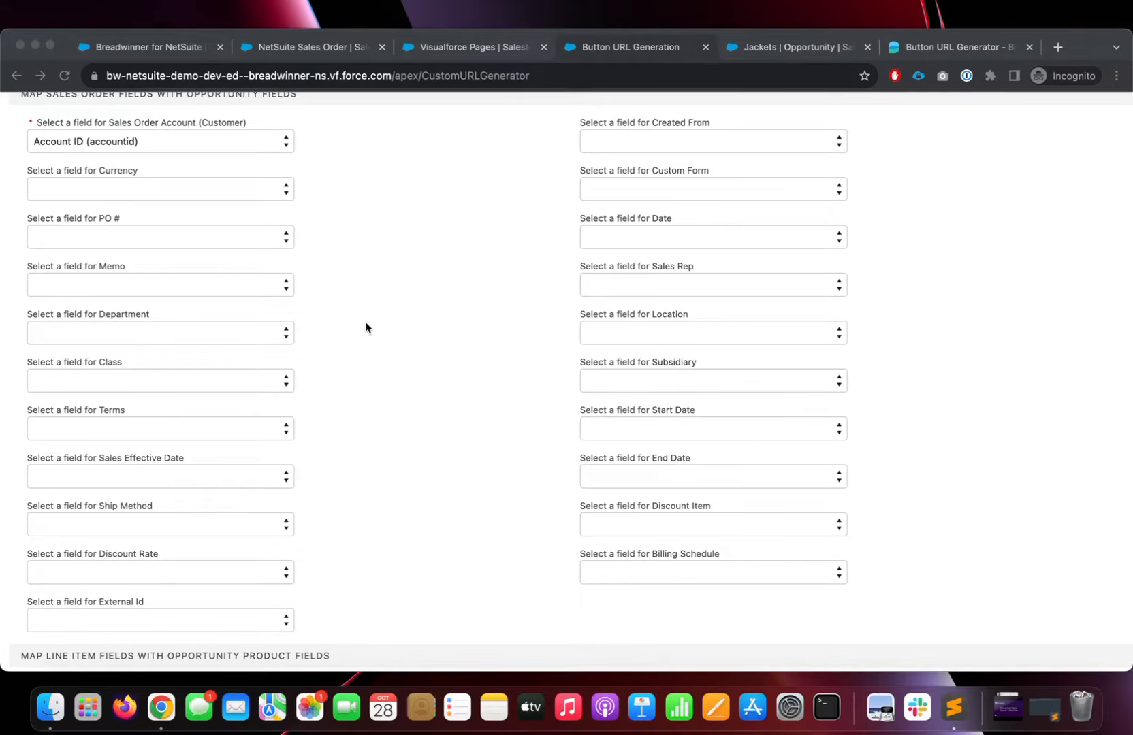
pyautogui.scroll(-10, 365, 328)
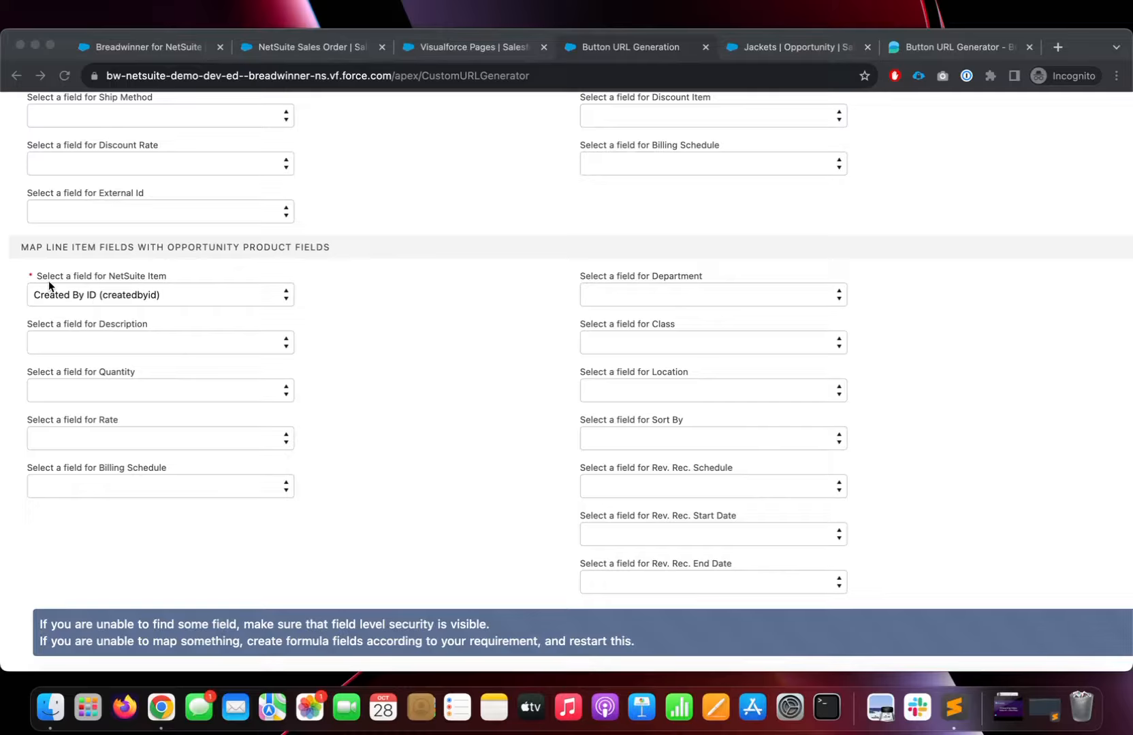
pyautogui.click(196, 293)
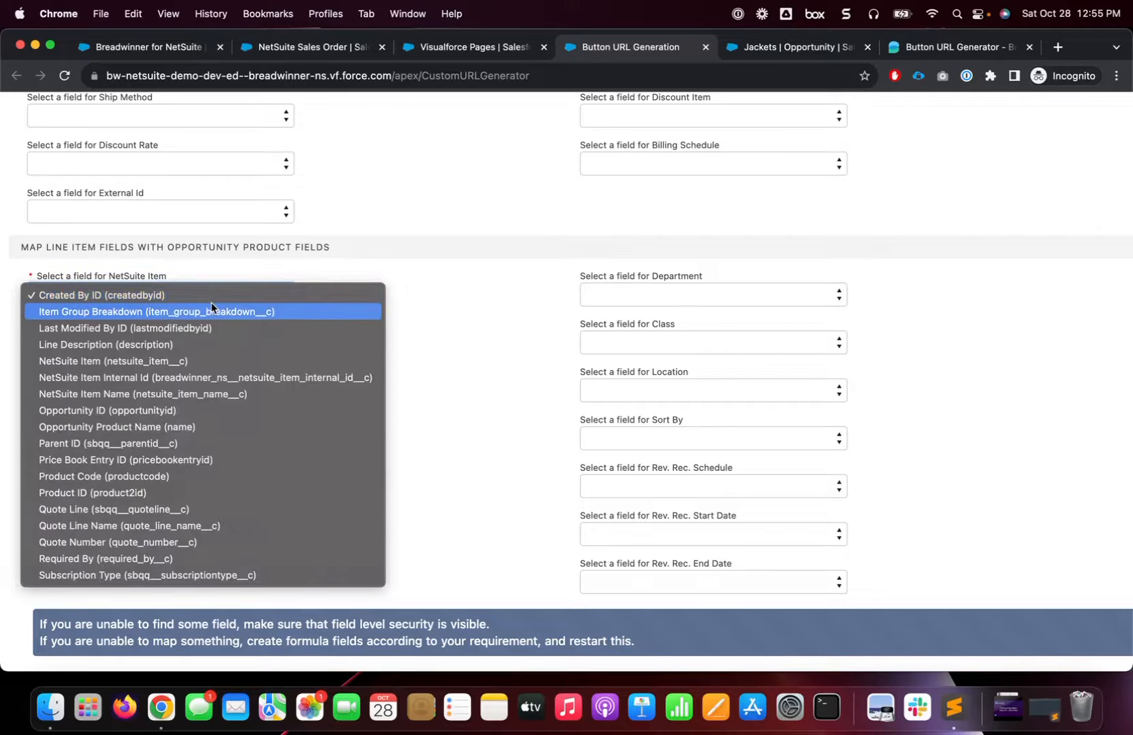
pyautogui.click(20, 487)
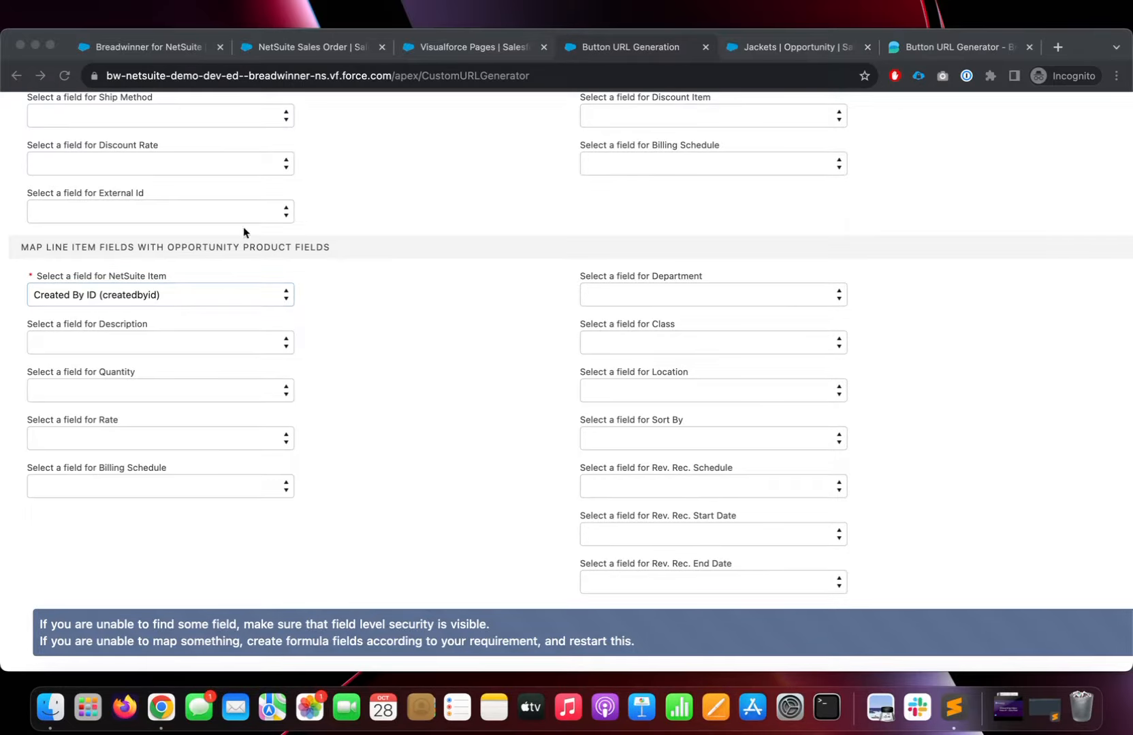
# Map the line item's NetSuite Item to NetSuite Item Internal Id (breadwinner_ns__netsuite_item_internal_id__c) and Description to Line Description (description).
pyautogui.click(190, 297)
pyautogui.click(189, 295)
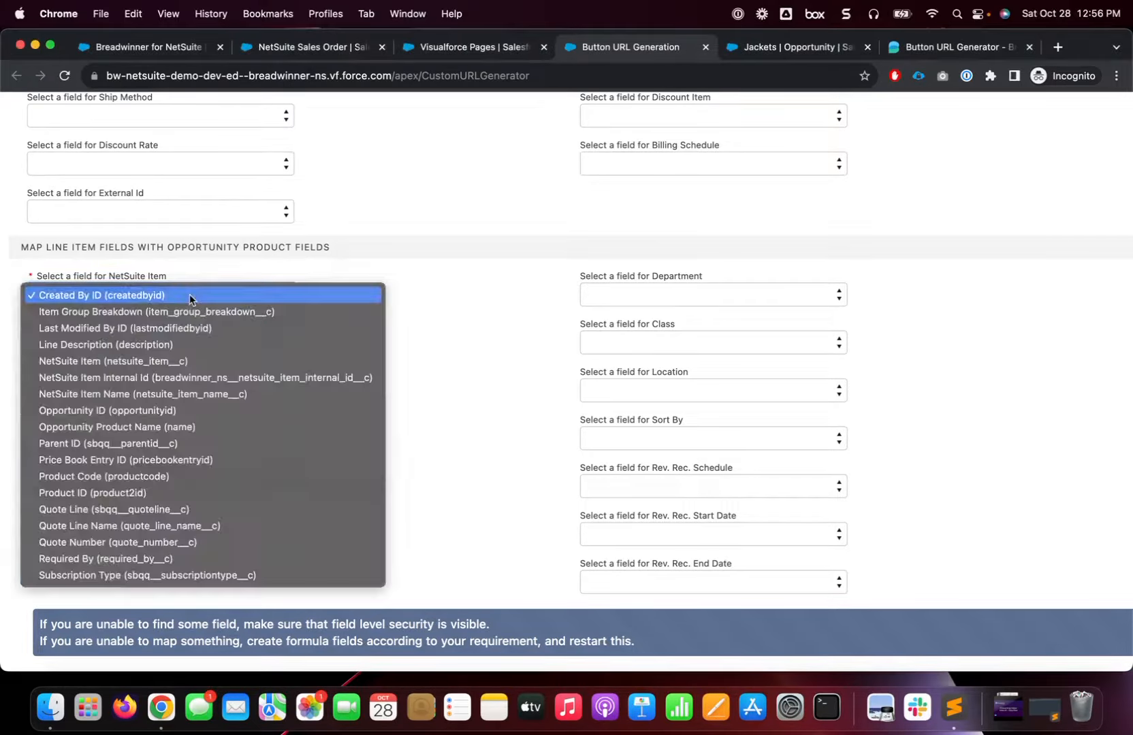
pyautogui.click(189, 379)
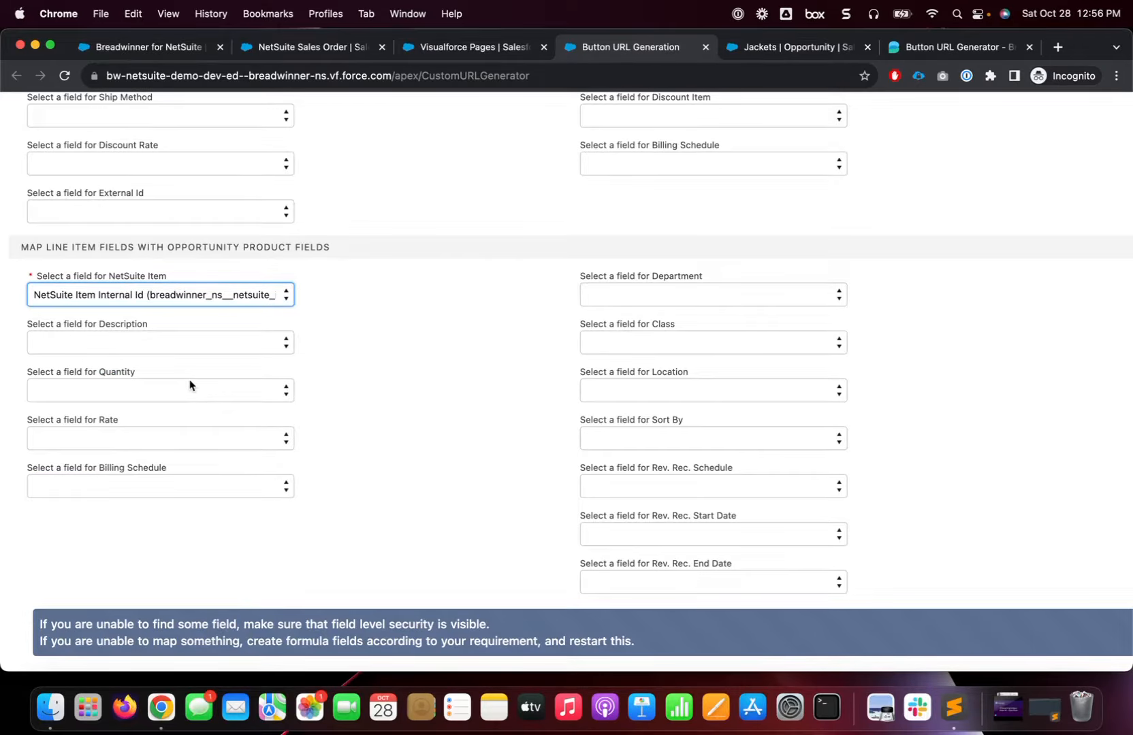
pyautogui.click(234, 344)
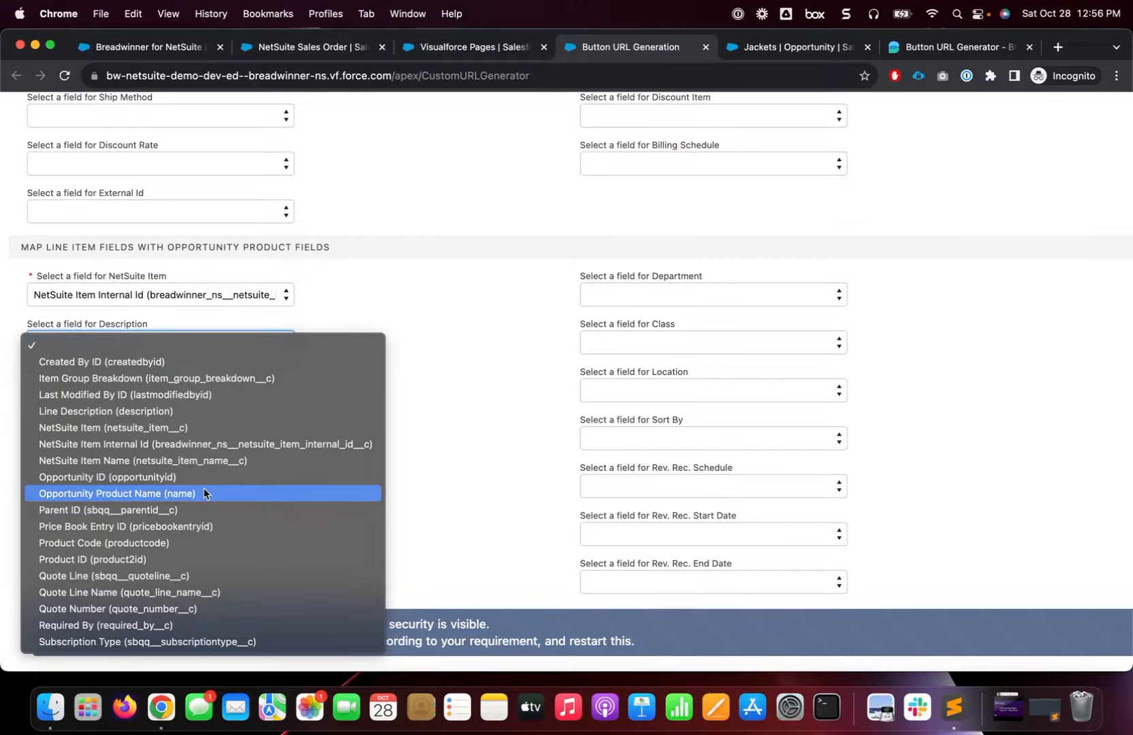
pyautogui.click(199, 412)
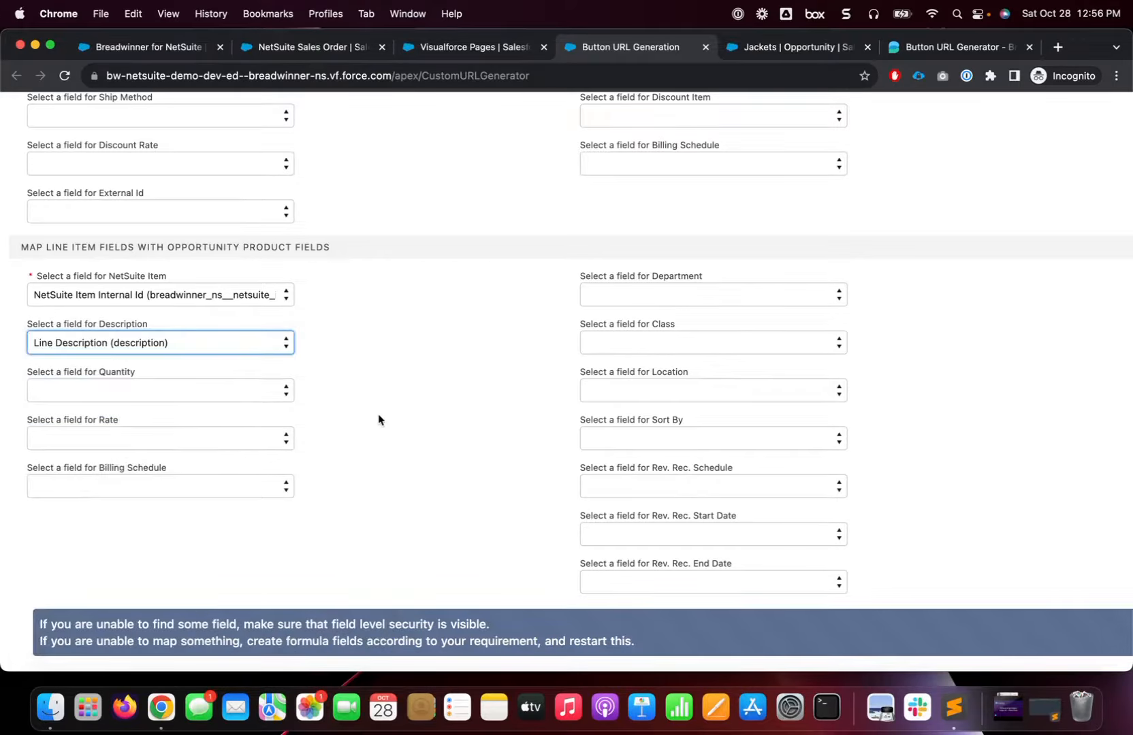
# Map the line item's Quantity to Quantity (quantity) and Rate to List Price (listprice).
pyautogui.click(228, 392)
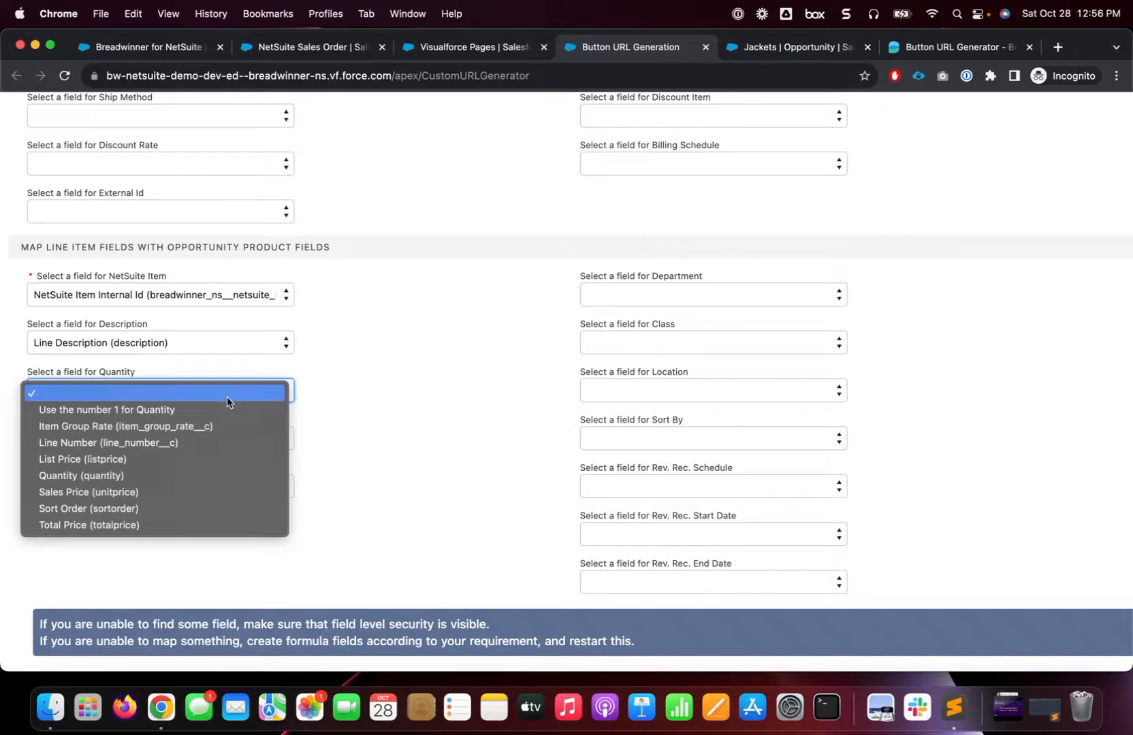
pyautogui.click(218, 411)
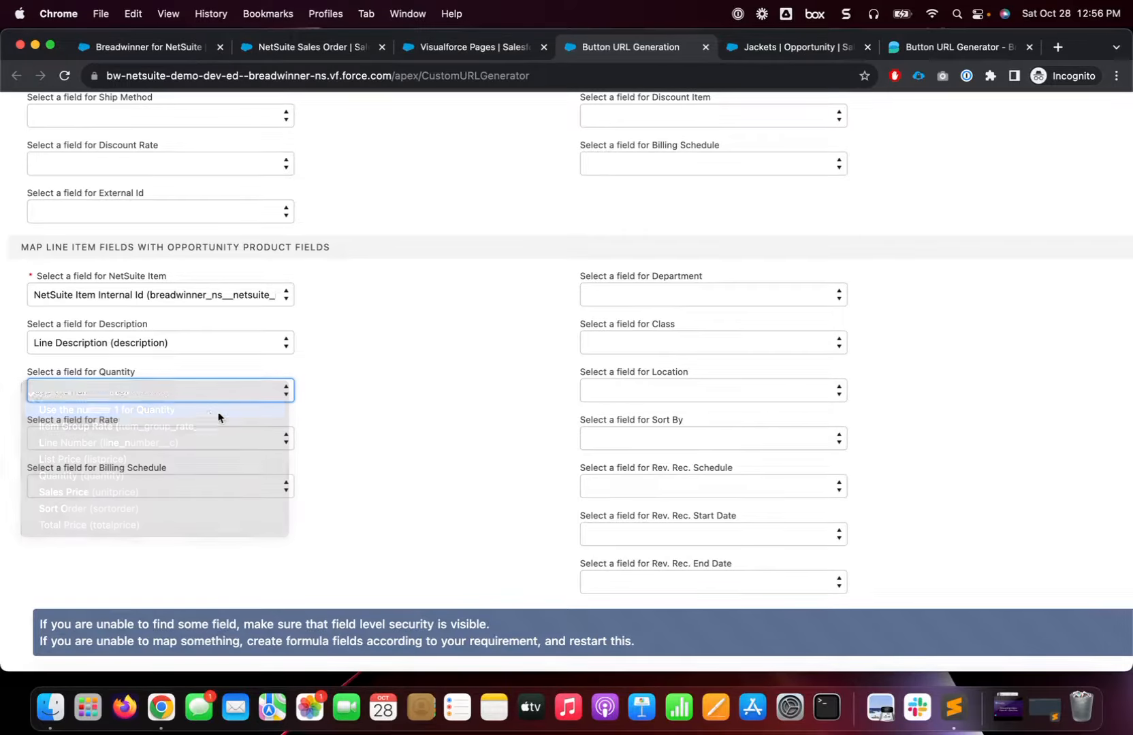
pyautogui.click(172, 396)
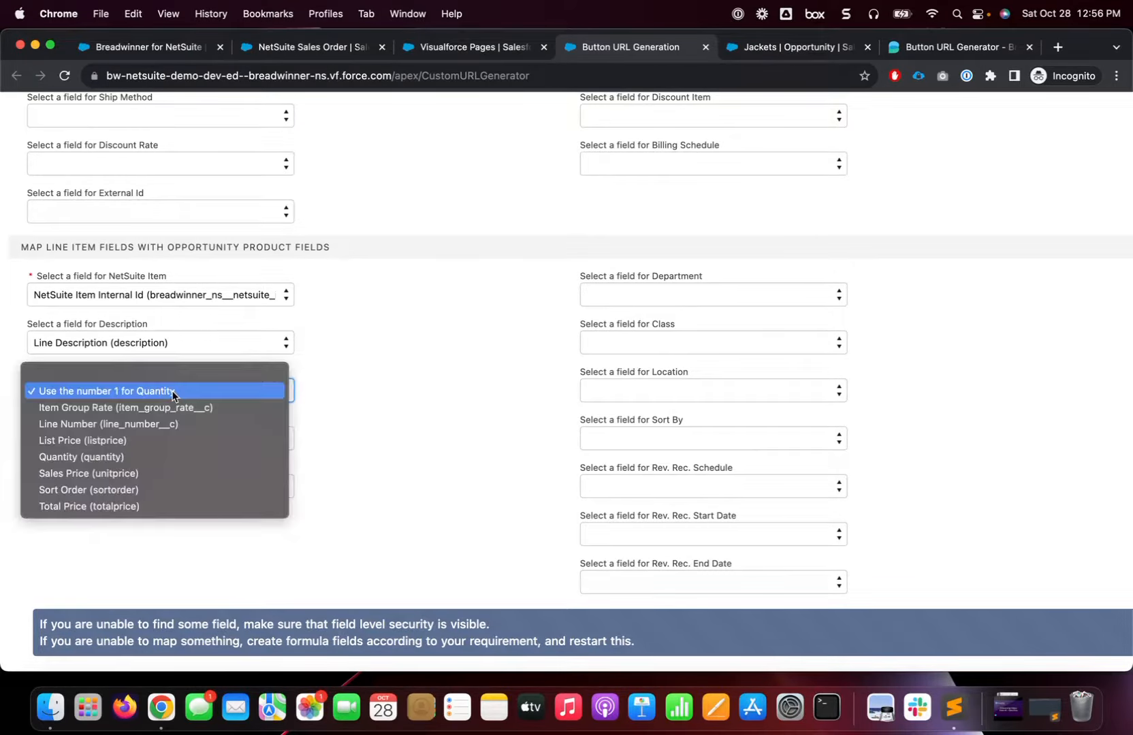
pyautogui.click(148, 457)
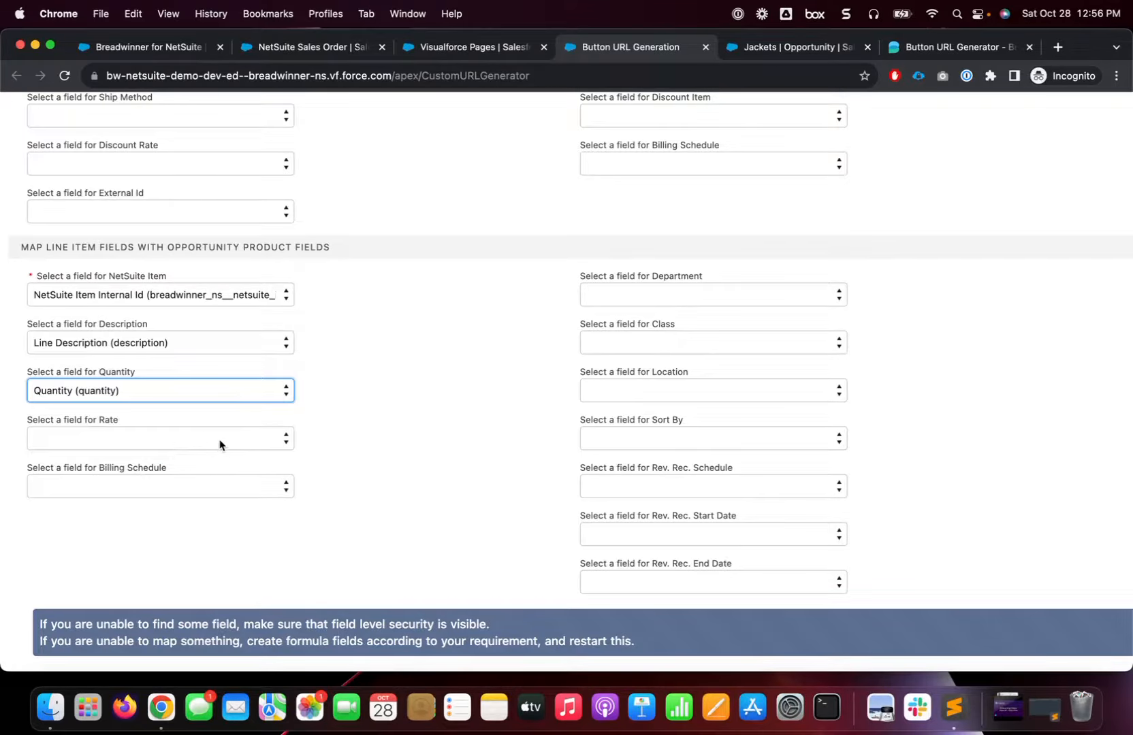
pyautogui.click(220, 439)
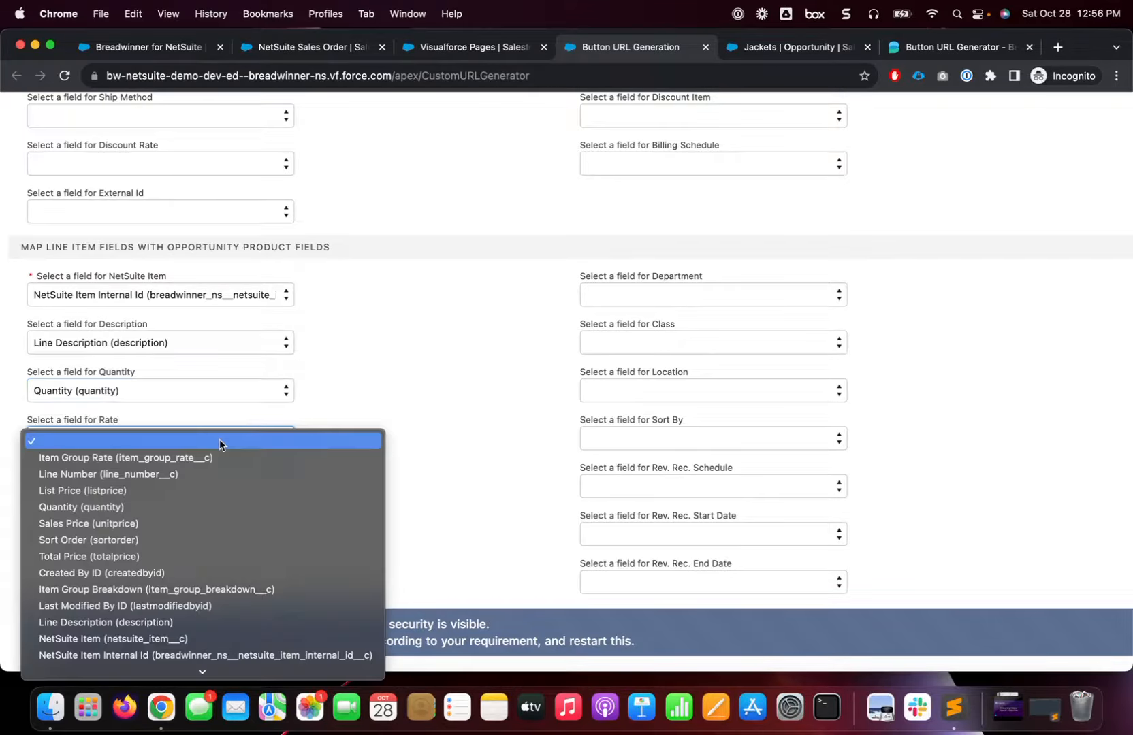
pyautogui.click(198, 491)
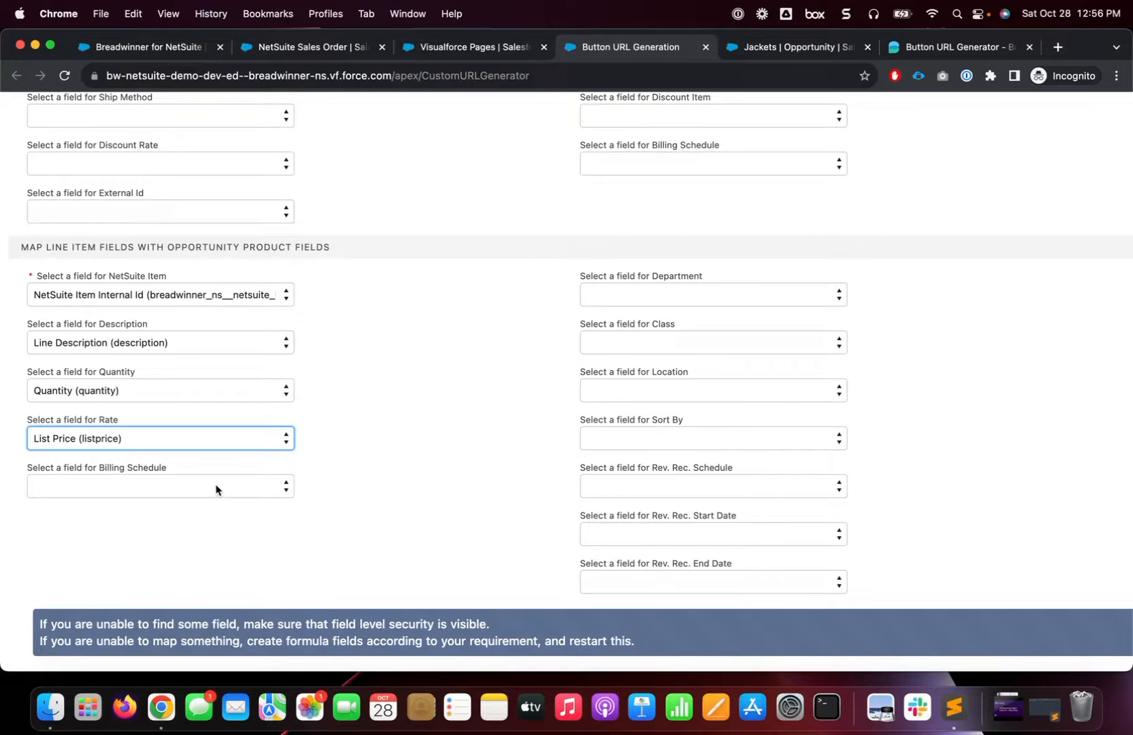
# Generate the custom URL for the New Sales Order button and copy its full text.
pyautogui.scroll(-1, 673, 440)
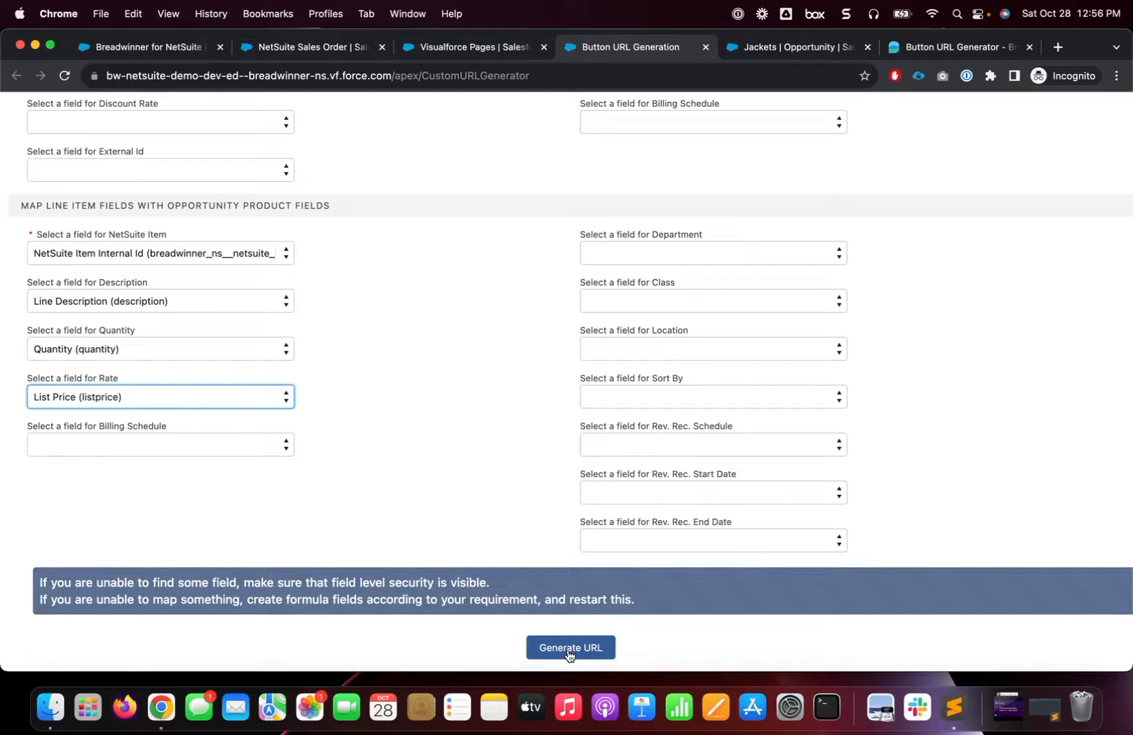
pyautogui.click(569, 650)
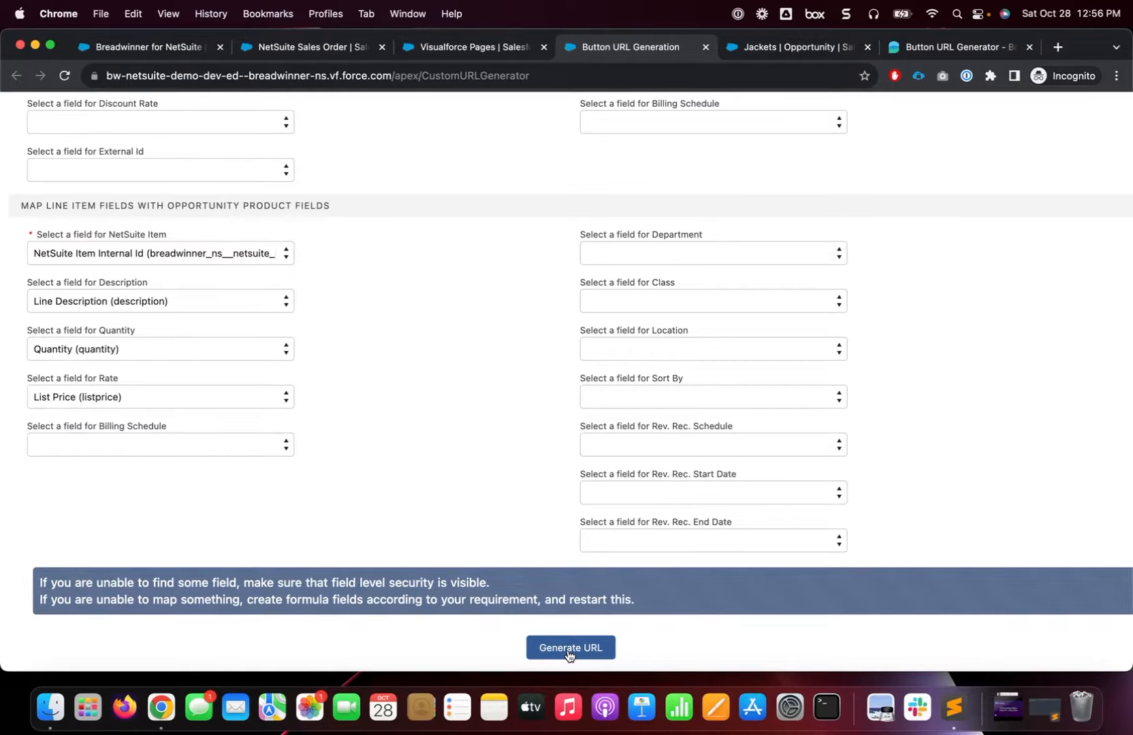
pyautogui.click(571, 650)
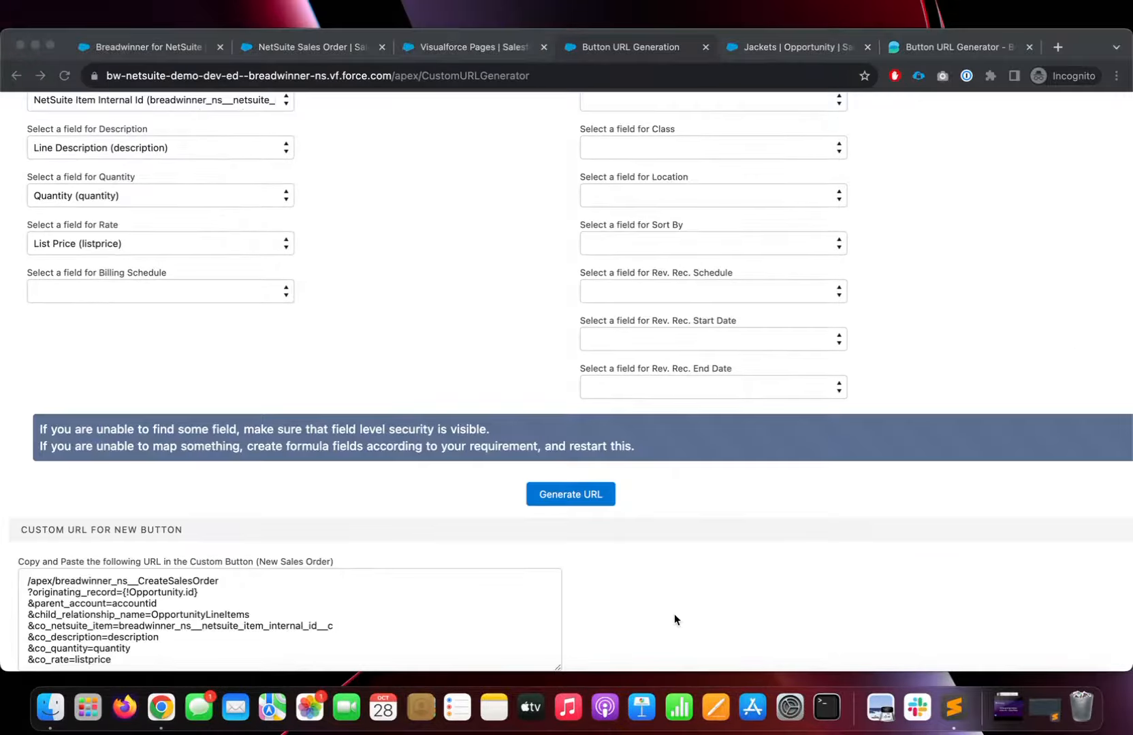
pyautogui.scroll(-1, 675, 615)
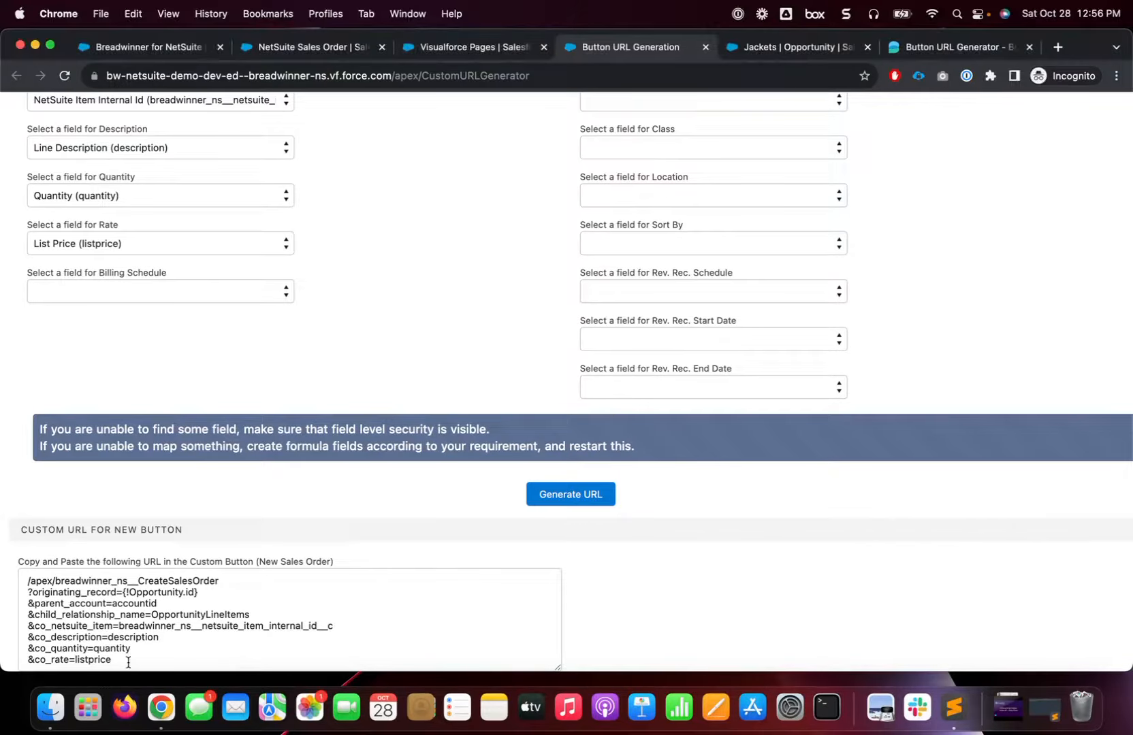
pyautogui.press('super+a')
pyautogui.moveTo(127, 666); pyautogui.dragTo(102, 592)
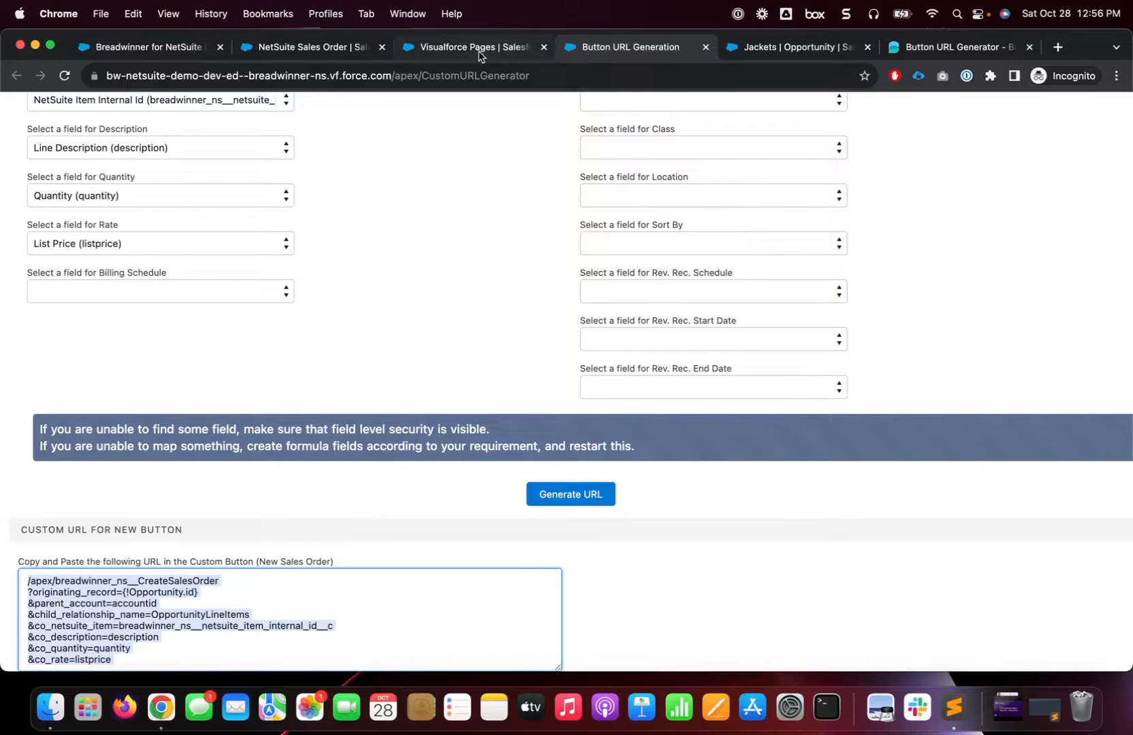
# Start a new custom button on the NetSuite Sales Order object, labelled Example Button and named Example_Button.
pyautogui.click(361, 48)
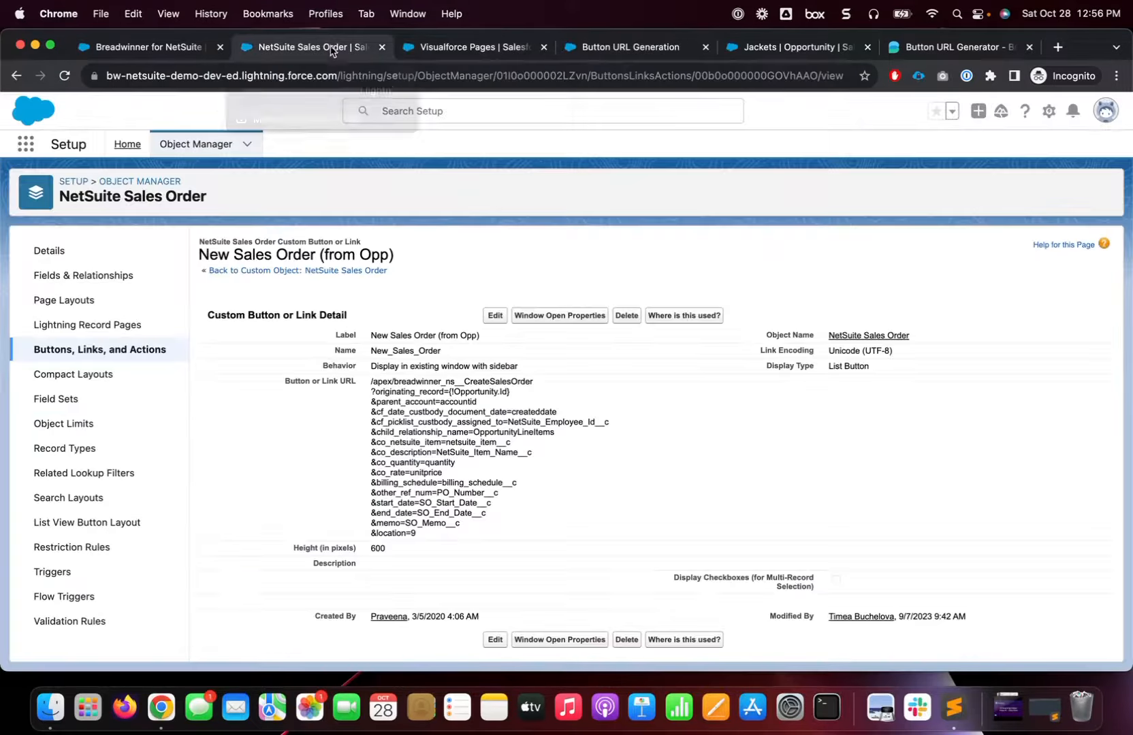
pyautogui.click(83, 350)
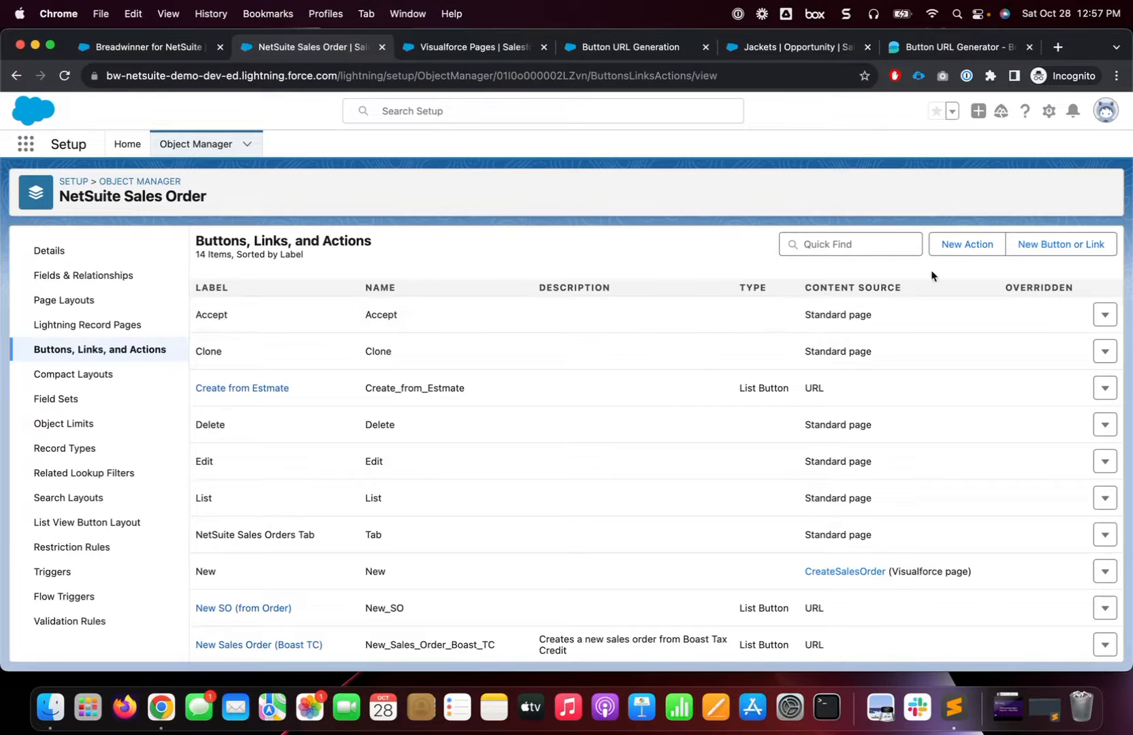
pyautogui.click(1040, 254)
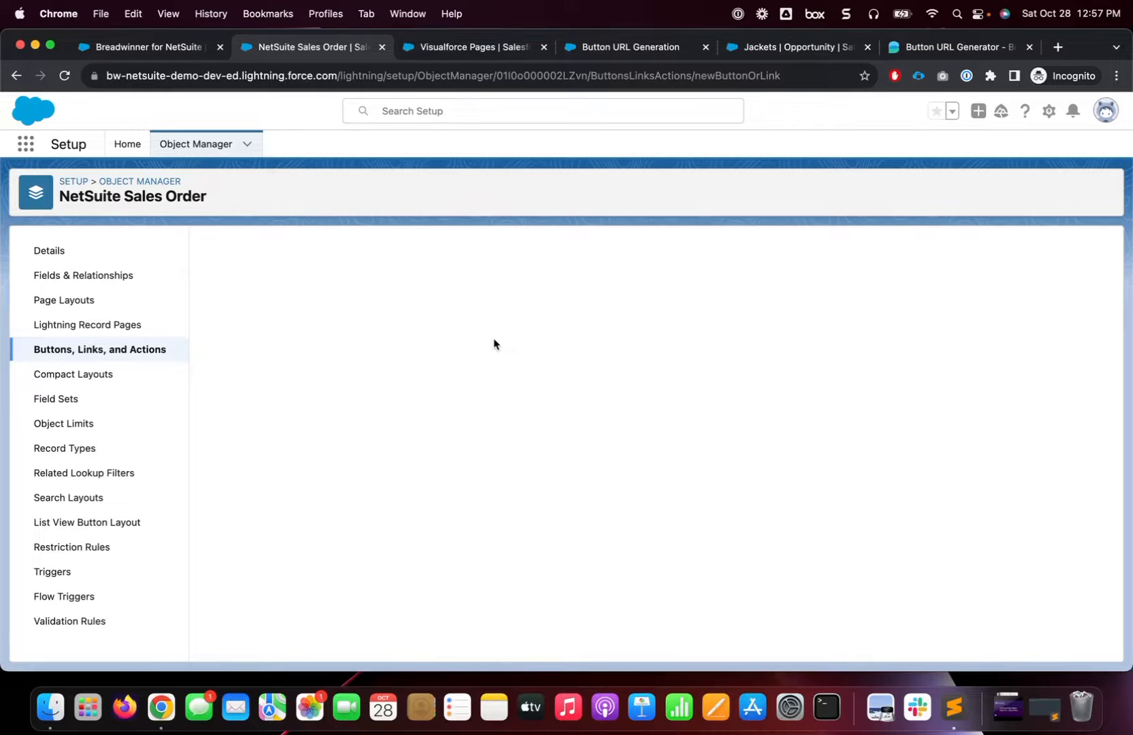
pyautogui.click(404, 317)
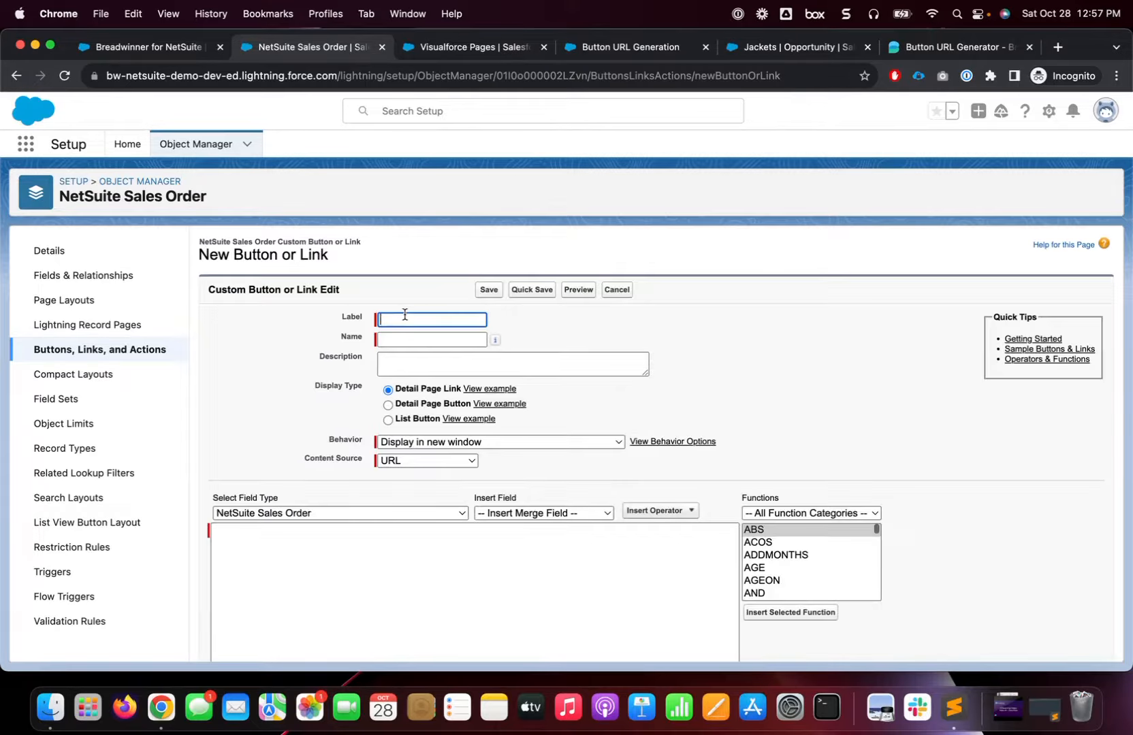
pyautogui.write('Example Butt')
pyautogui.write('on')
pyautogui.press('Tab')
pyautogui.press('Tab')
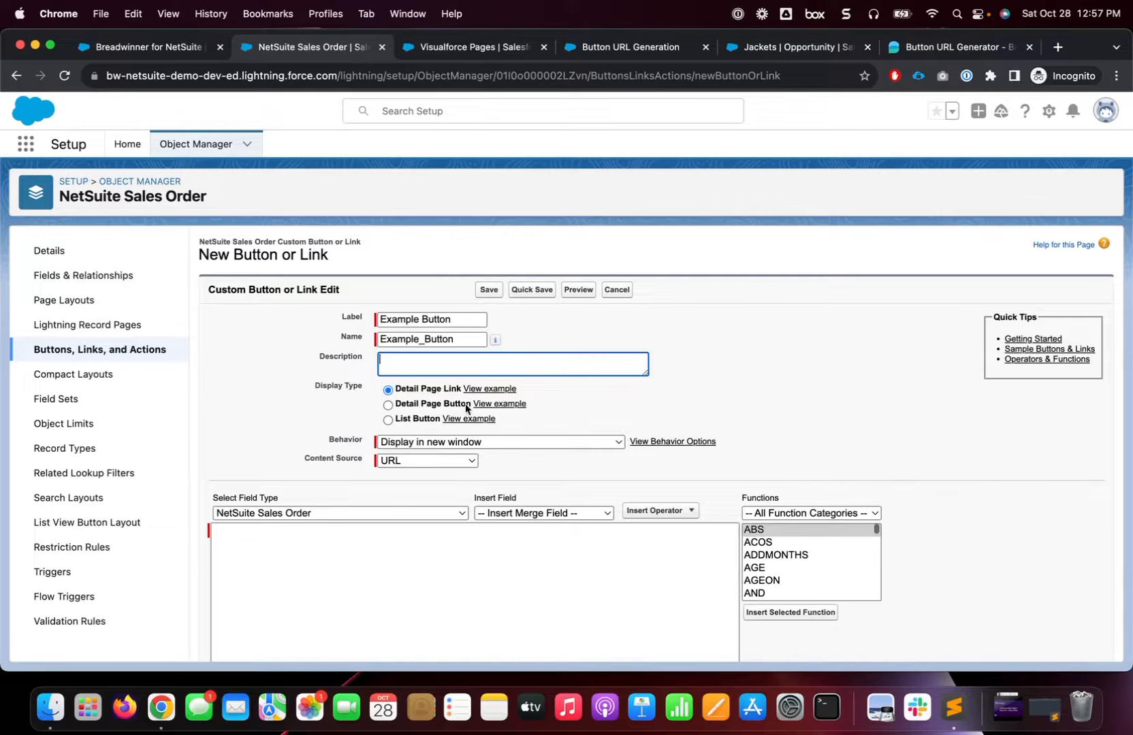
# Look up the recommended custom button settings in the Quick Create Sales Order documentation.
pyautogui.click(926, 49)
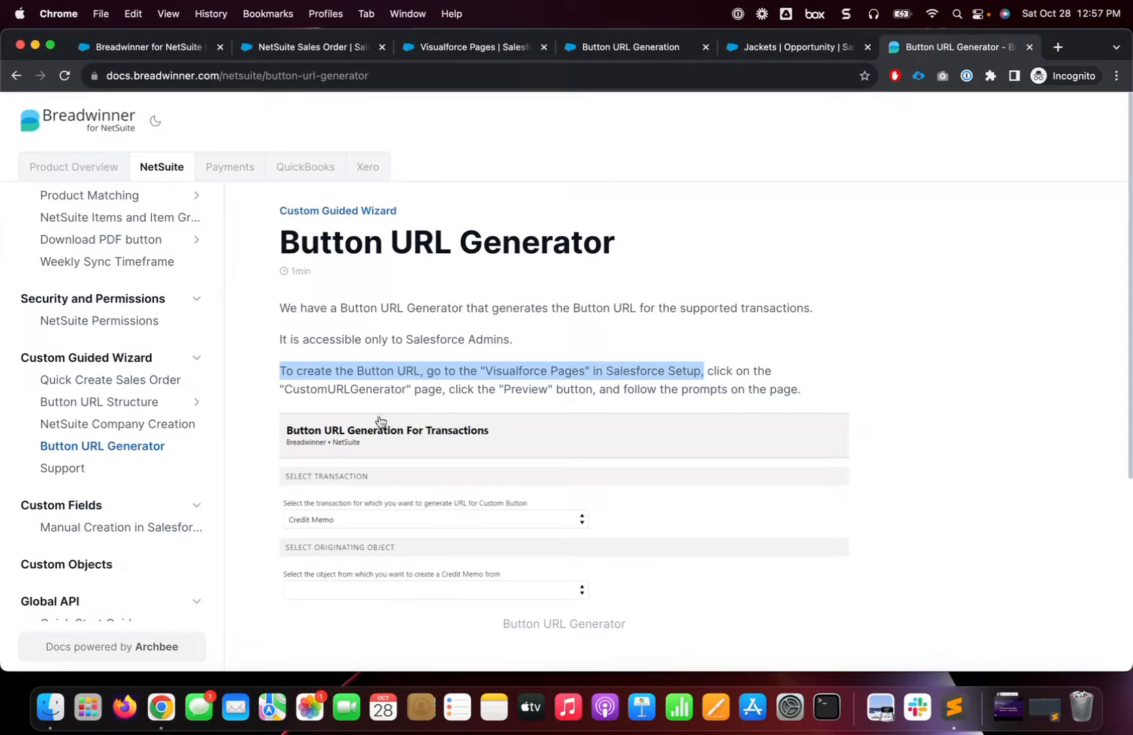
pyautogui.click(18, 78)
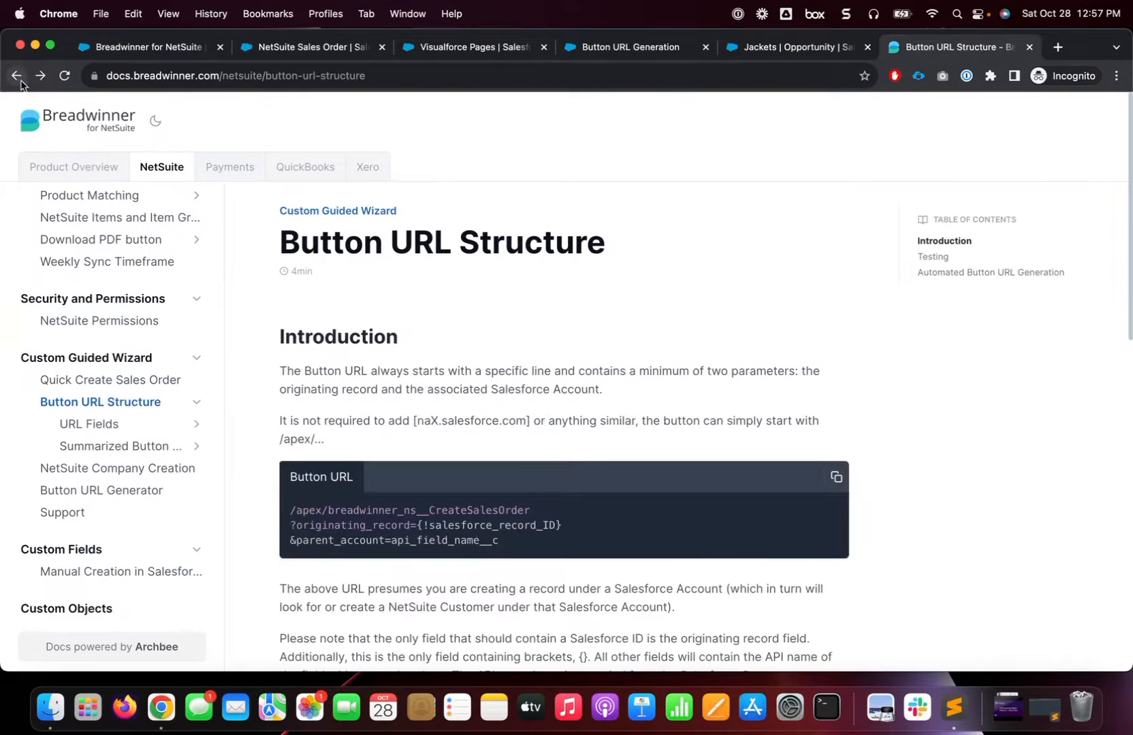
pyautogui.scroll(-10, 356, 471)
pyautogui.scroll(10, 356, 471)
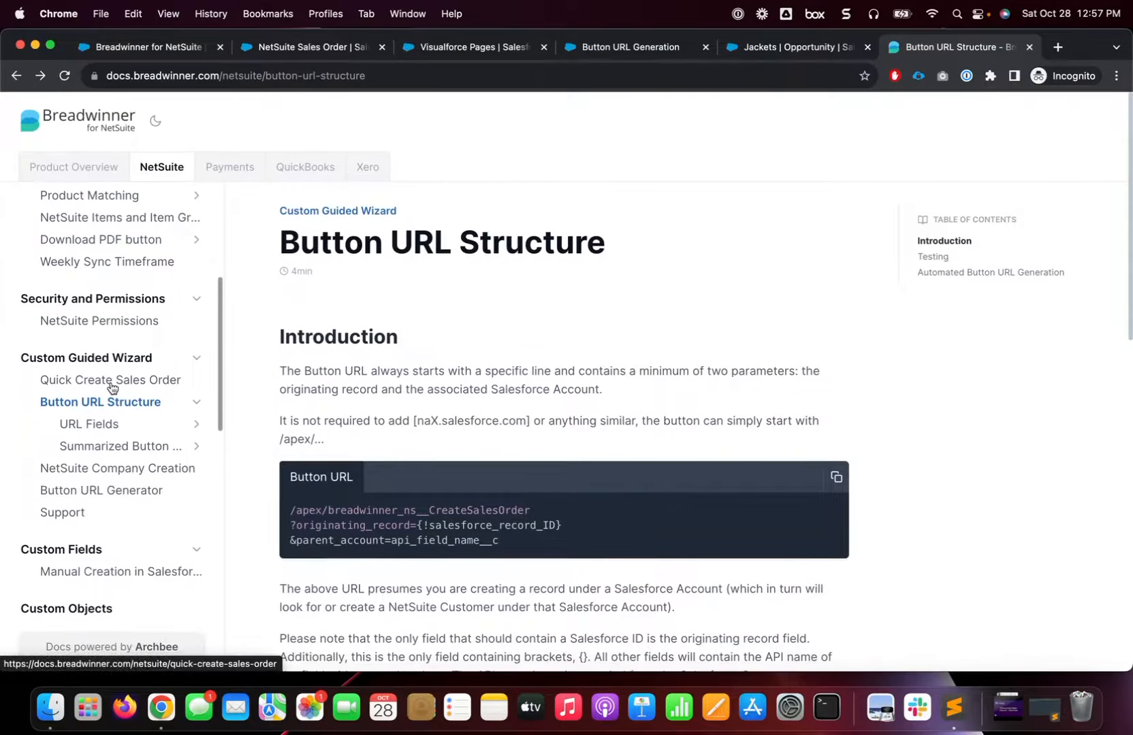
pyautogui.click(112, 385)
pyautogui.scroll(-10, 473, 485)
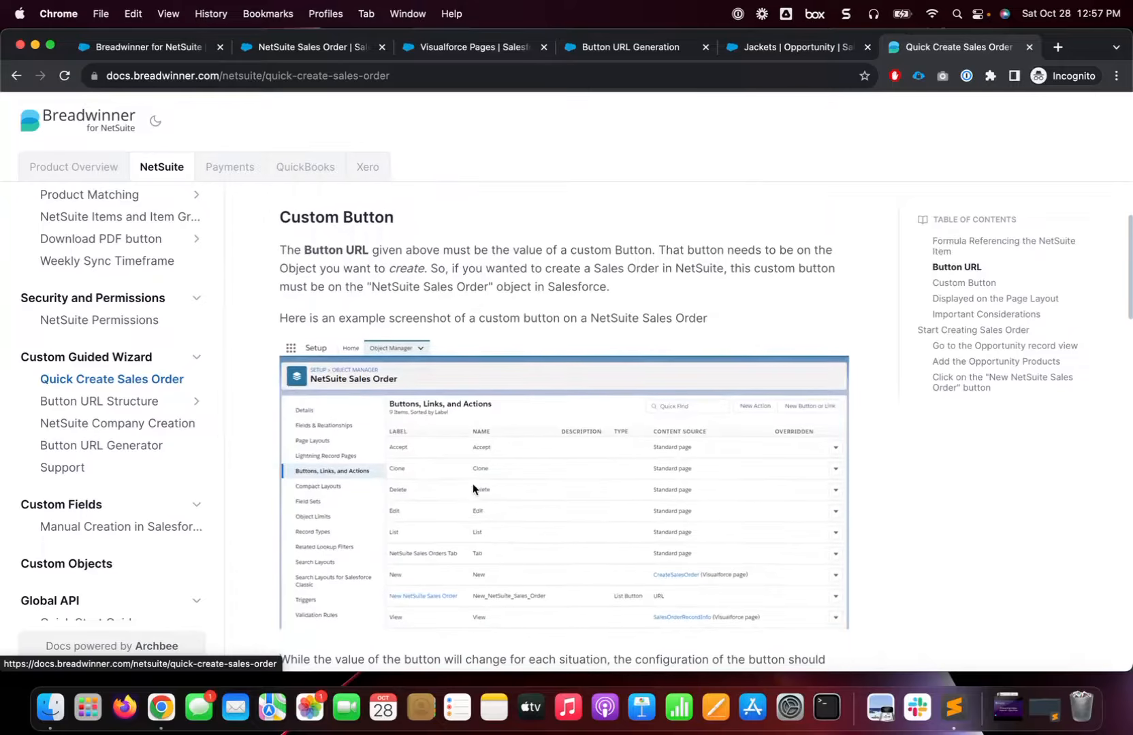
pyautogui.scroll(-5, 474, 487)
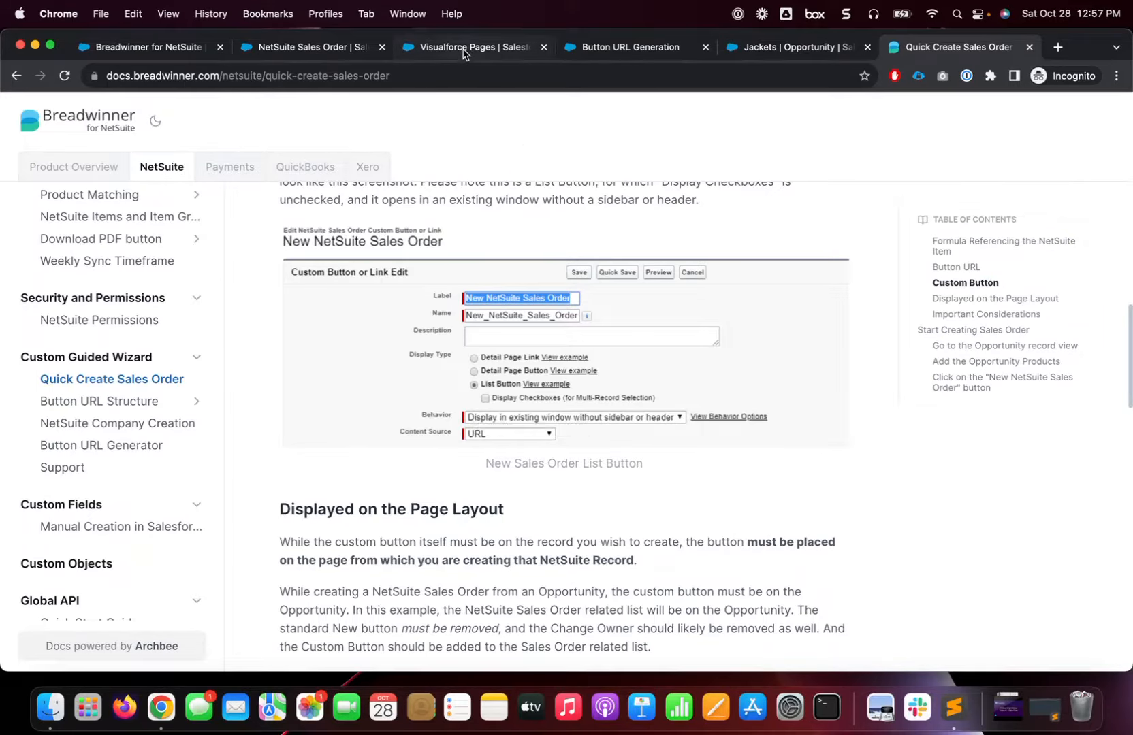
# Close the Button URL Generation and Jackets opportunity pages, and place the NetSuite Sales Order setup page beside the documentation page.
pyautogui.click(642, 55)
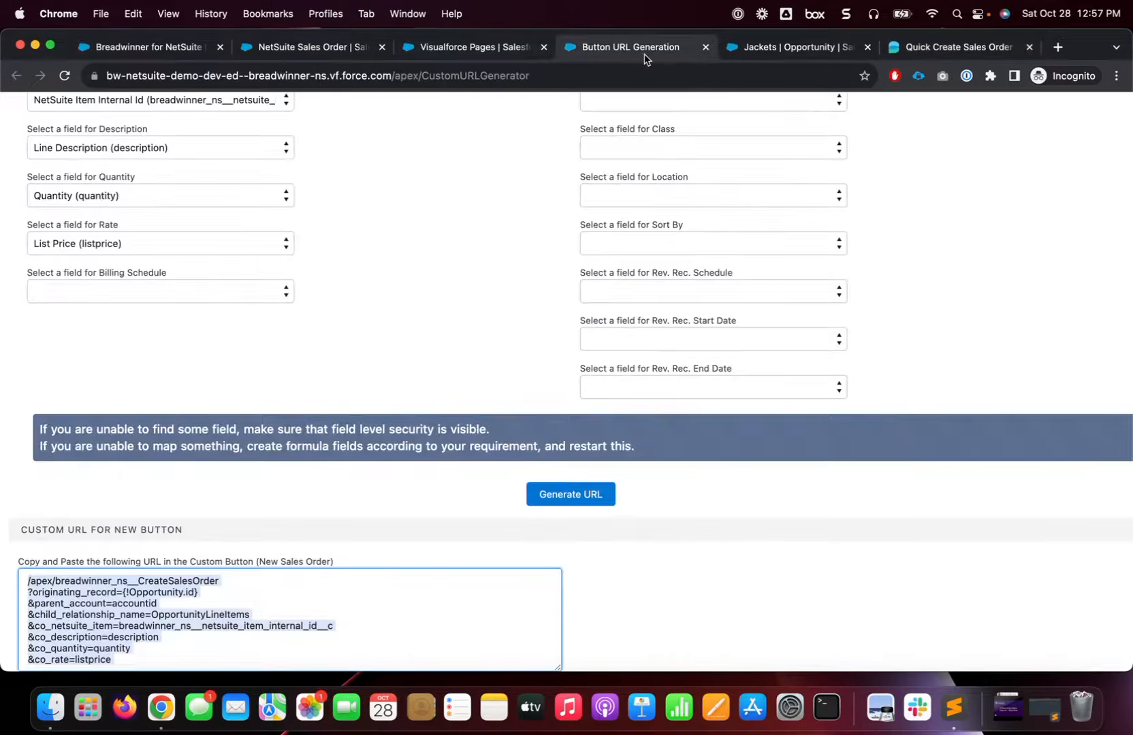
pyautogui.press('super+w')
pyautogui.press('super+w')
pyautogui.click(382, 55)
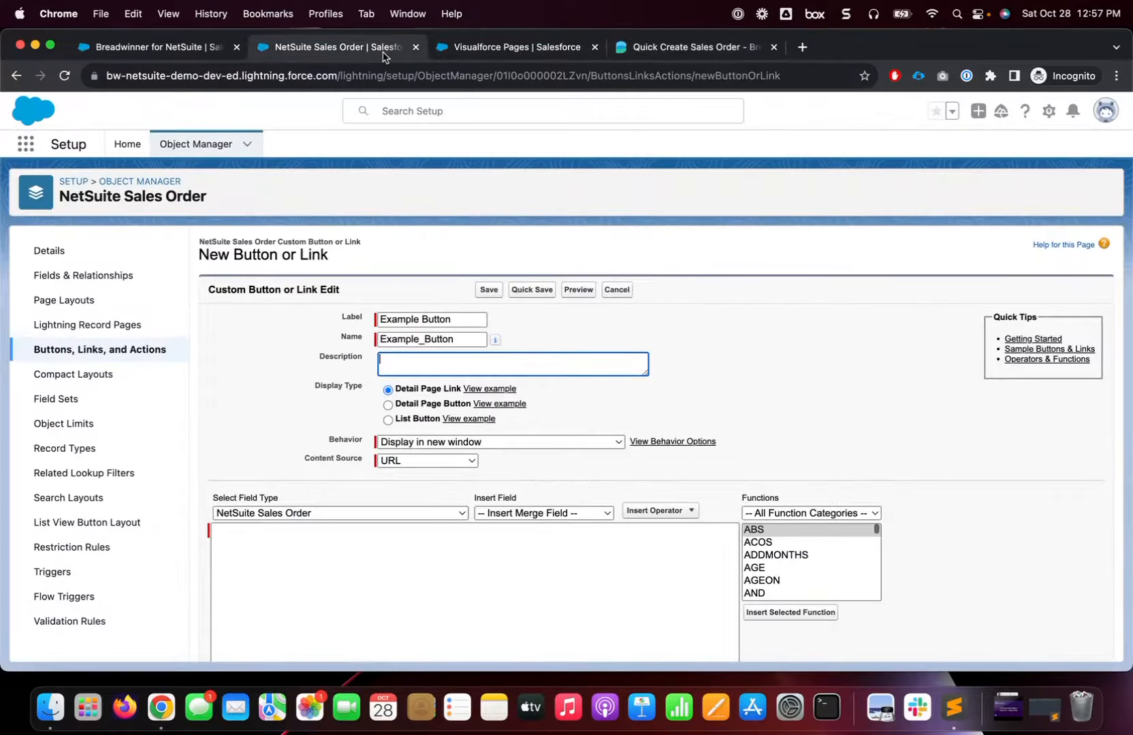
pyautogui.moveTo(375, 55); pyautogui.dragTo(555, 55)
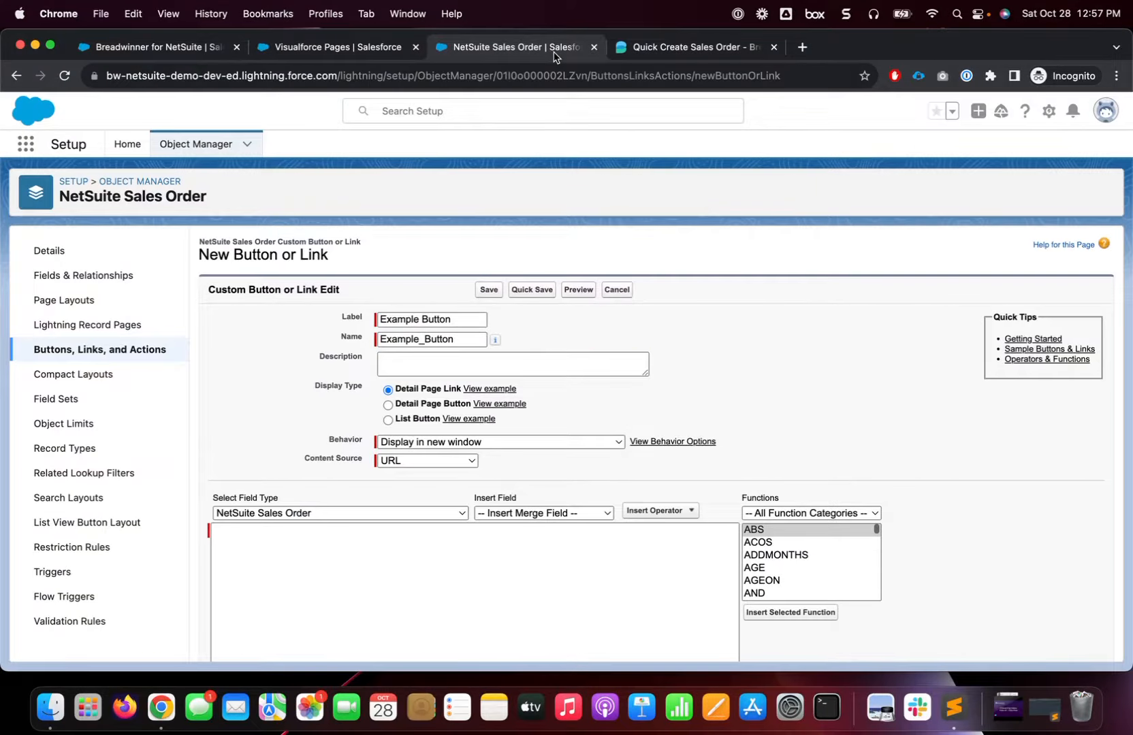
# Make Example Button a List Button with Display Checkboxes (for Multi-Record Selection) turned off, following the documentation.
pyautogui.click(387, 420)
pyautogui.hotkey('ctrl', 'Tab')
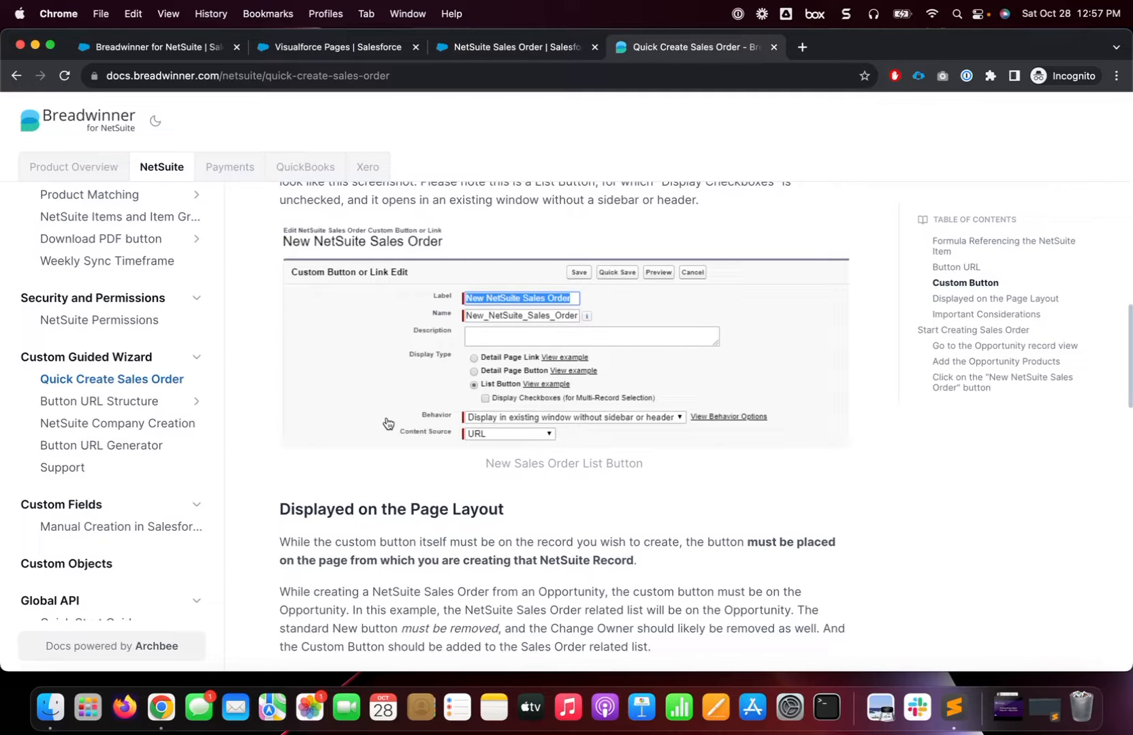
pyautogui.hotkey('ctrl', 'shift', 'Tab')
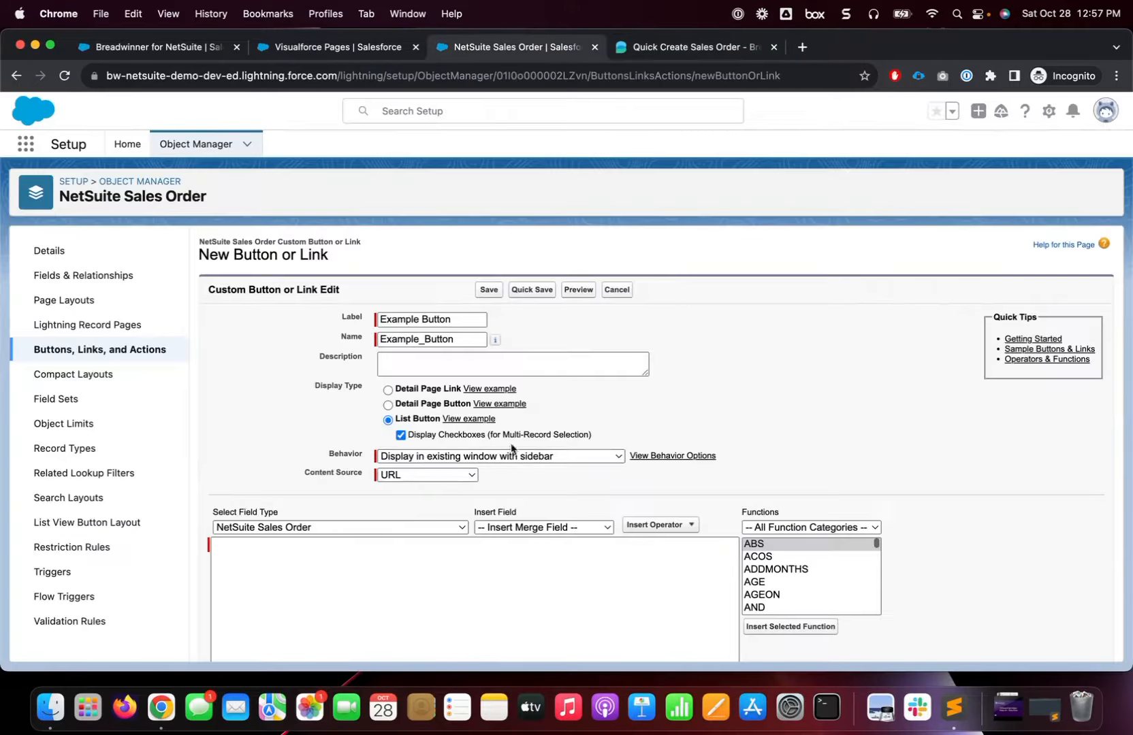
pyautogui.click(400, 434)
# Set the button's behavior to Display in existing window without sidebar or header, and check it against the documentation.
pyautogui.hotkey('ctrl', 'Tab')
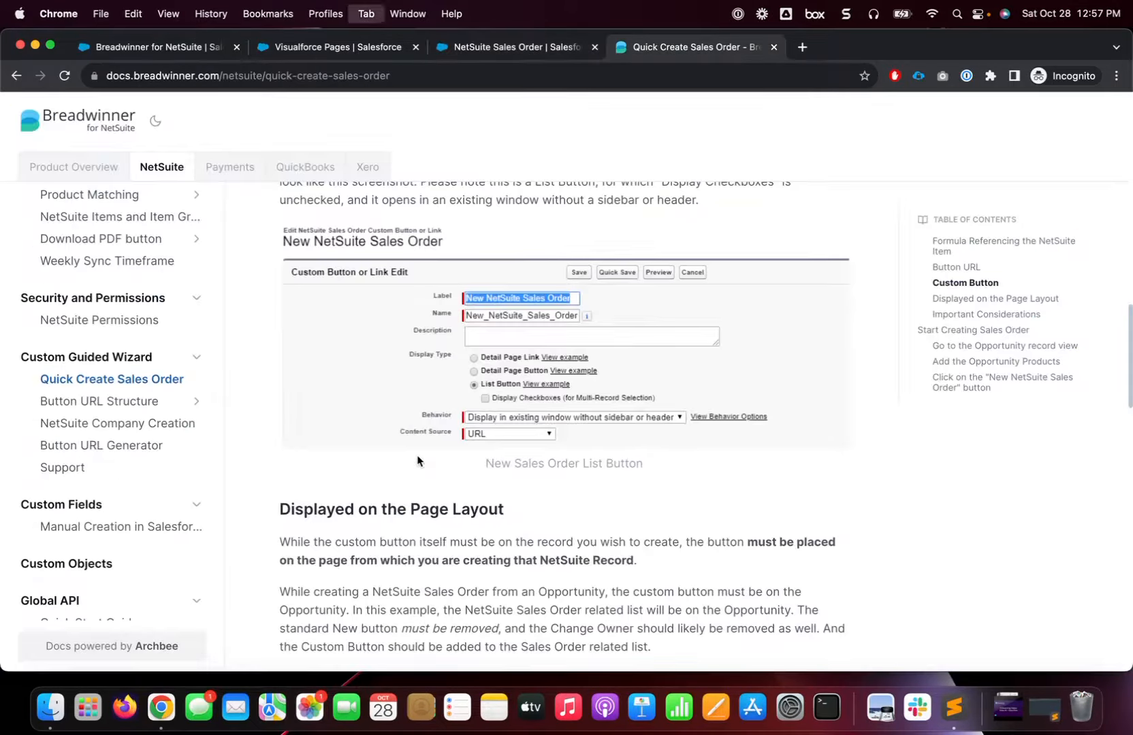
pyautogui.hotkey('ctrl', 'shift', 'Tab')
pyautogui.click(418, 458)
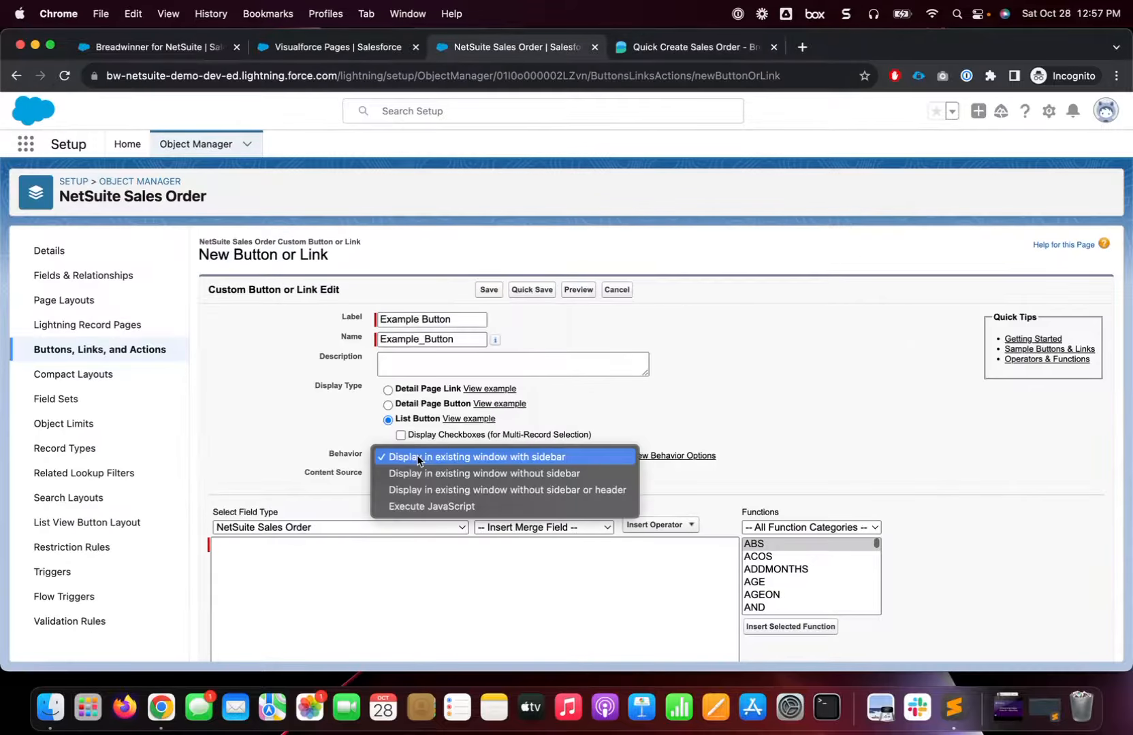
pyautogui.click(429, 489)
pyautogui.hotkey('ctrl', 'Tab')
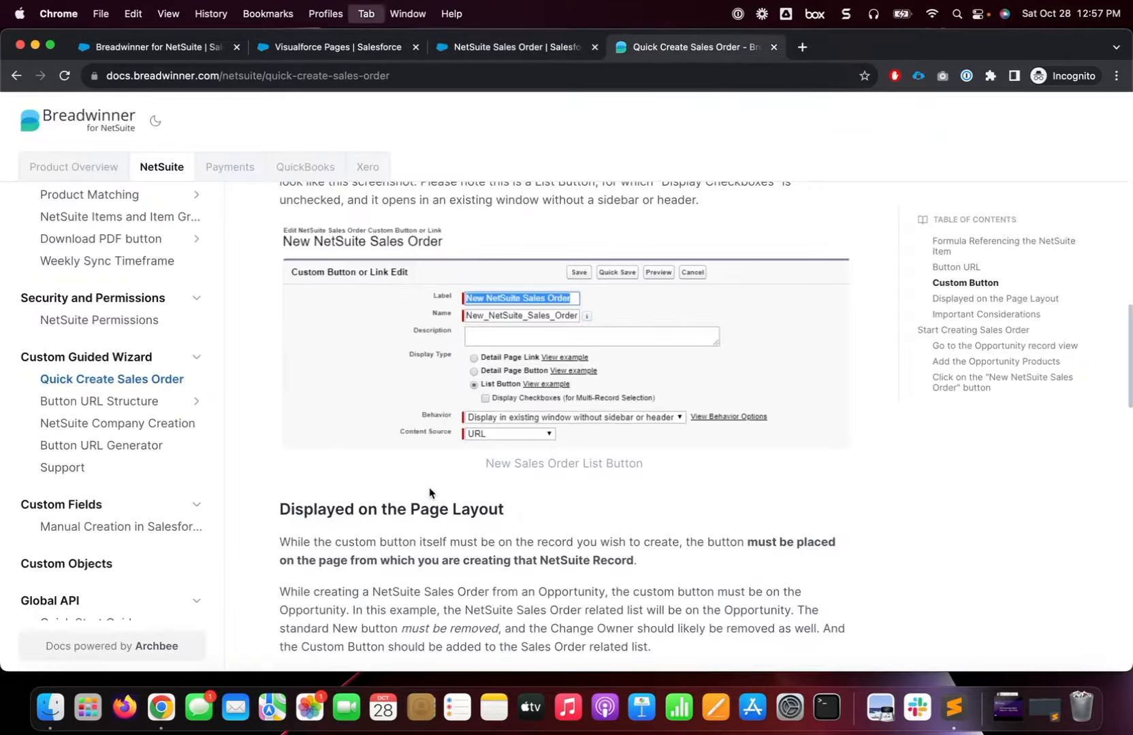
pyautogui.hotkey('ctrl', 'shift', 'Tab')
# Paste the generated /apex/breadwinner_ns__CreateSalesOrder URL with its Opportunity and line item parameters as the button's URL content.
pyautogui.scroll(-5, 436, 518)
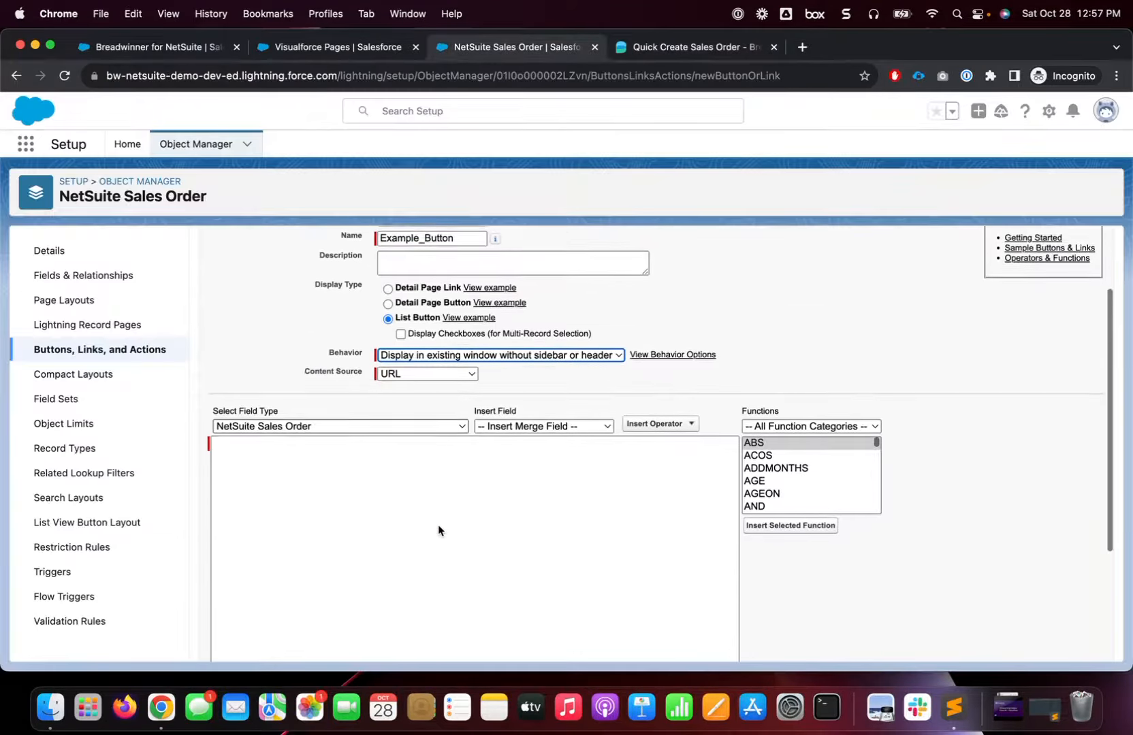
pyautogui.click(380, 488)
pyautogui.write('/apex/breadwinner_ns__CreateSalesOrder ?originating_record={!Opportunity.id} &parent_account=accountid &child_relationship_name=OpportunityLineItems &co_netsuite_item=breadwinner_ns__netsuite_item_internal_id__c &co_description=description &co_quantity=quantity &co_rate=listprice')
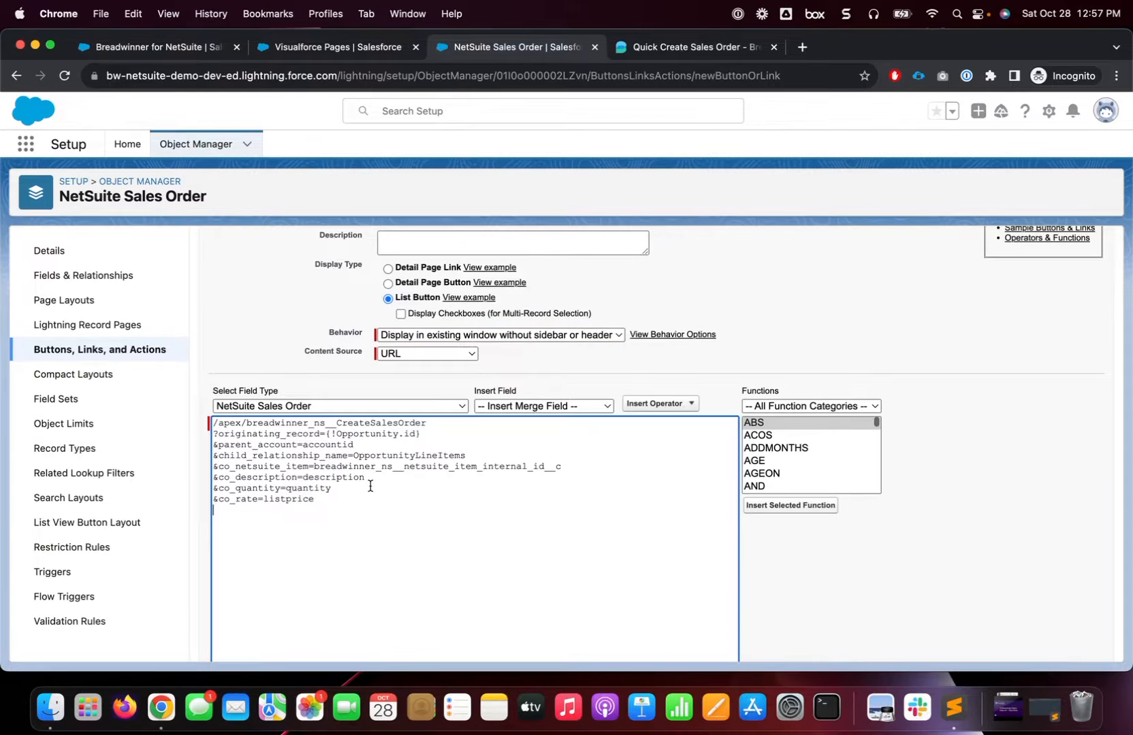
# Copy the &testing=true line from the Button URL example on the documentation's Button URL Structure page.
pyautogui.hotkey('ctrl', 'Tab')
pyautogui.scroll(-10, 381, 517)
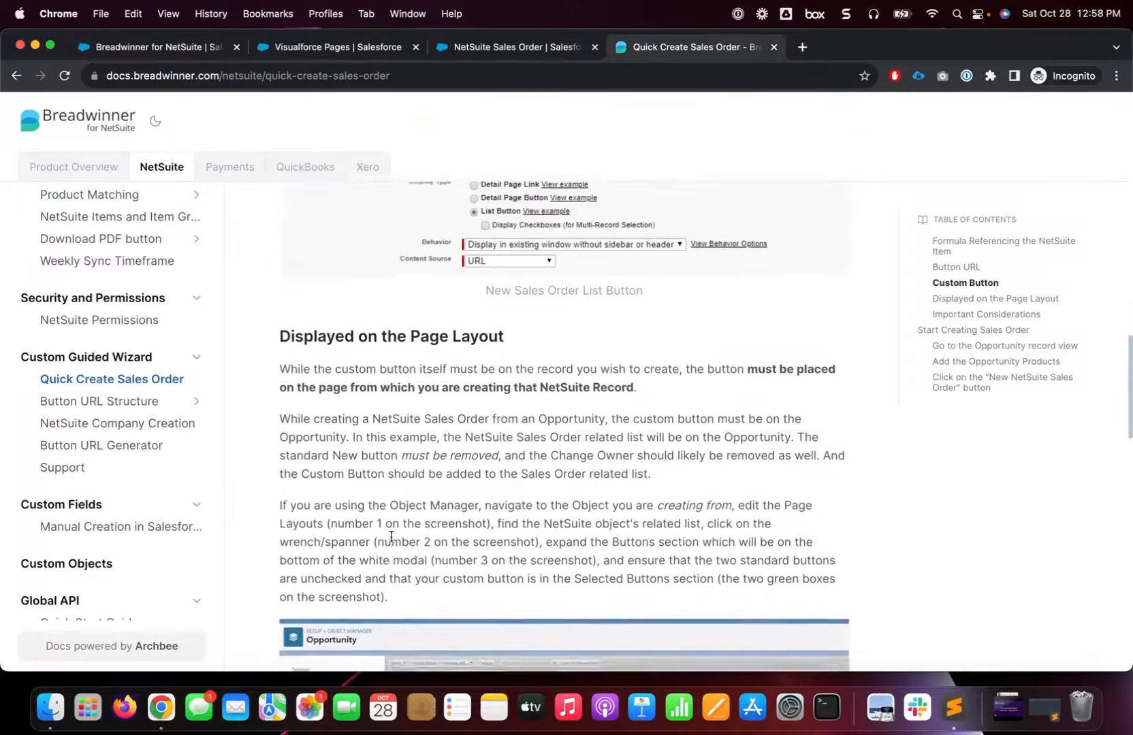
pyautogui.scroll(-10, 391, 542)
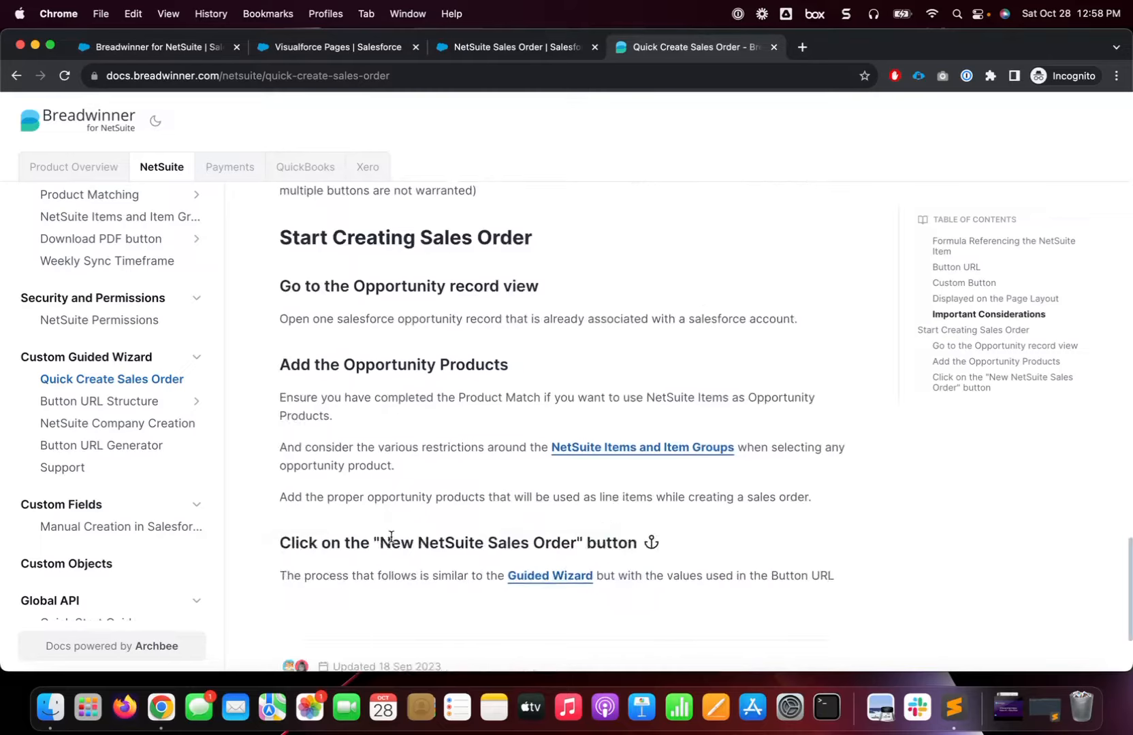
pyautogui.scroll(15, 393, 543)
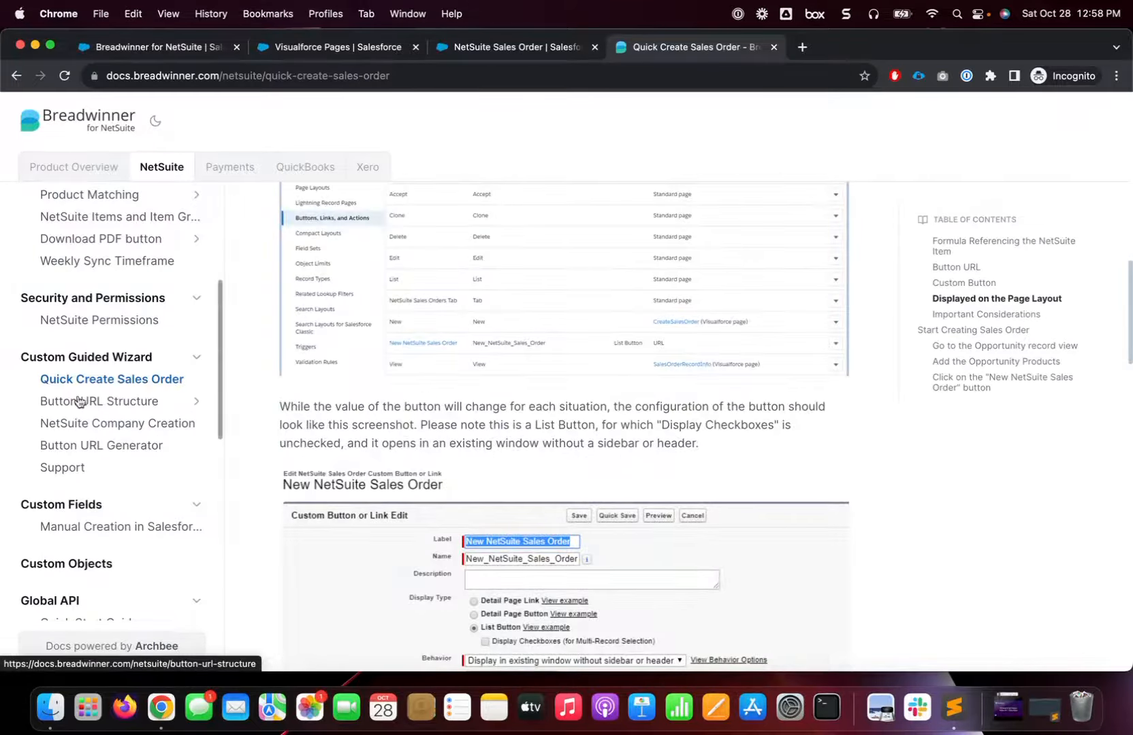
pyautogui.click(87, 402)
pyautogui.scroll(-8, 355, 467)
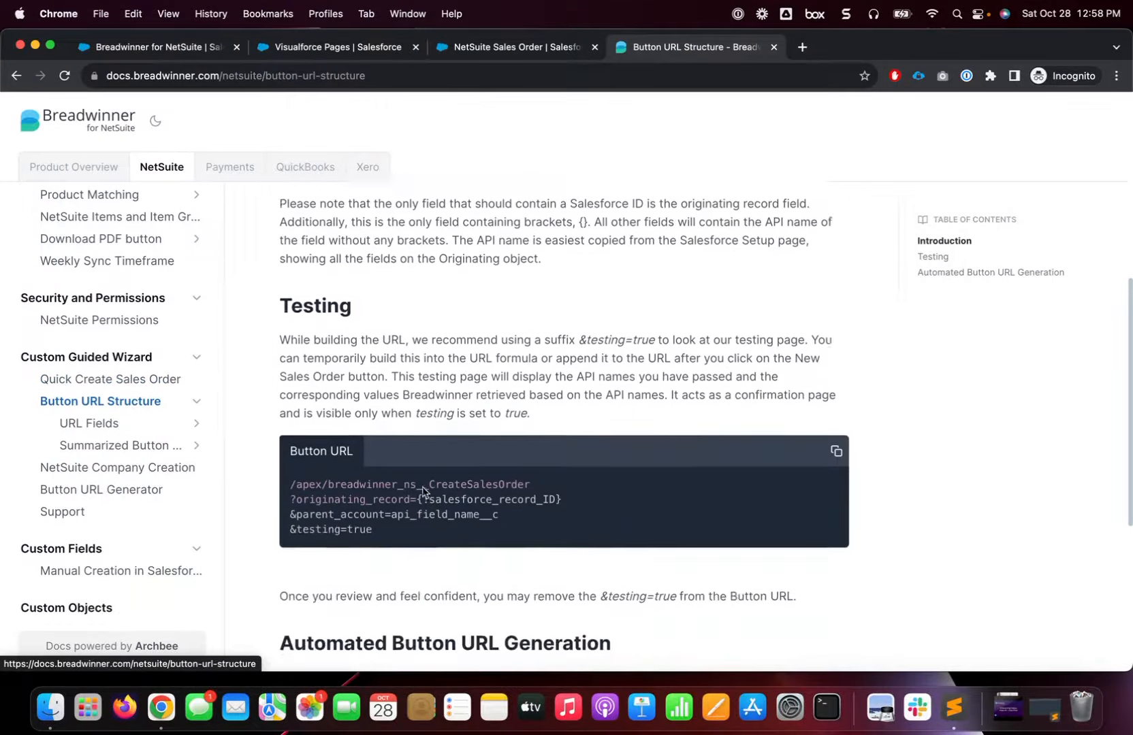
pyautogui.moveTo(394, 484); pyautogui.dragTo(285, 484)
pyautogui.press('super+c')
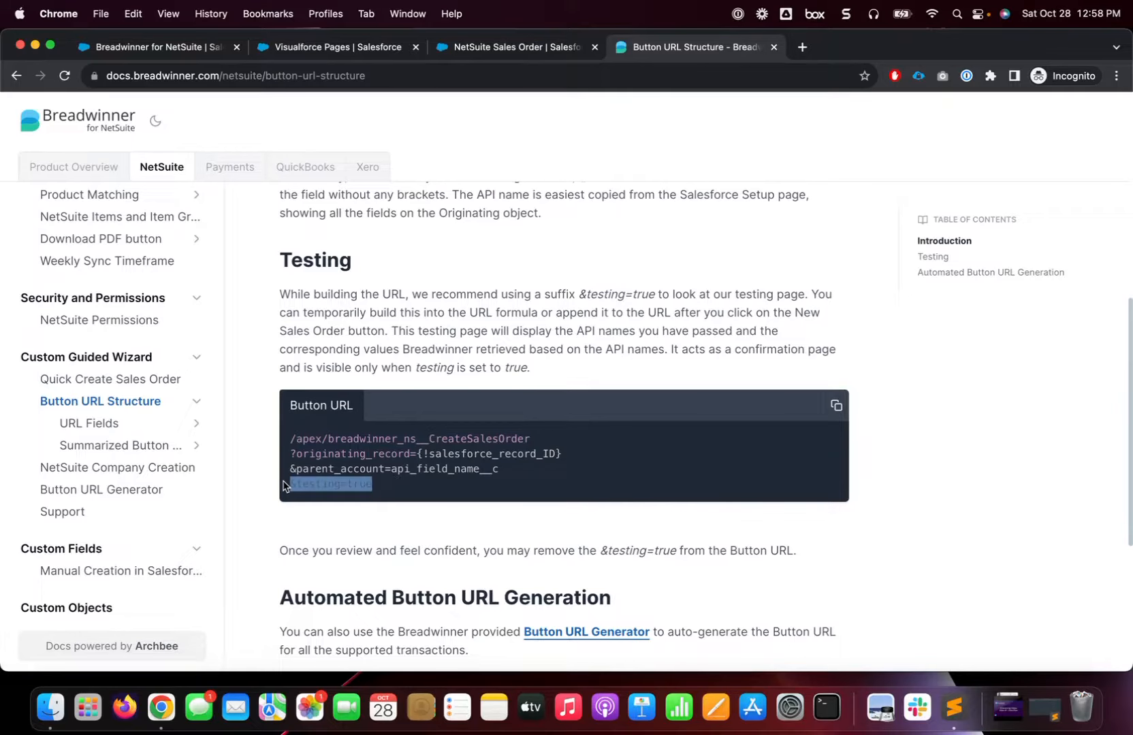
# Append &testing=true to the end of Example Button's URL content and save the button, acknowledging the notice.
pyautogui.press('super+alt+Left')
pyautogui.press('super+v')
pyautogui.scroll(-5, 451, 552)
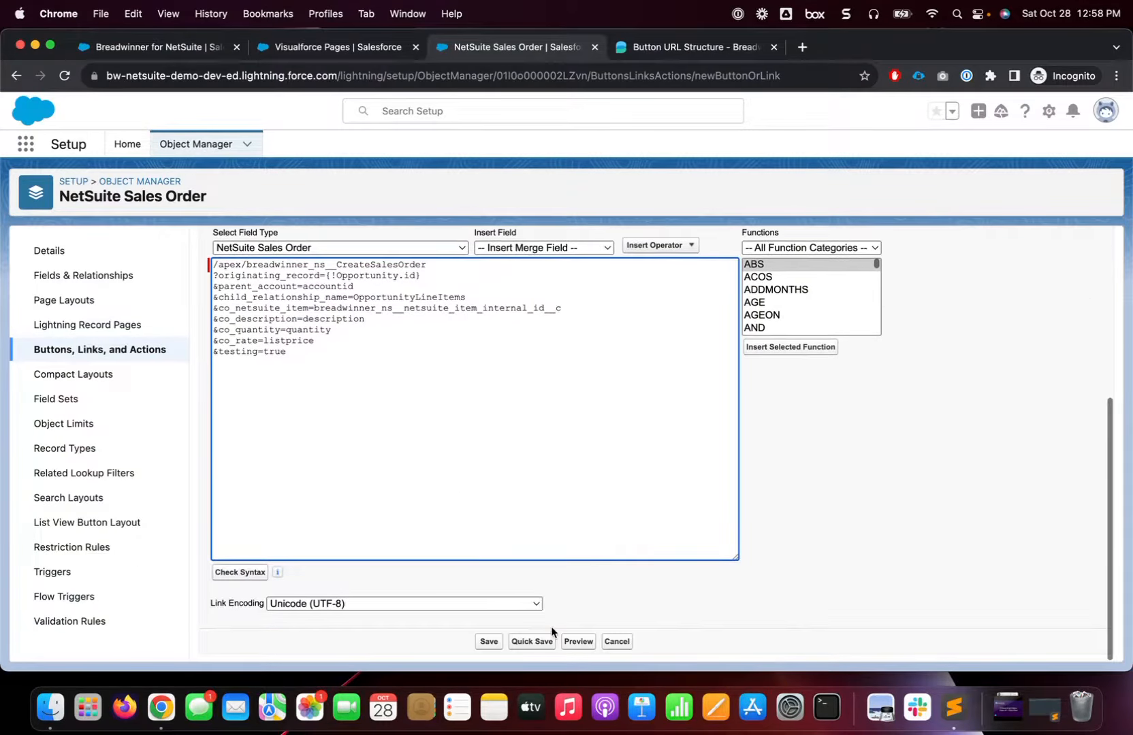
pyautogui.click(490, 643)
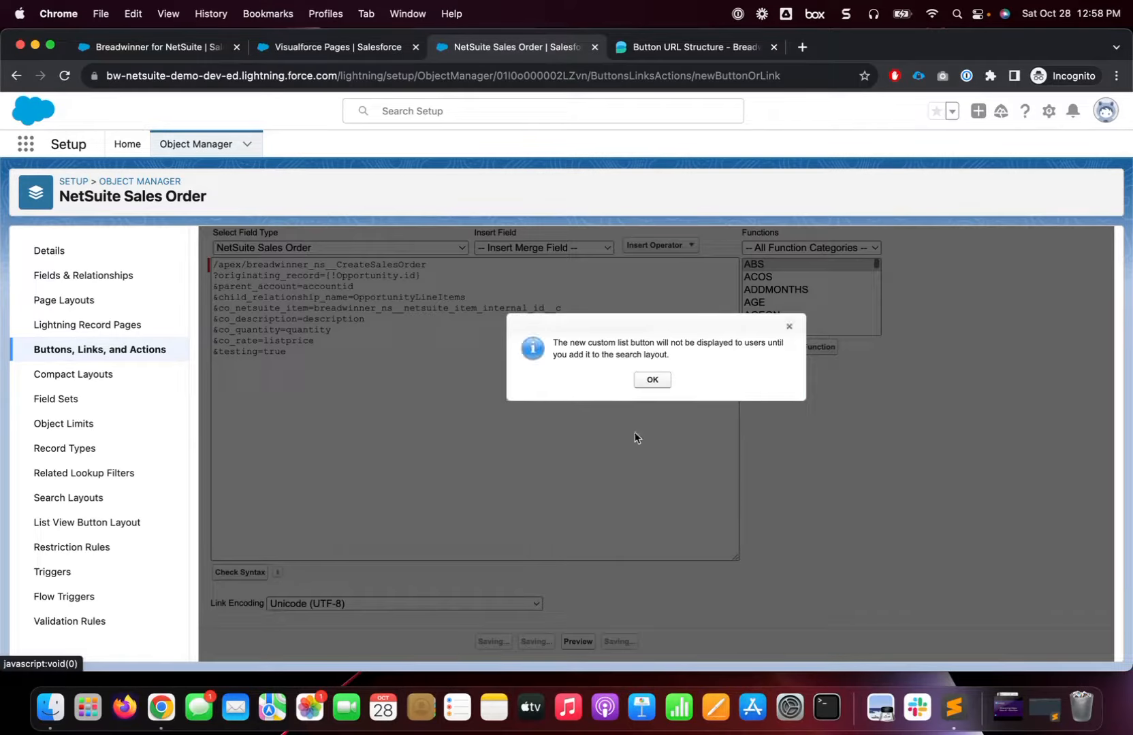
pyautogui.click(652, 380)
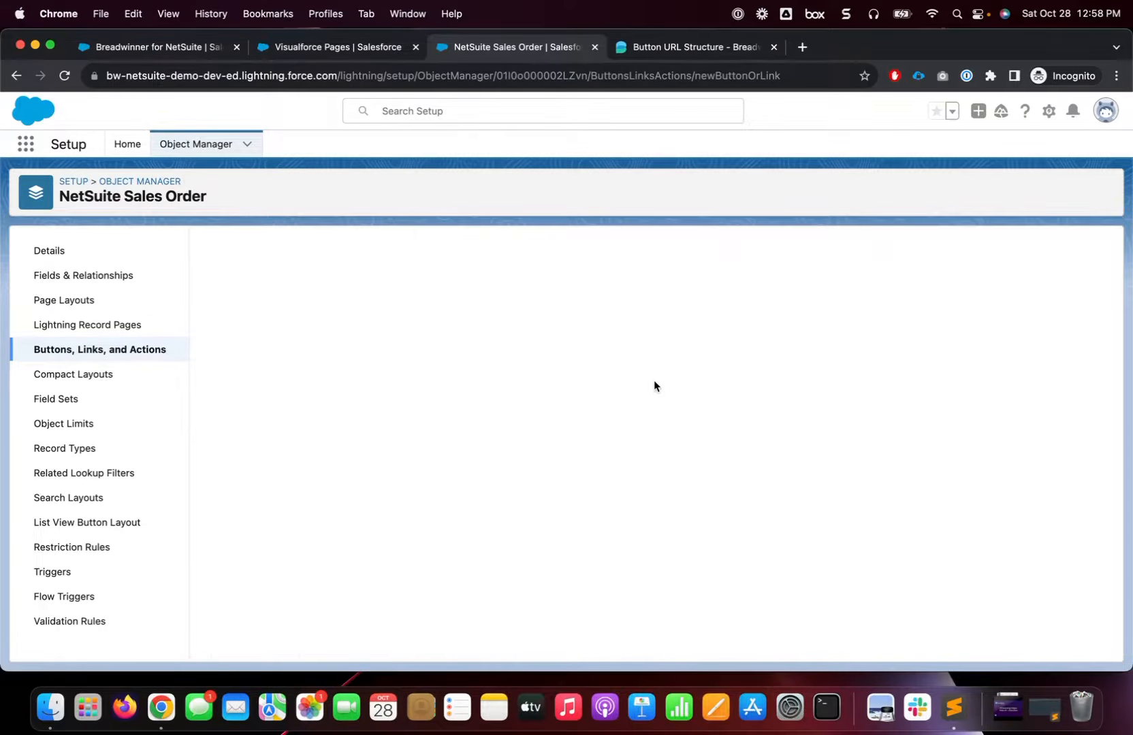
# Open the Opportunity Layout page layout of the Opportunity object in a separate Object Manager page.
pyautogui.keyDown('super'); pyautogui.click(222, 147); pyautogui.keyUp('super')
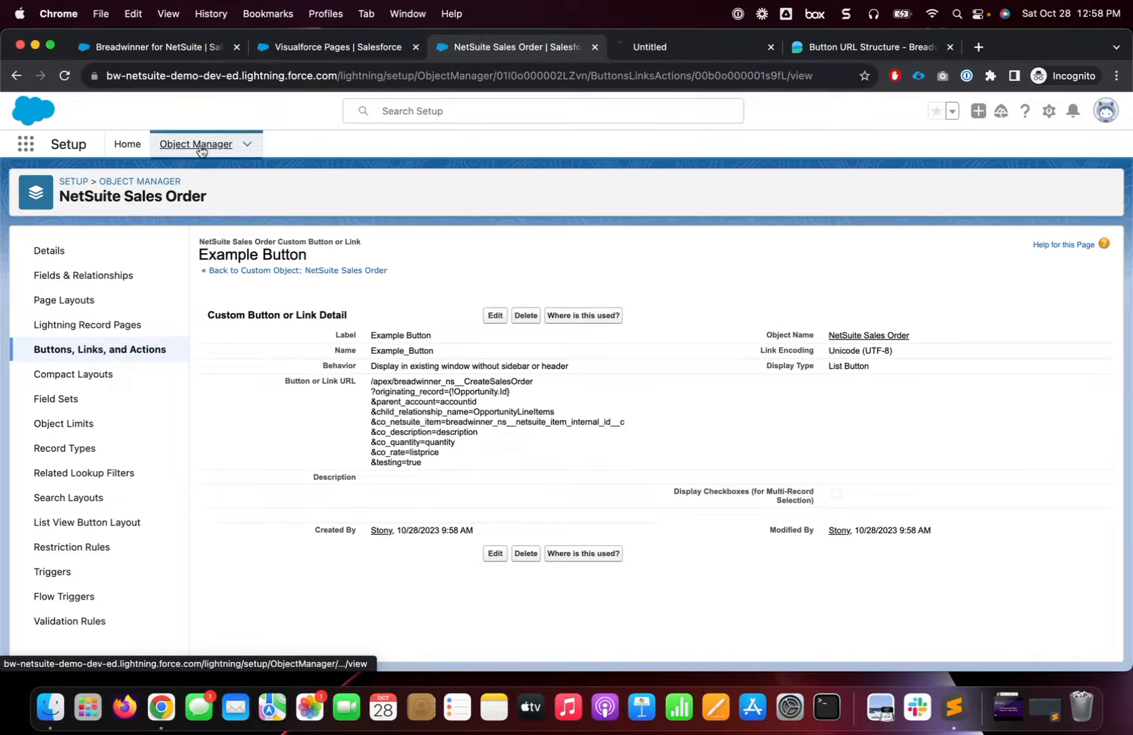
pyautogui.click(705, 49)
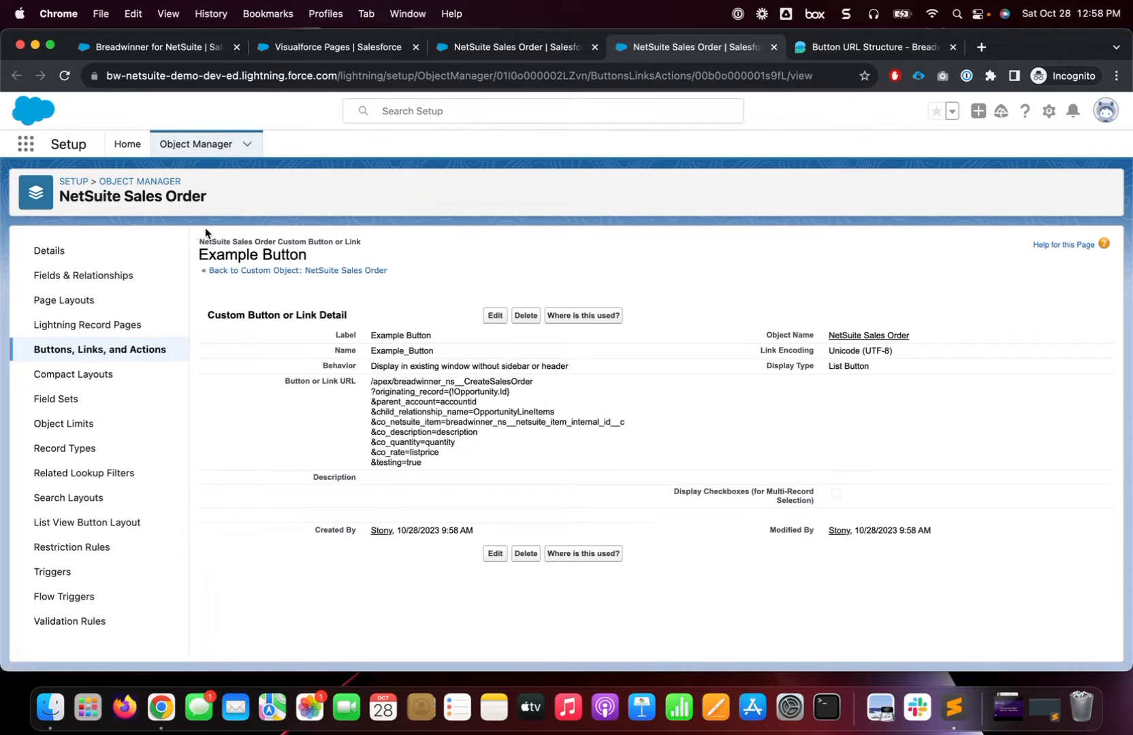
pyautogui.click(194, 144)
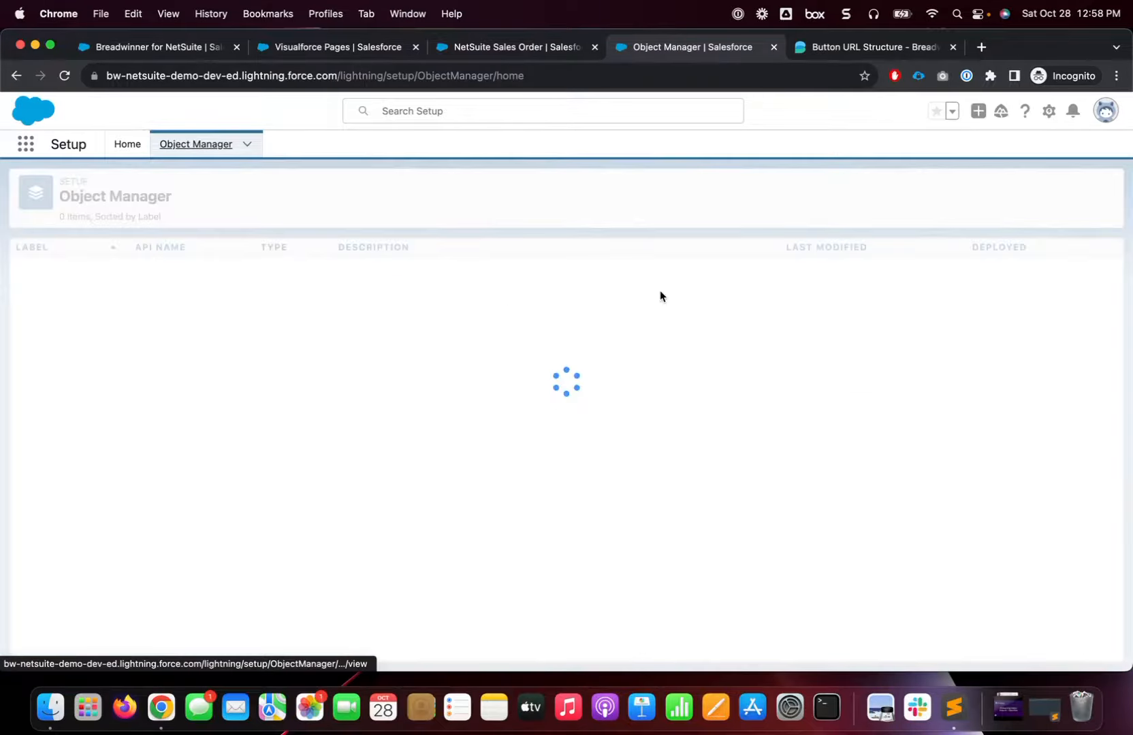
pyautogui.click(844, 187)
pyautogui.write('opp')
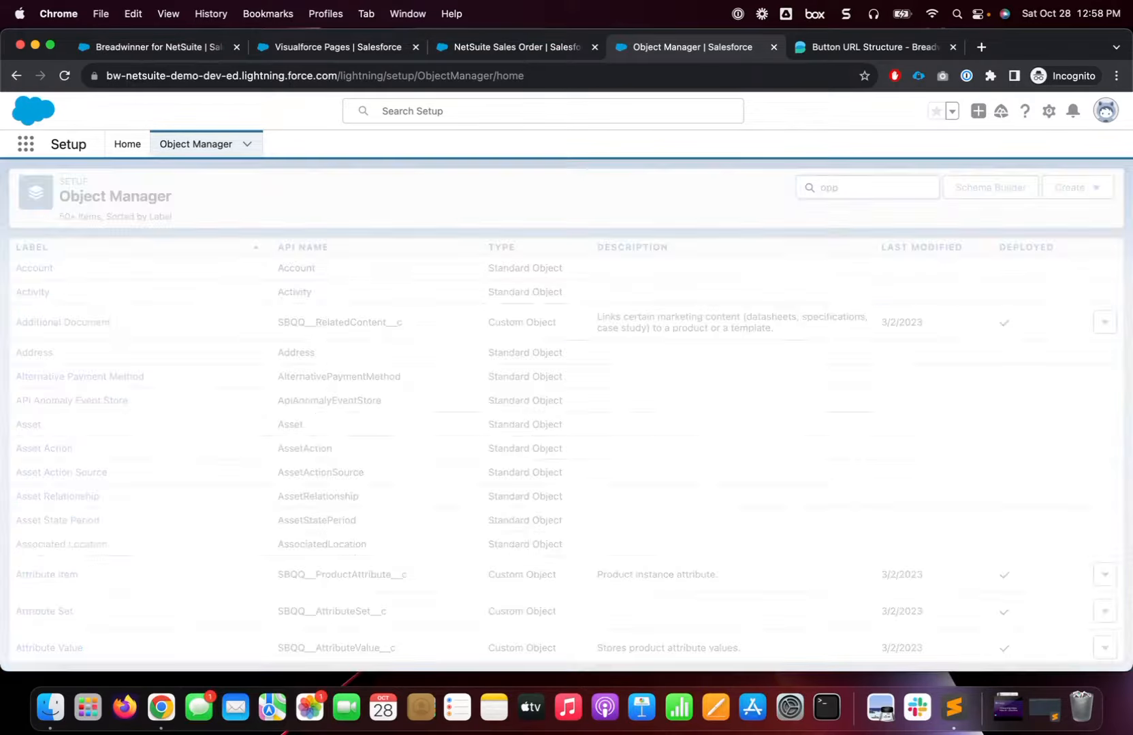
pyautogui.click(43, 267)
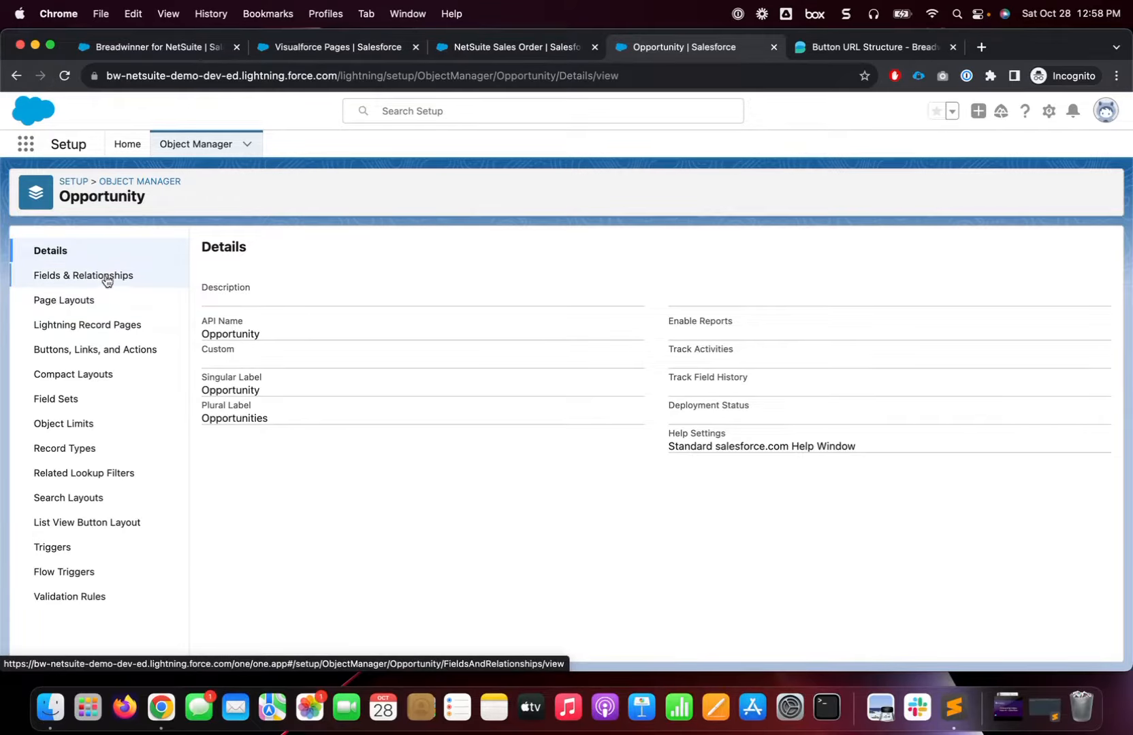
pyautogui.click(76, 305)
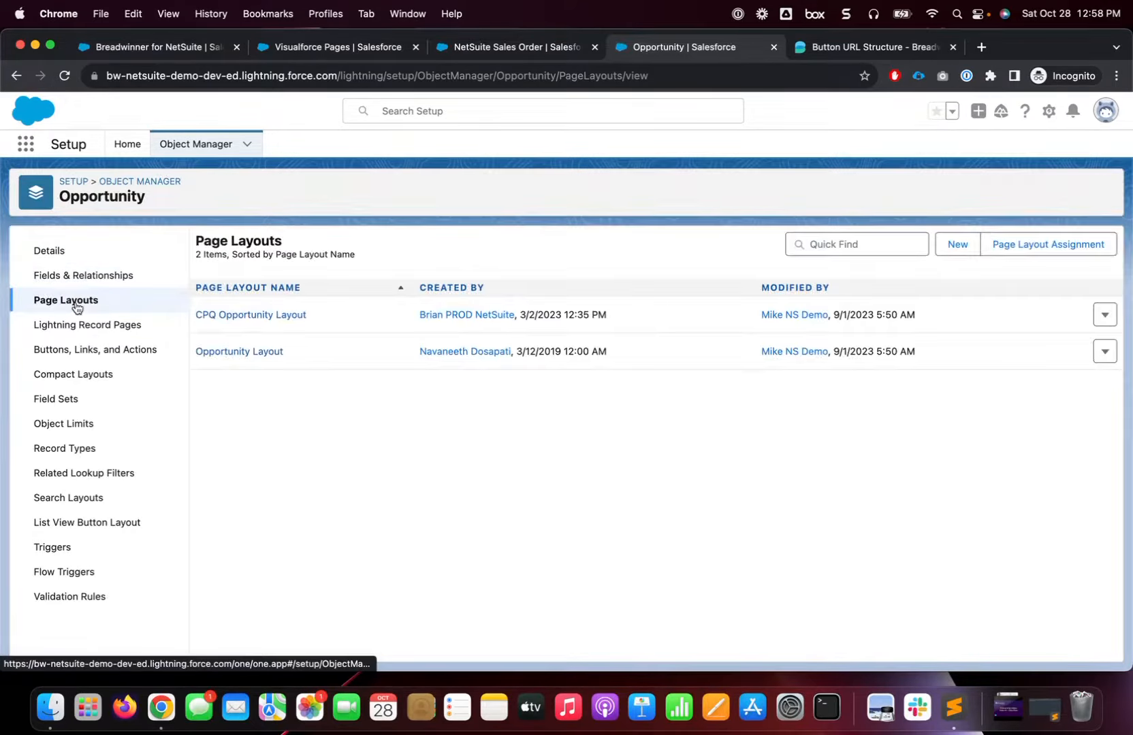
pyautogui.click(251, 352)
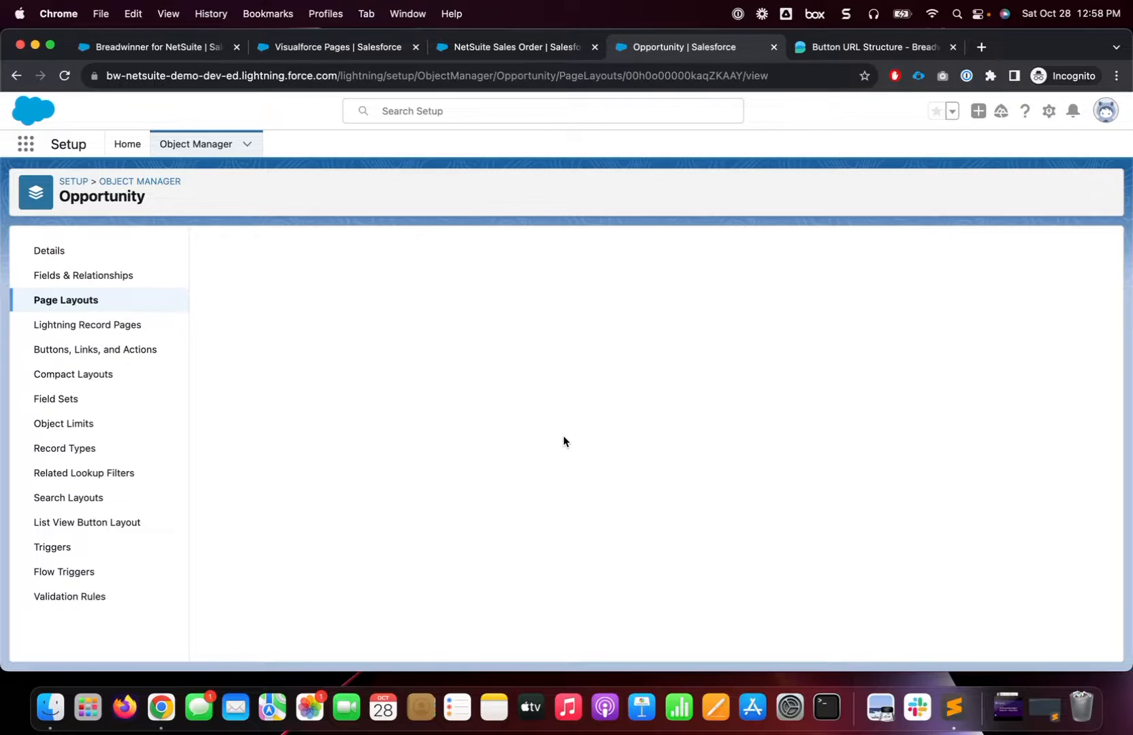
# Add Example Button to the selected custom buttons of the NetSuite Sales Orders related list and save the layout.
pyautogui.scroll(-10, 563, 441)
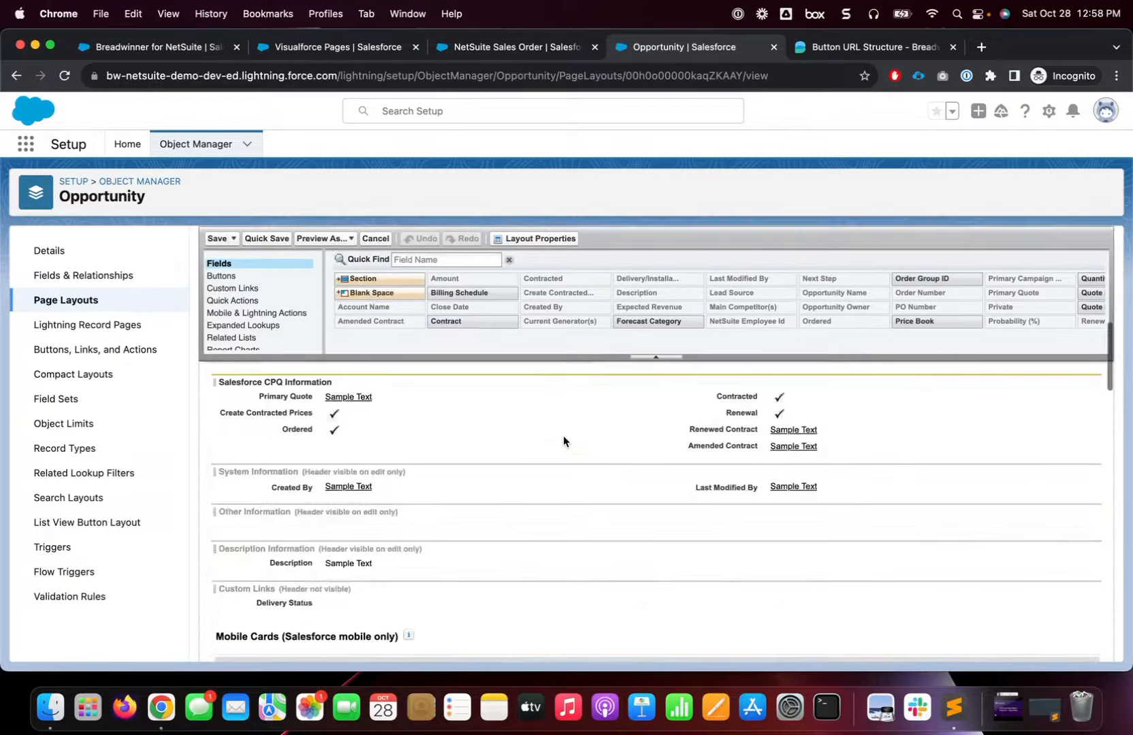
pyautogui.scroll(-10, 563, 441)
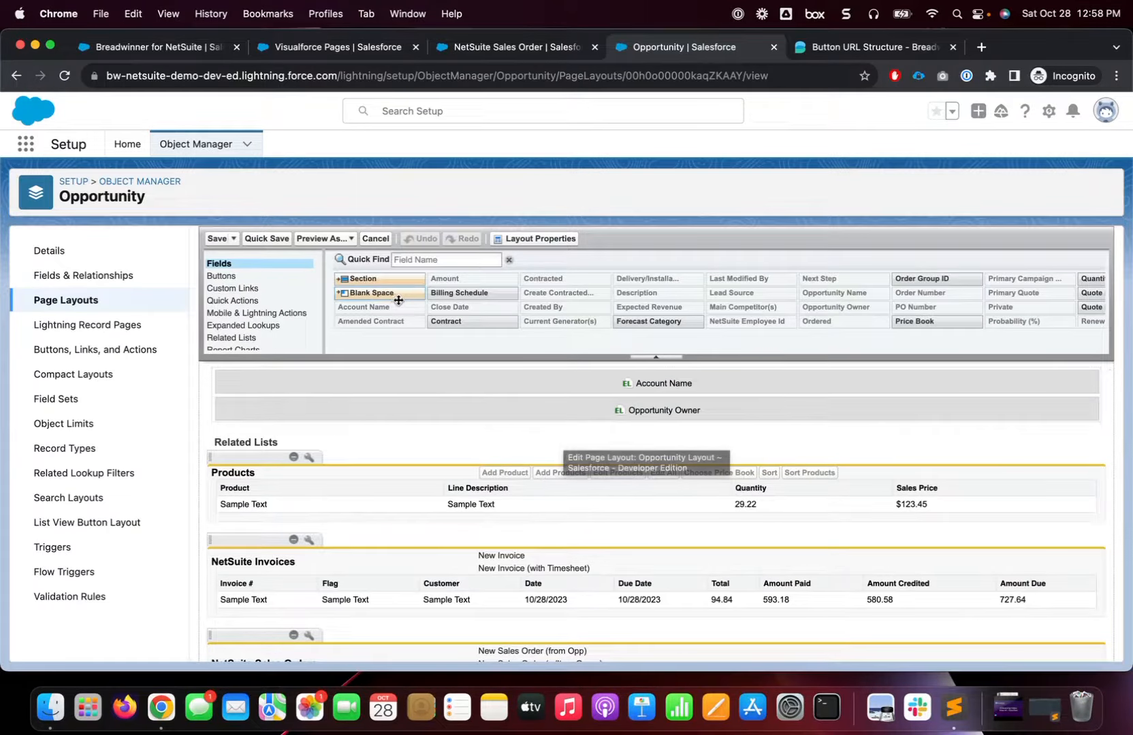
pyautogui.scroll(-4, 527, 432)
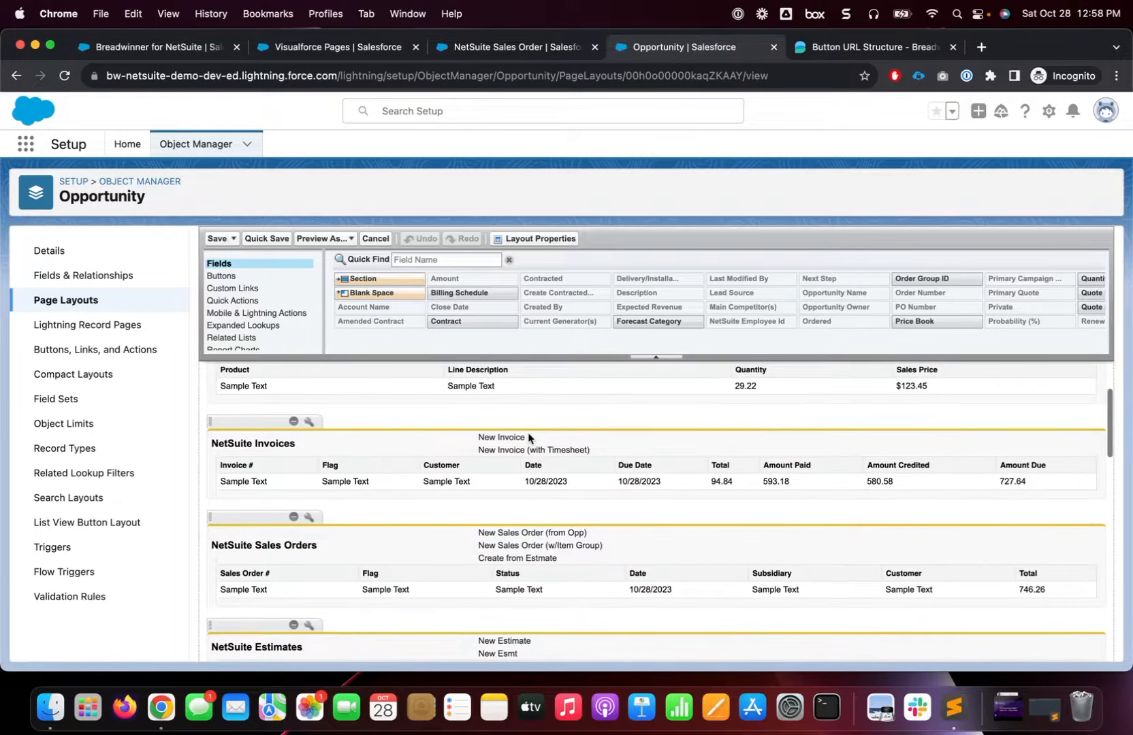
pyautogui.click(310, 517)
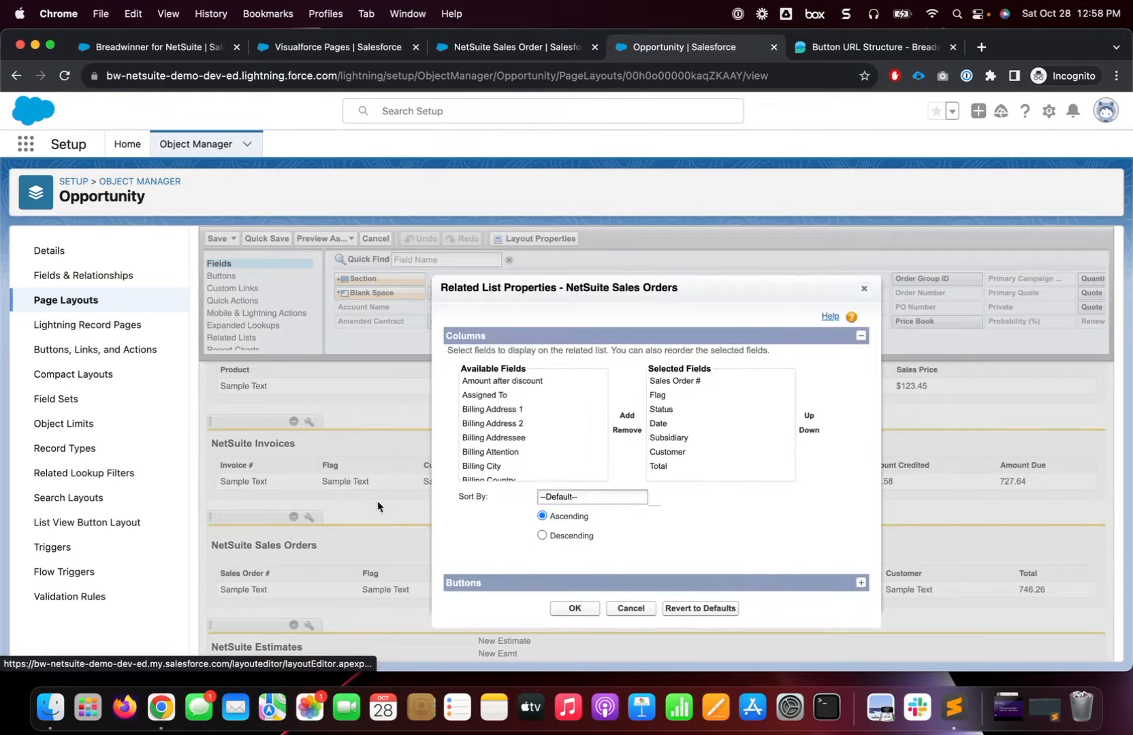
pyautogui.click(480, 585)
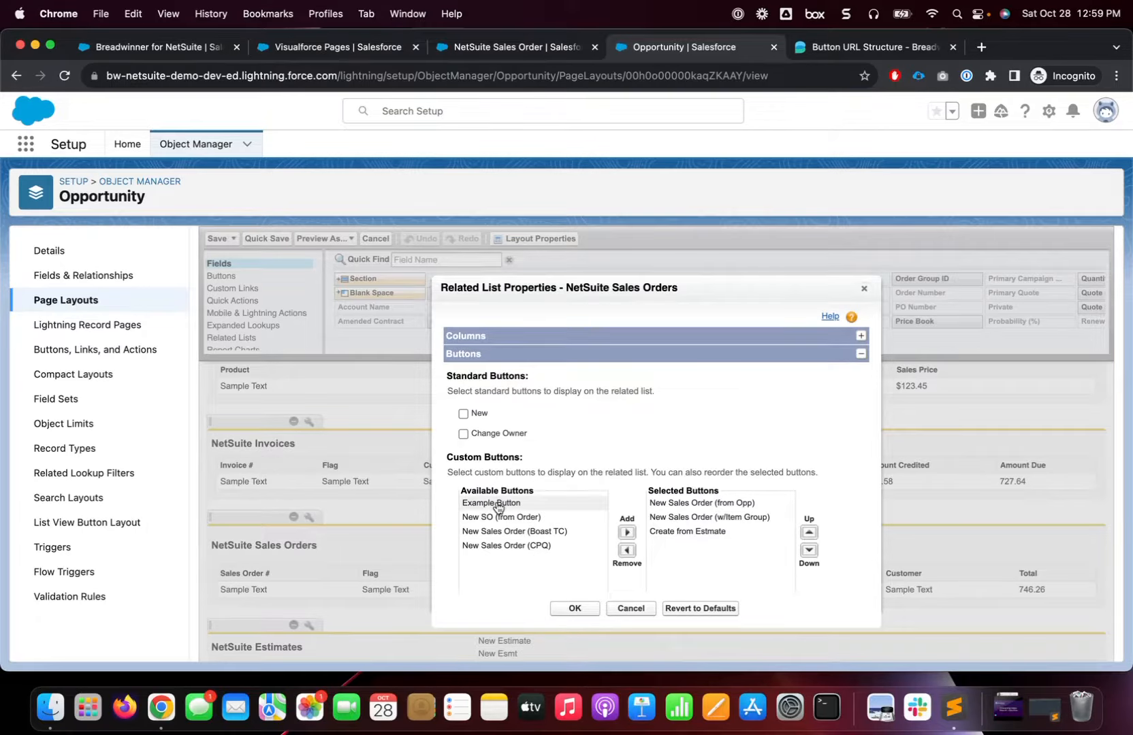
pyautogui.click(521, 508)
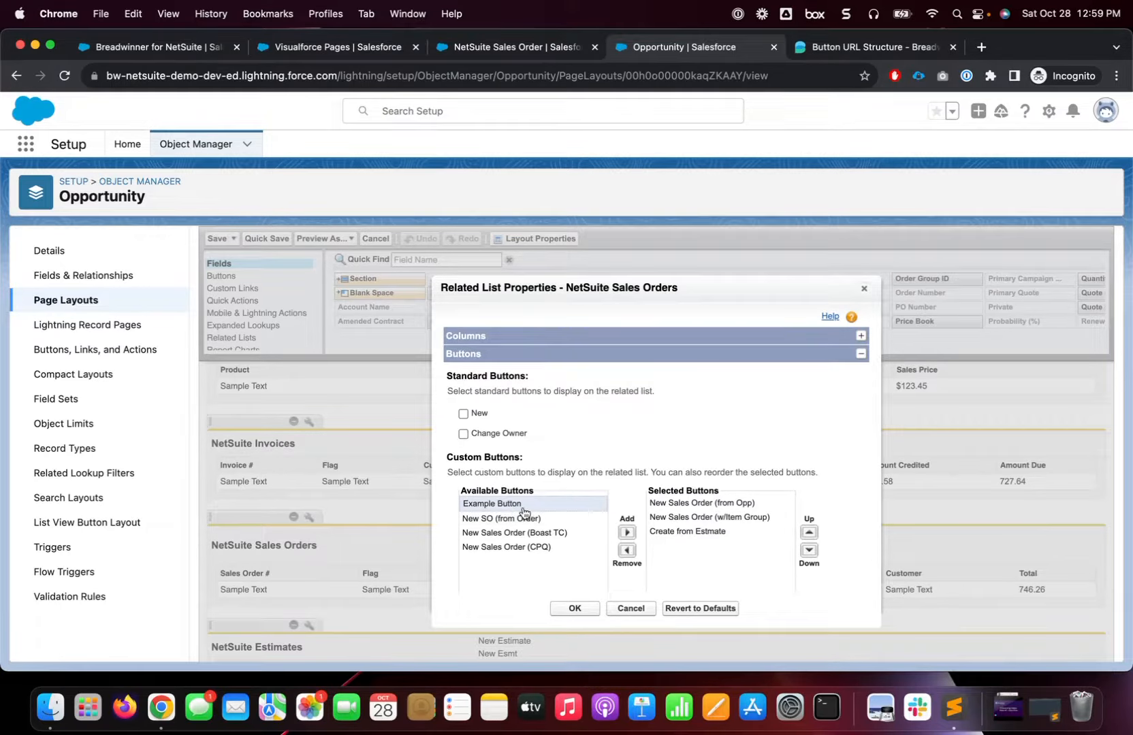
pyautogui.click(627, 533)
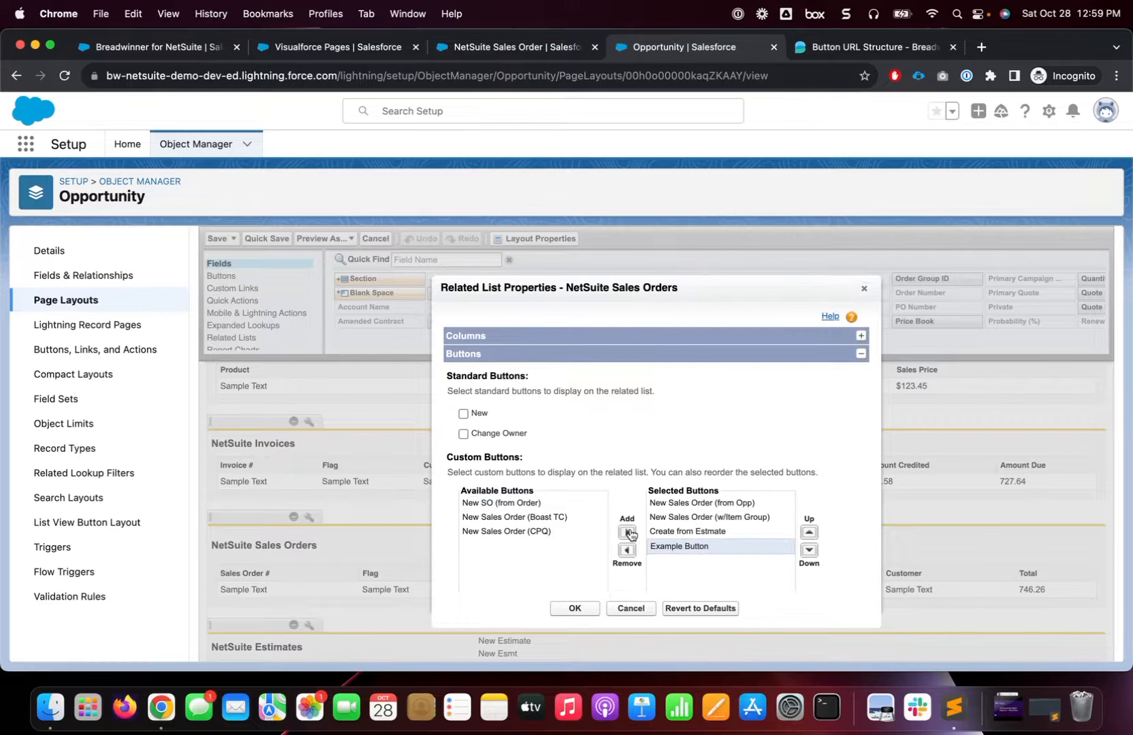
pyautogui.click(577, 610)
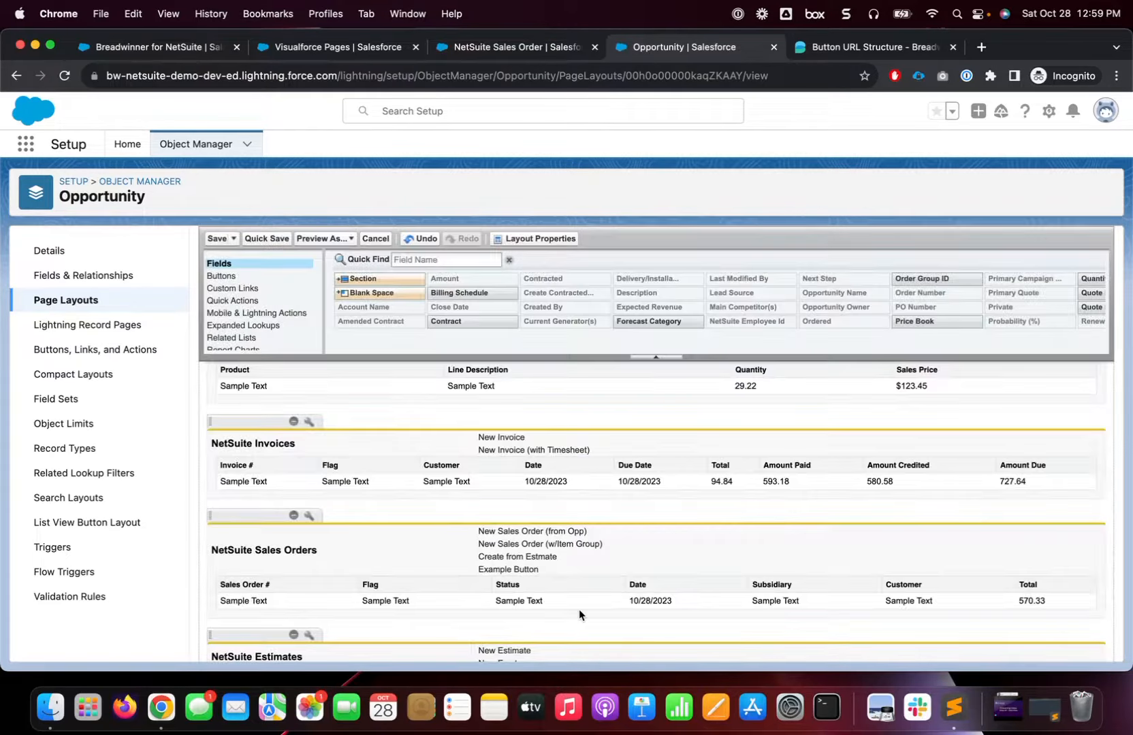
pyautogui.click(215, 238)
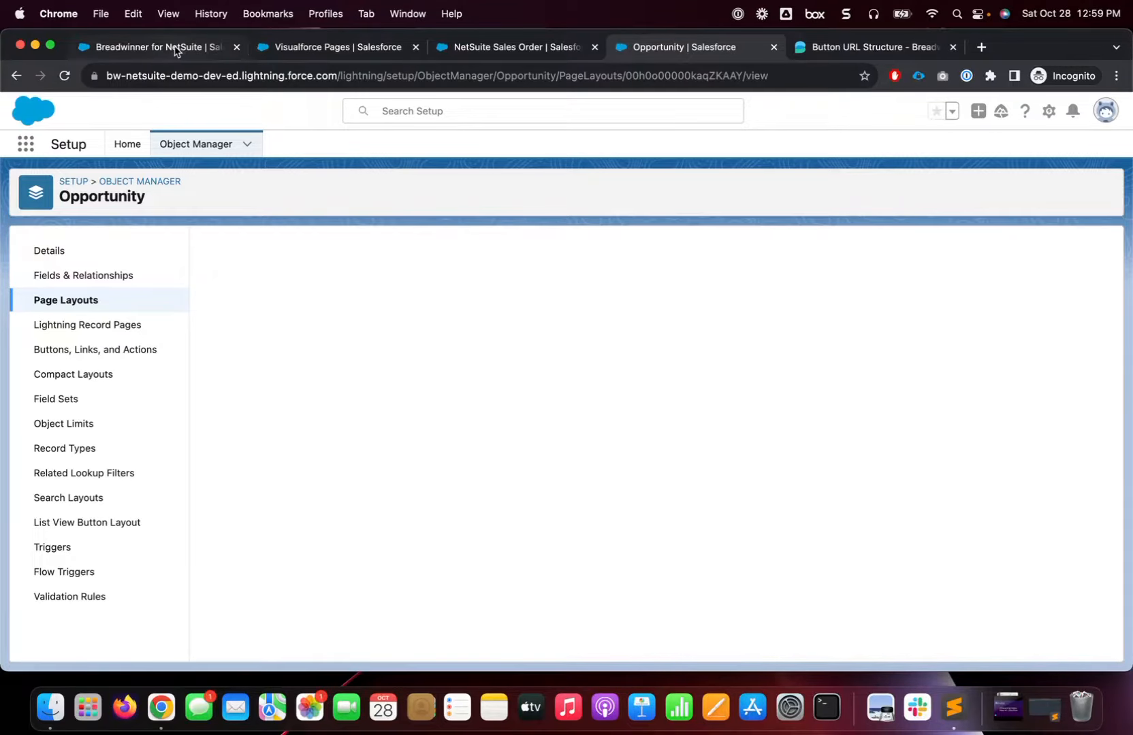
# Open the Jackets opportunity belonging to Example Customer from the recently viewed opportunities in Breadwinner for NetSuite.
pyautogui.click(181, 47)
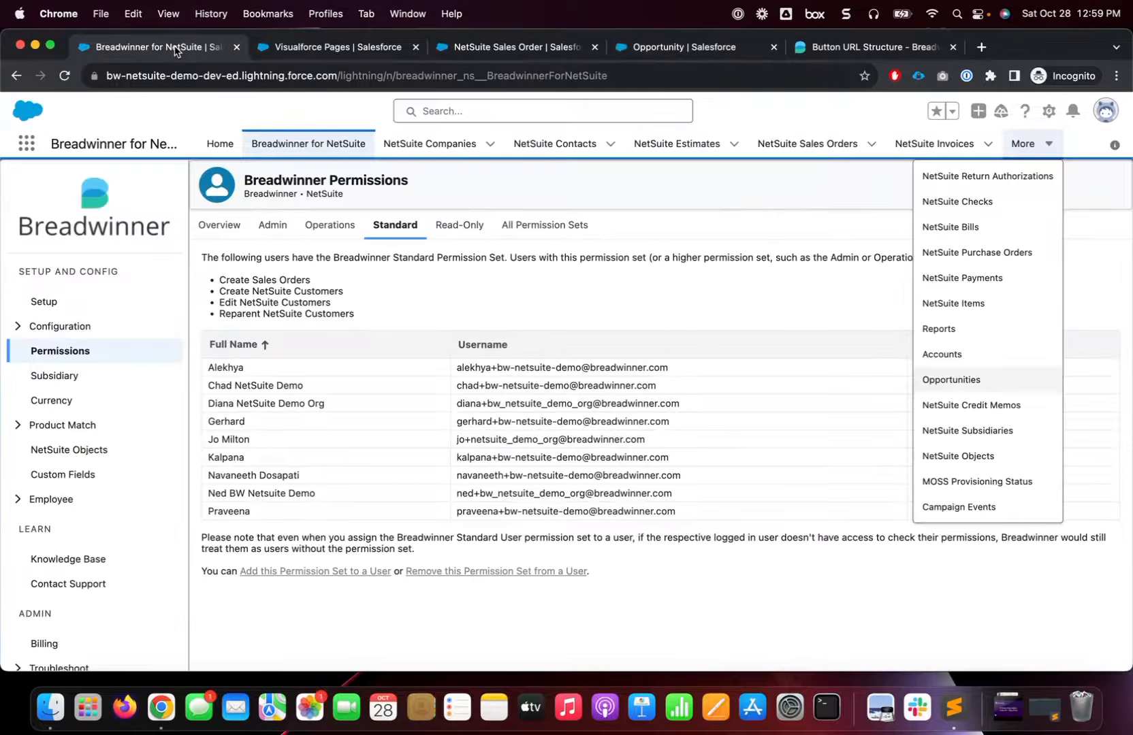
pyautogui.click(970, 380)
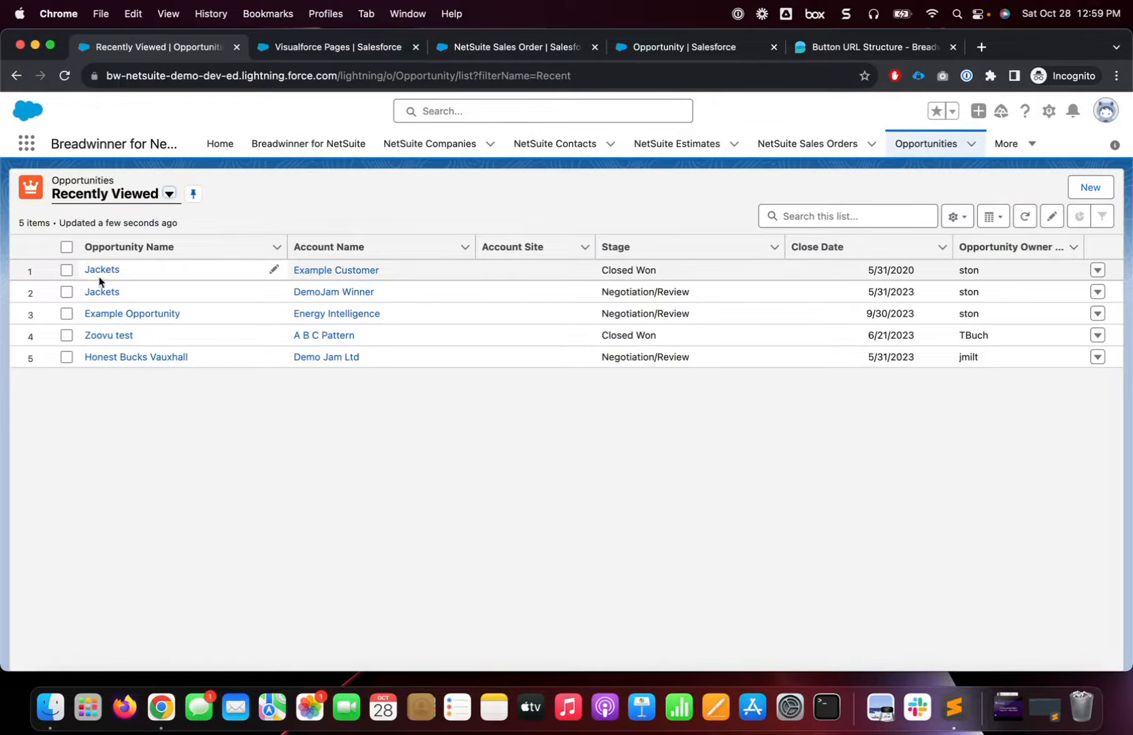
pyautogui.click(103, 273)
pyautogui.moveTo(103, 274)
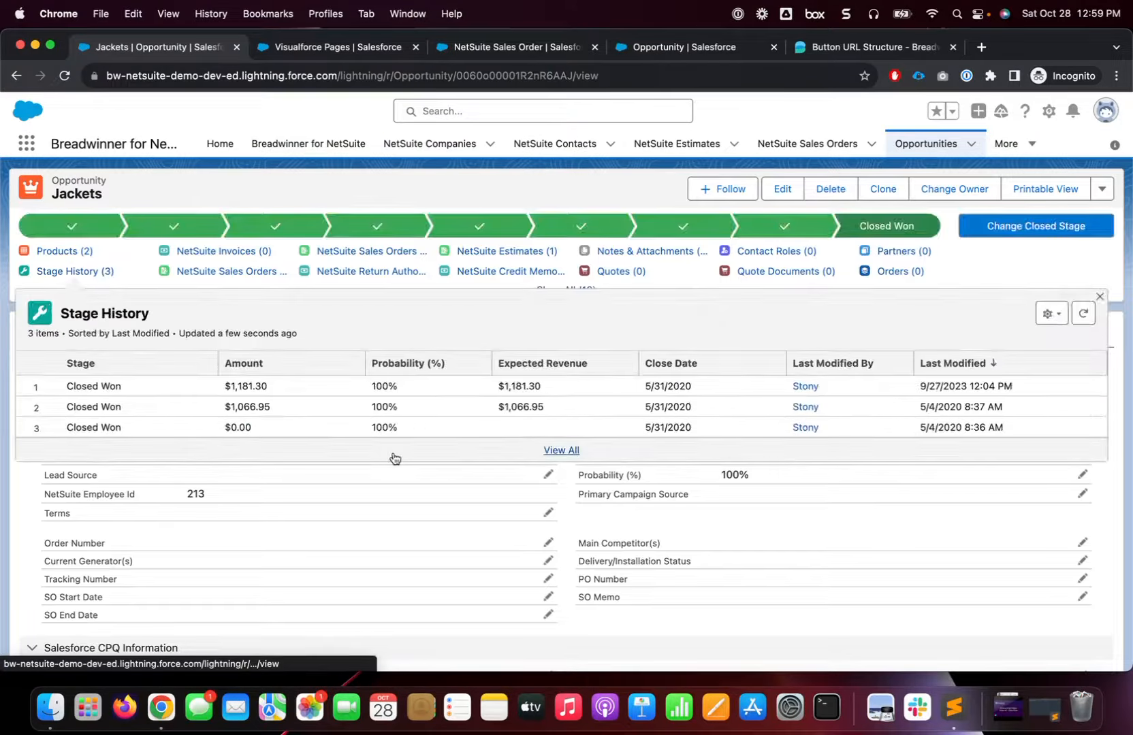
# Run Example Button from the NetSuite Sales Orders related list of the Jackets opportunity.
pyautogui.scroll(-10, 480, 545)
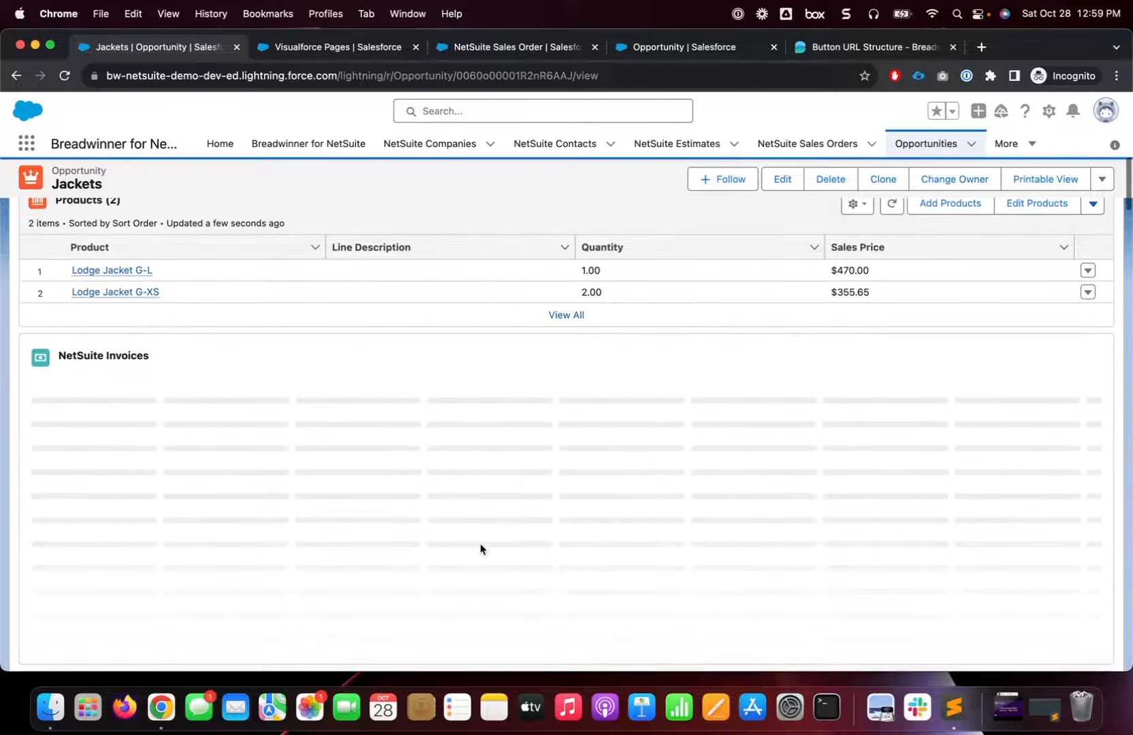
pyautogui.scroll(-10, 480, 549)
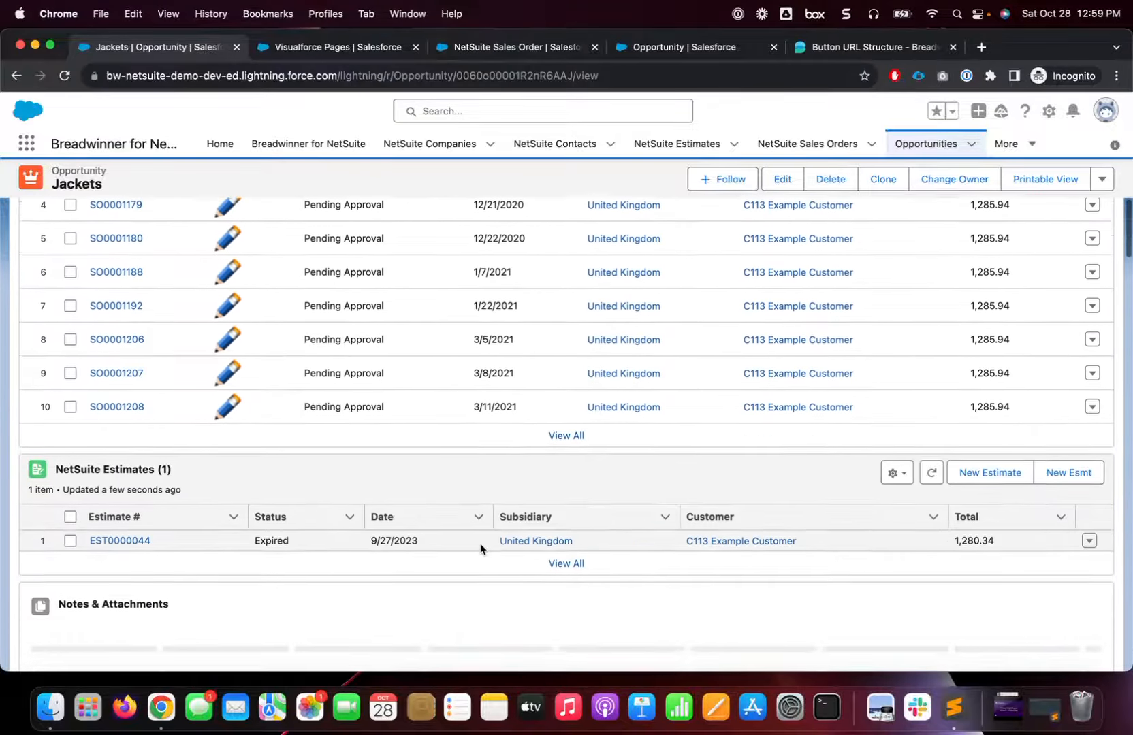
pyautogui.scroll(5, 480, 545)
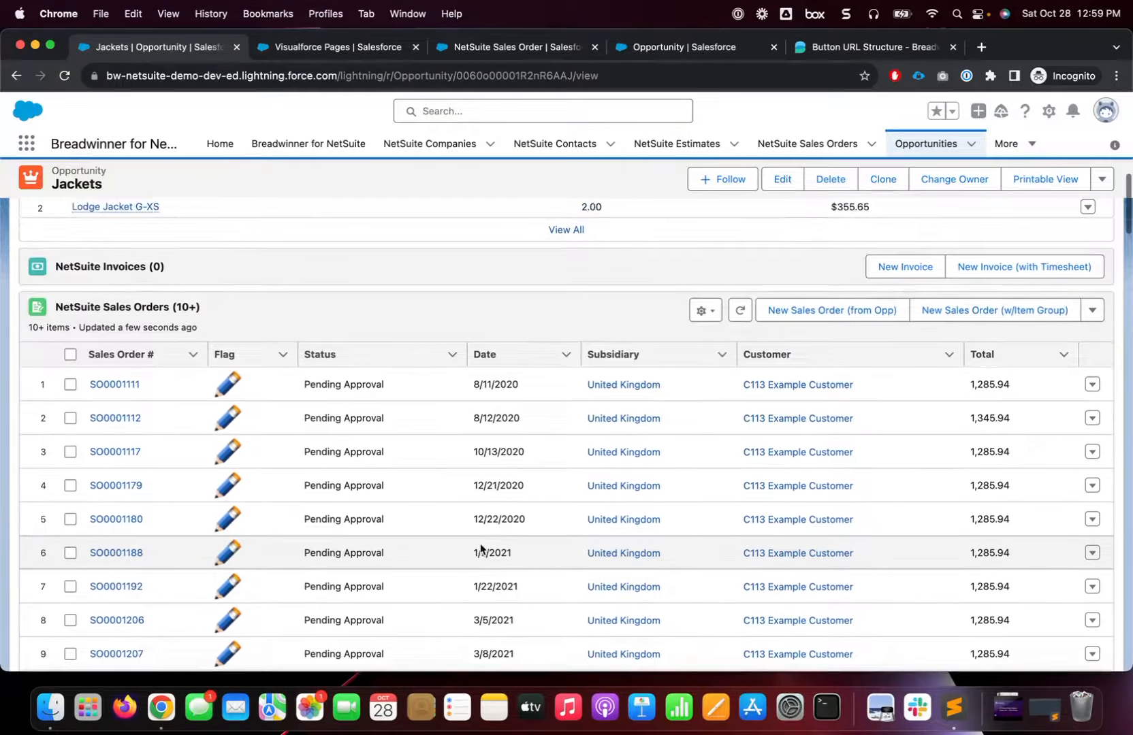
pyautogui.scroll(3, 480, 548)
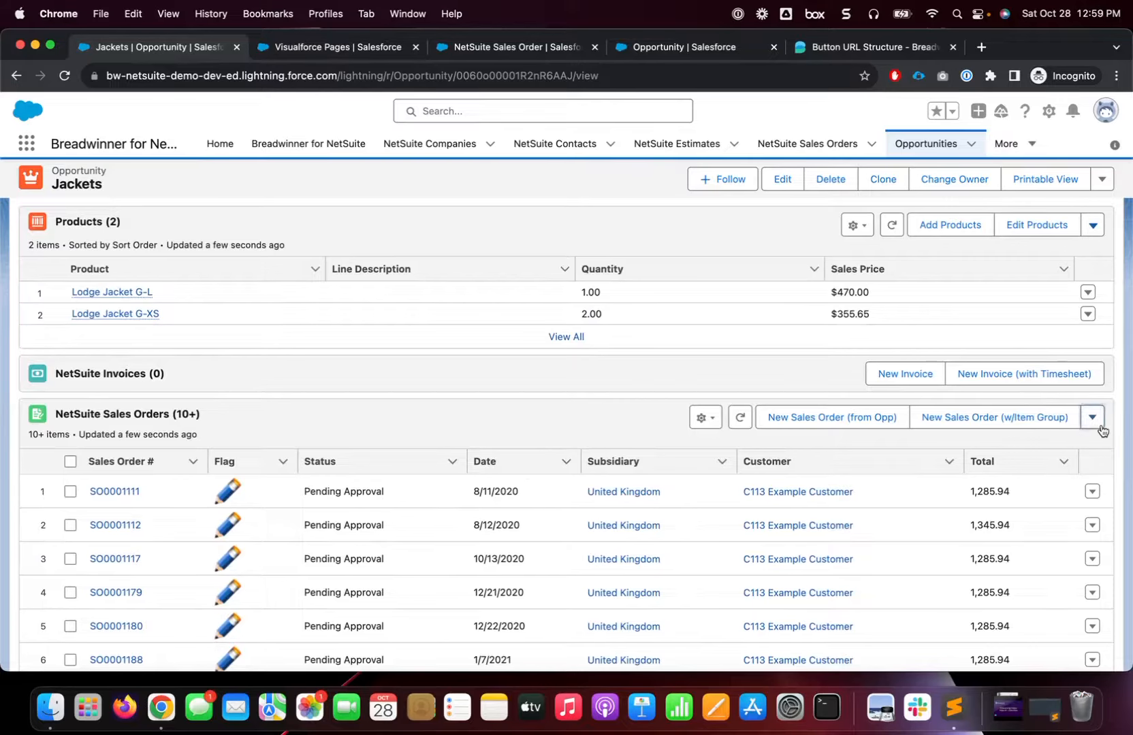
pyautogui.click(1098, 423)
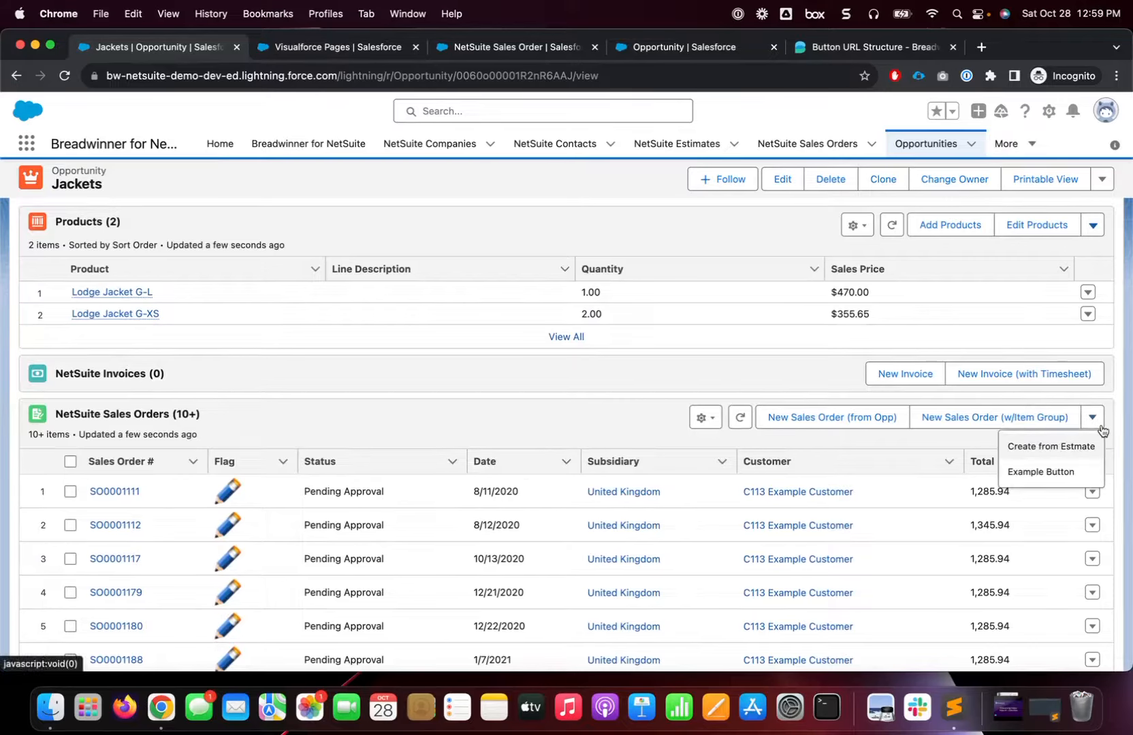
pyautogui.click(1057, 478)
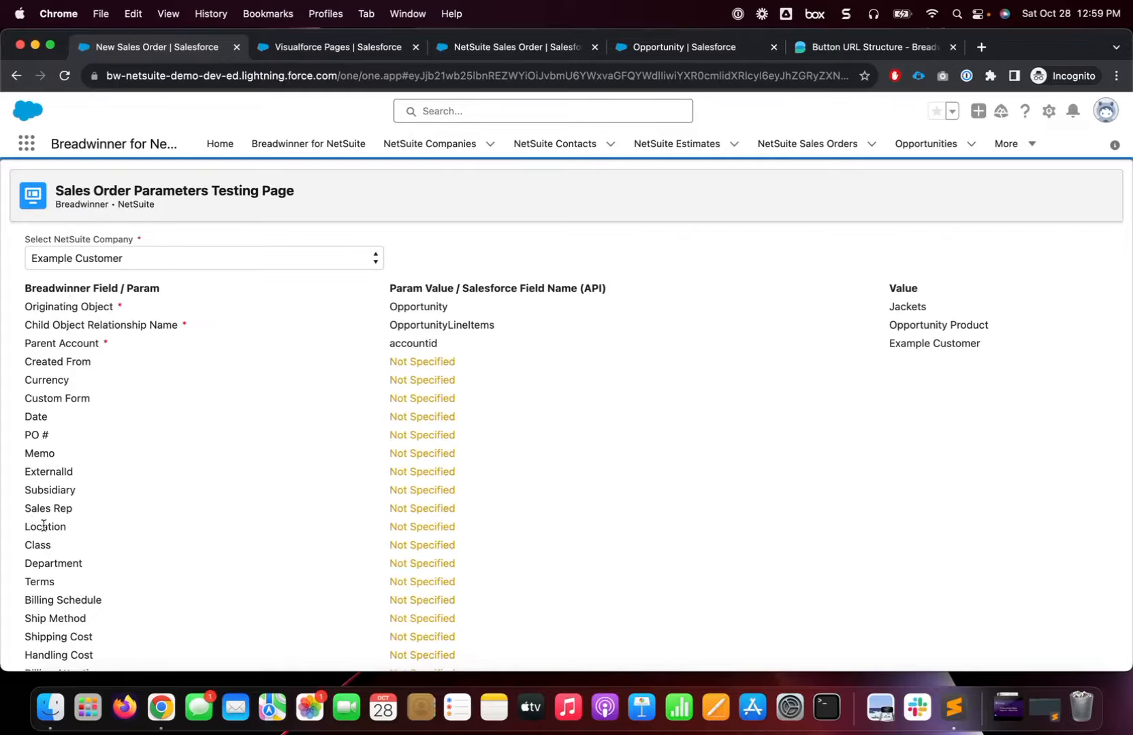
# Examine the Location parameter and the line item values on the Sales Order Parameters Testing Page.
pyautogui.moveTo(26, 527); pyautogui.dragTo(75, 534)
pyautogui.click(389, 532)
pyautogui.moveTo(389, 531); pyautogui.dragTo(466, 535)
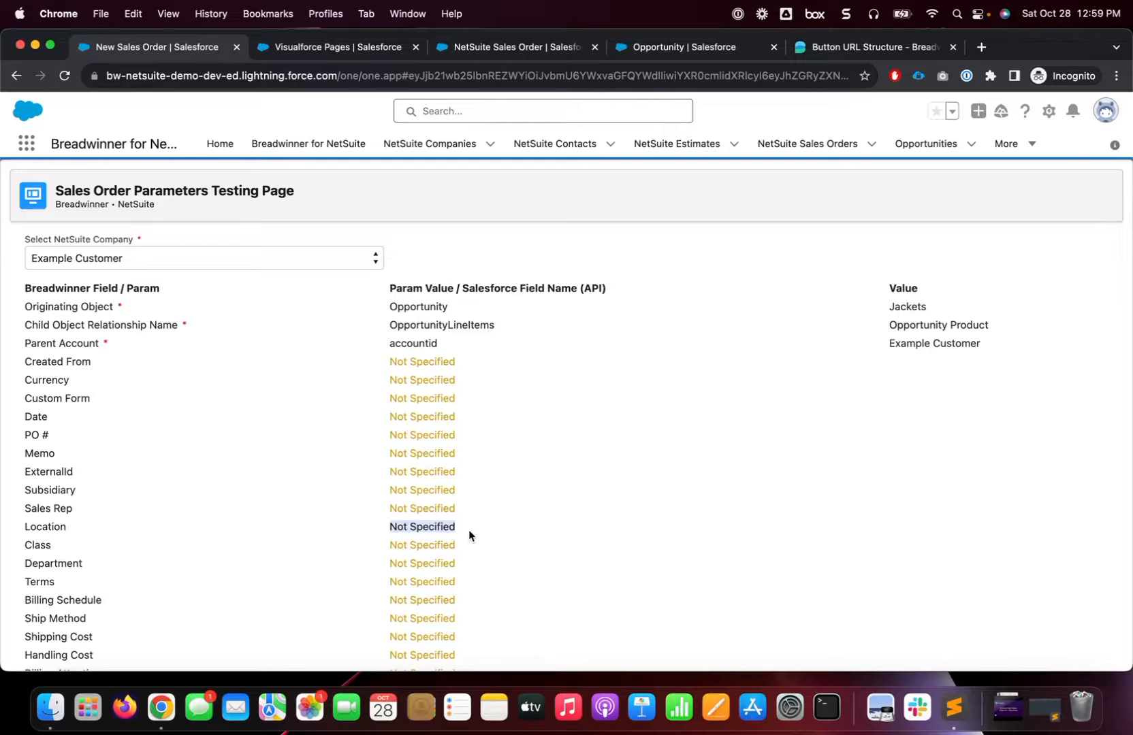
pyautogui.scroll(-10, 933, 526)
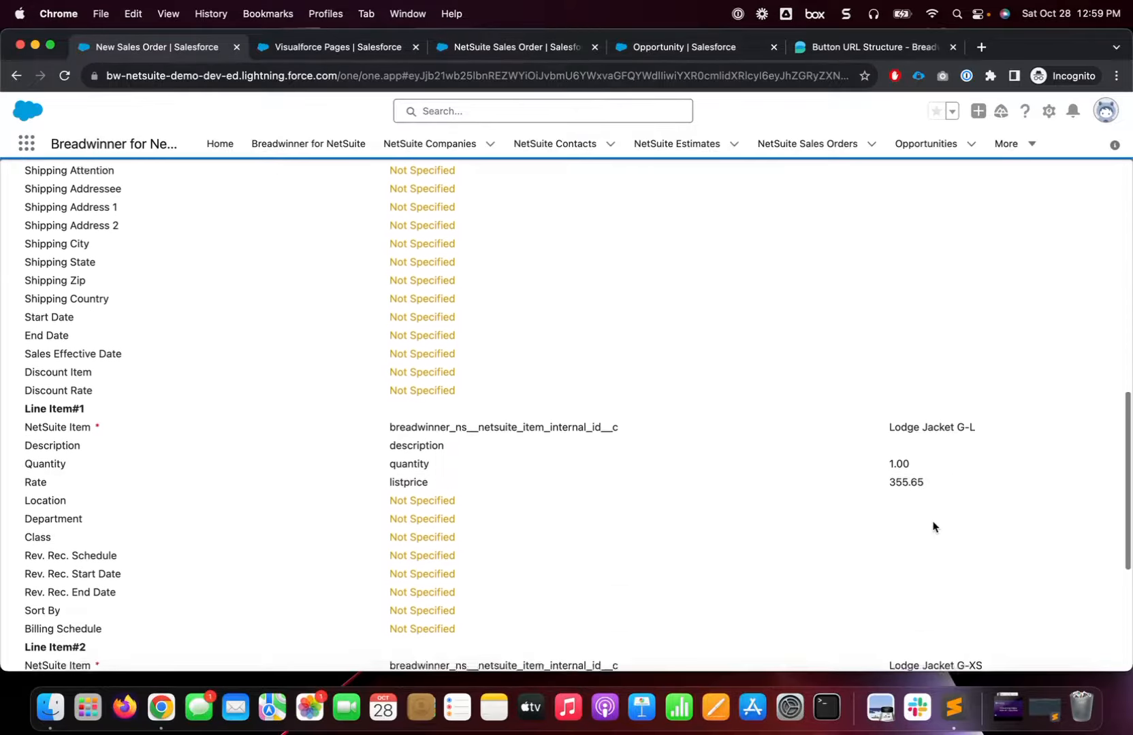
# Examine the description, quantity and rate parameters of the line items on the testing page, and proceed to the NetSuite company selection.
pyautogui.scroll(-2, 933, 526)
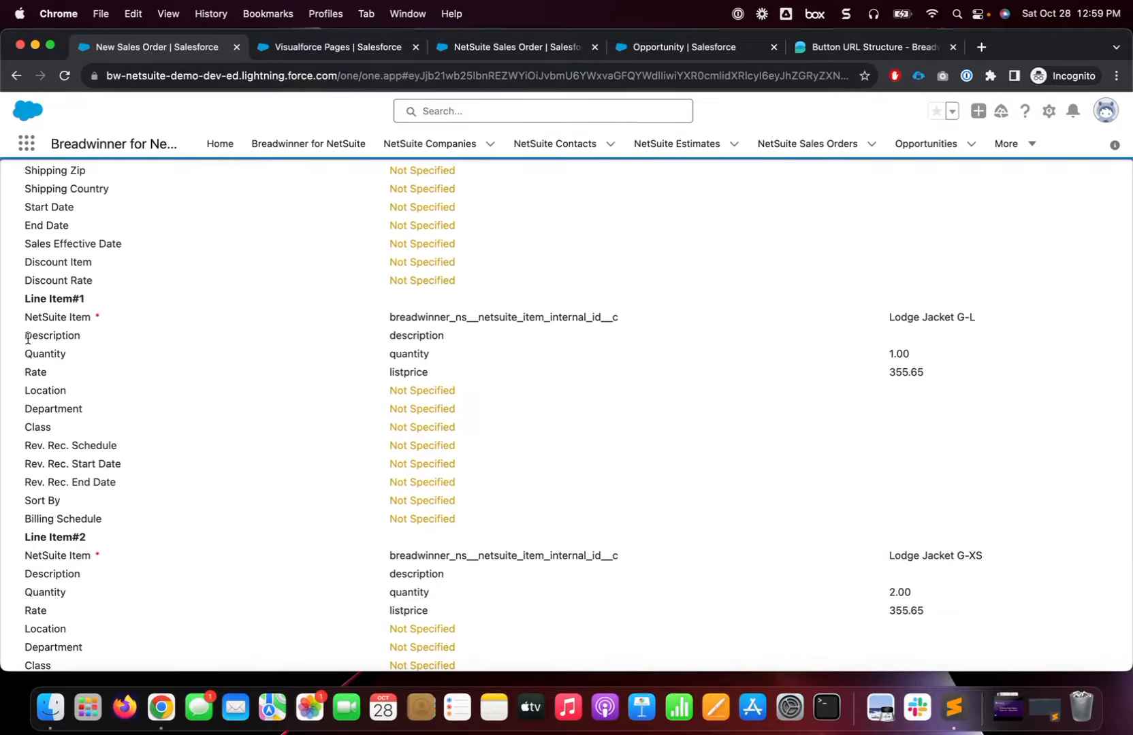
pyautogui.moveTo(25, 336); pyautogui.dragTo(85, 340)
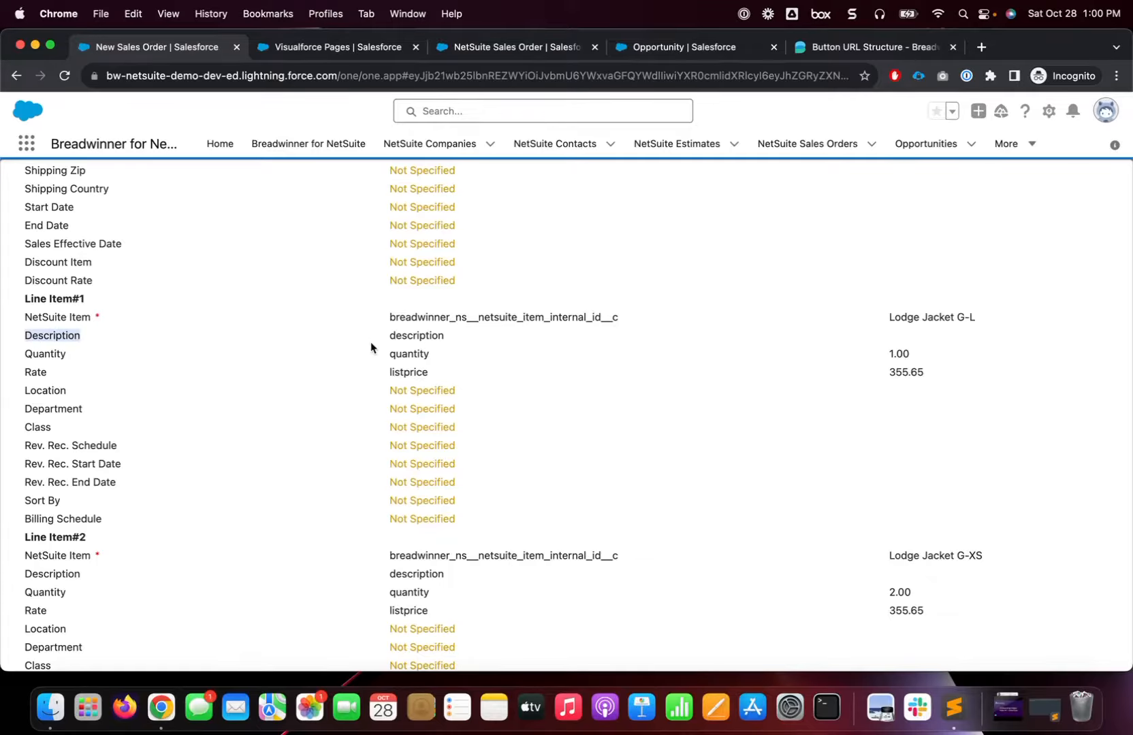
pyautogui.moveTo(392, 340); pyautogui.dragTo(442, 343)
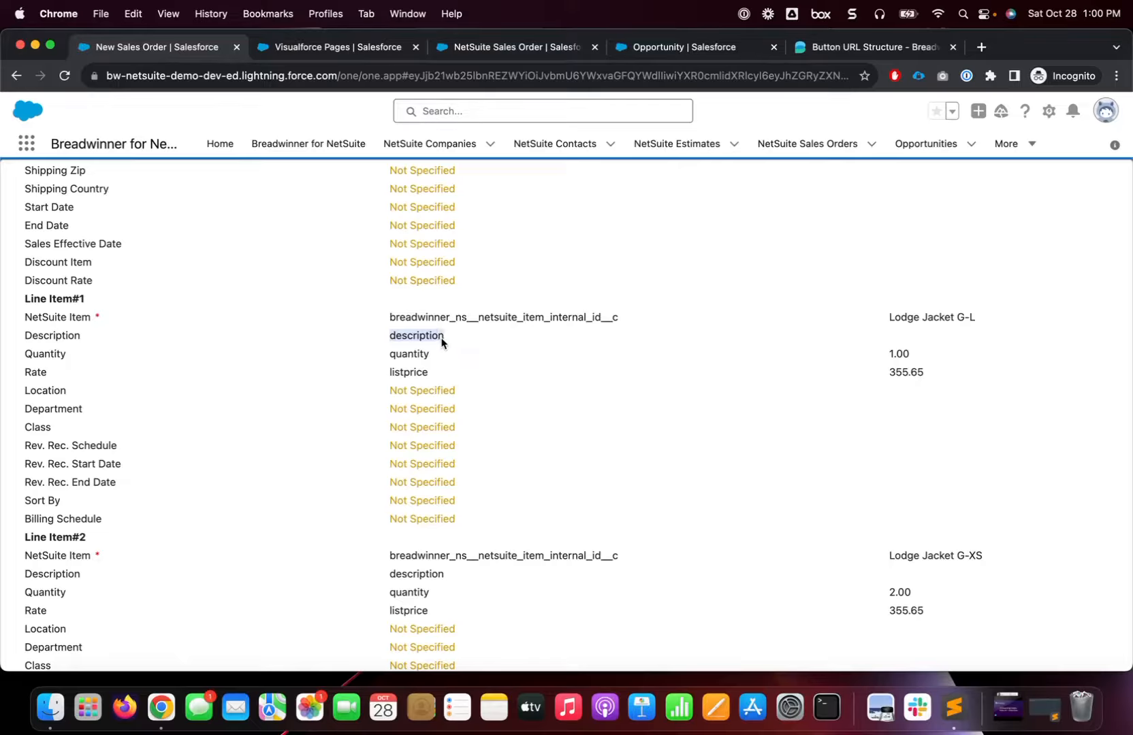
pyautogui.click(895, 339)
pyautogui.moveTo(23, 359); pyautogui.dragTo(905, 391)
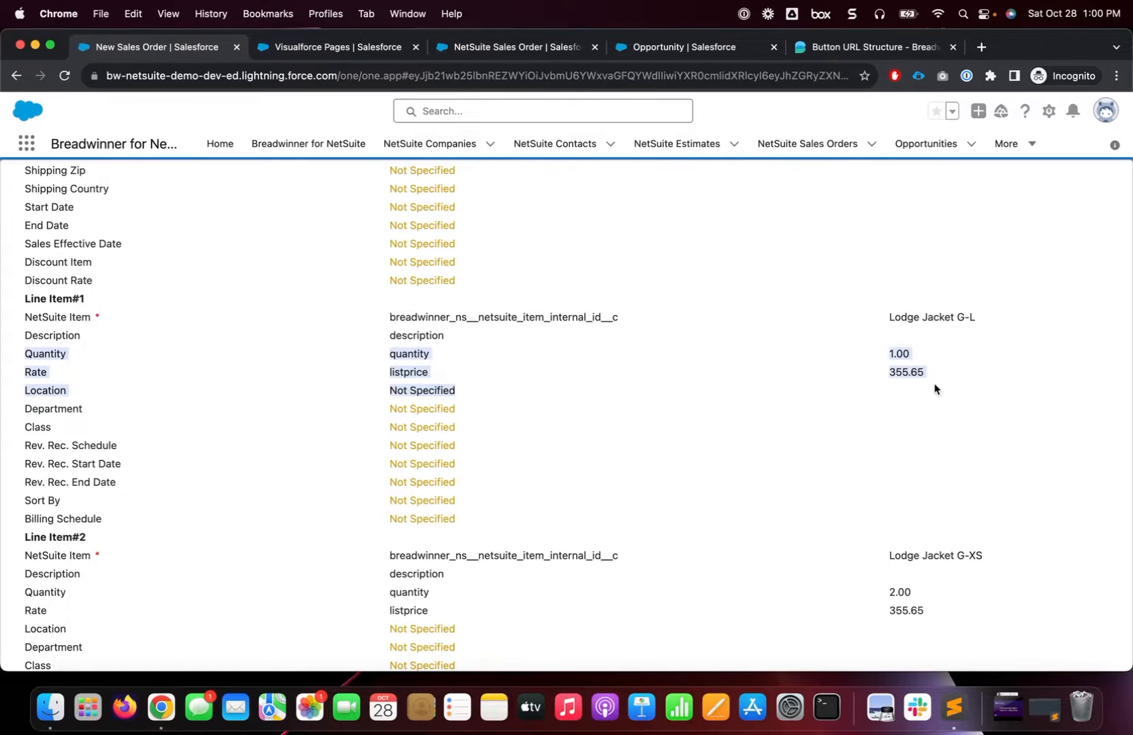
pyautogui.scroll(-3, 935, 390)
pyautogui.scroll(8, 934, 389)
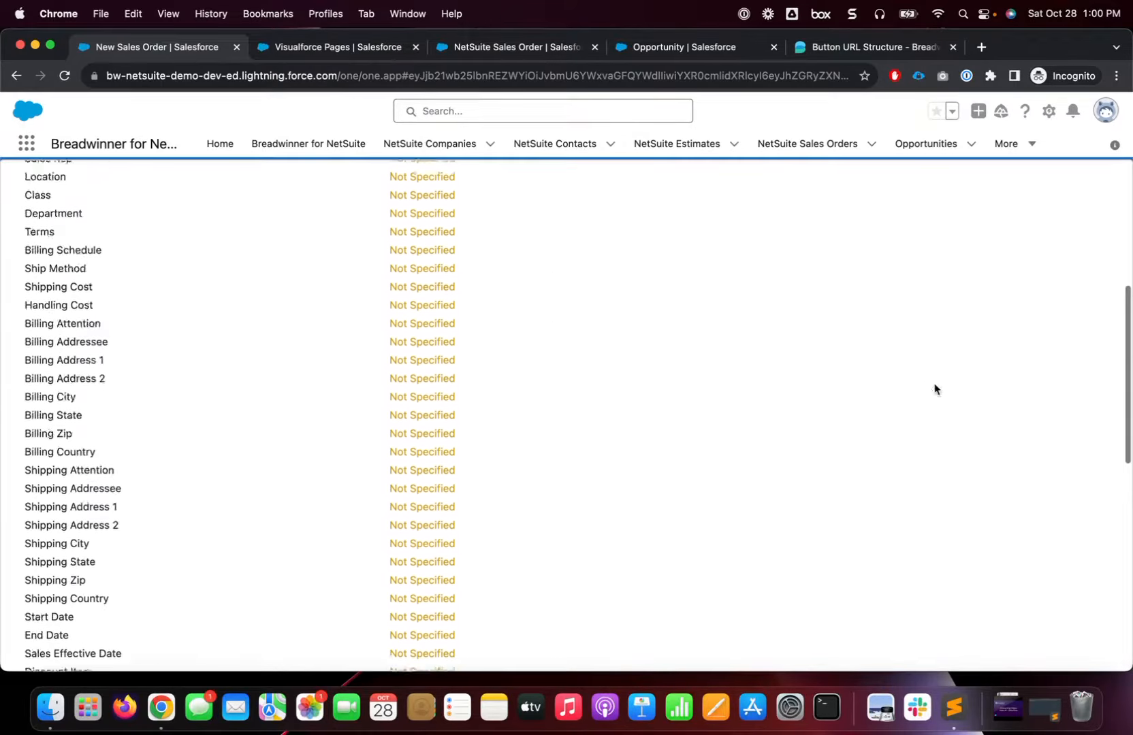
pyautogui.scroll(5, 934, 390)
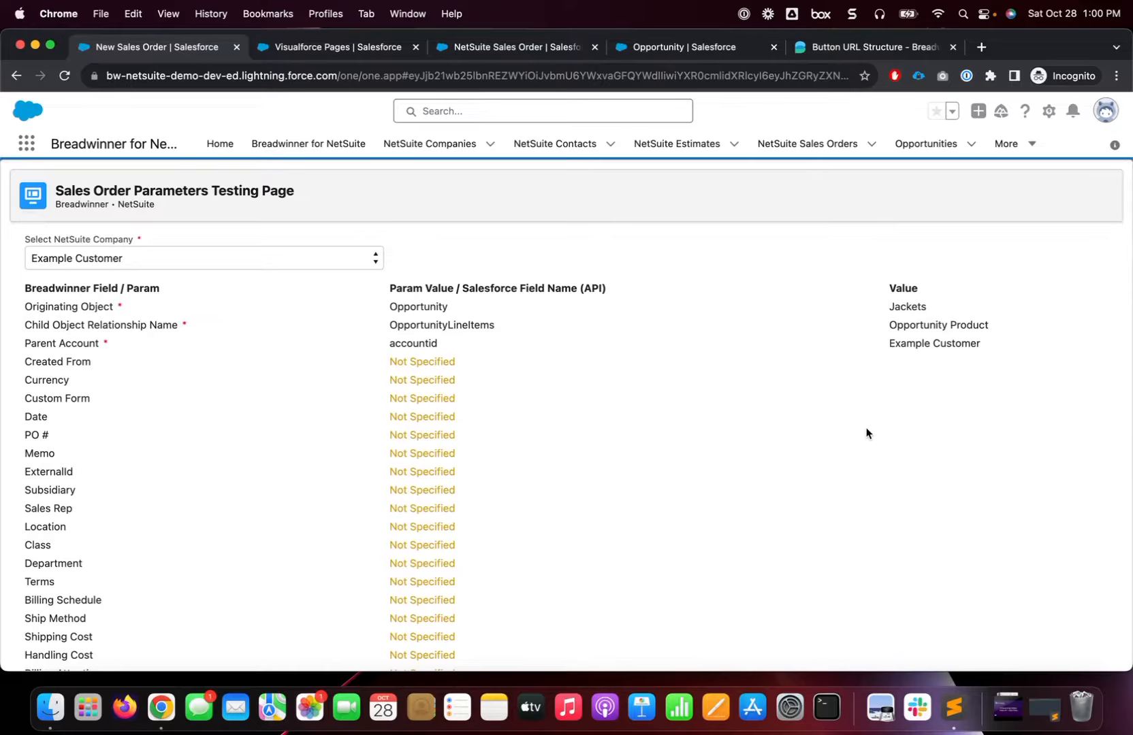
pyautogui.scroll(-10, 867, 433)
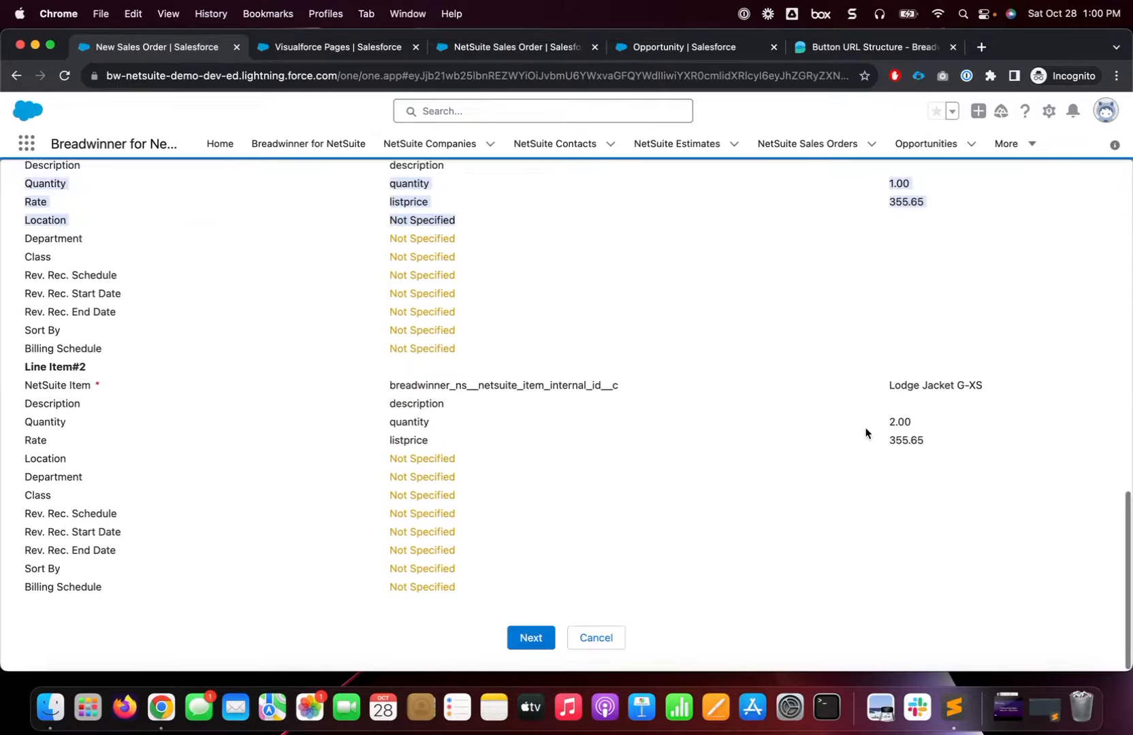
pyautogui.click(535, 640)
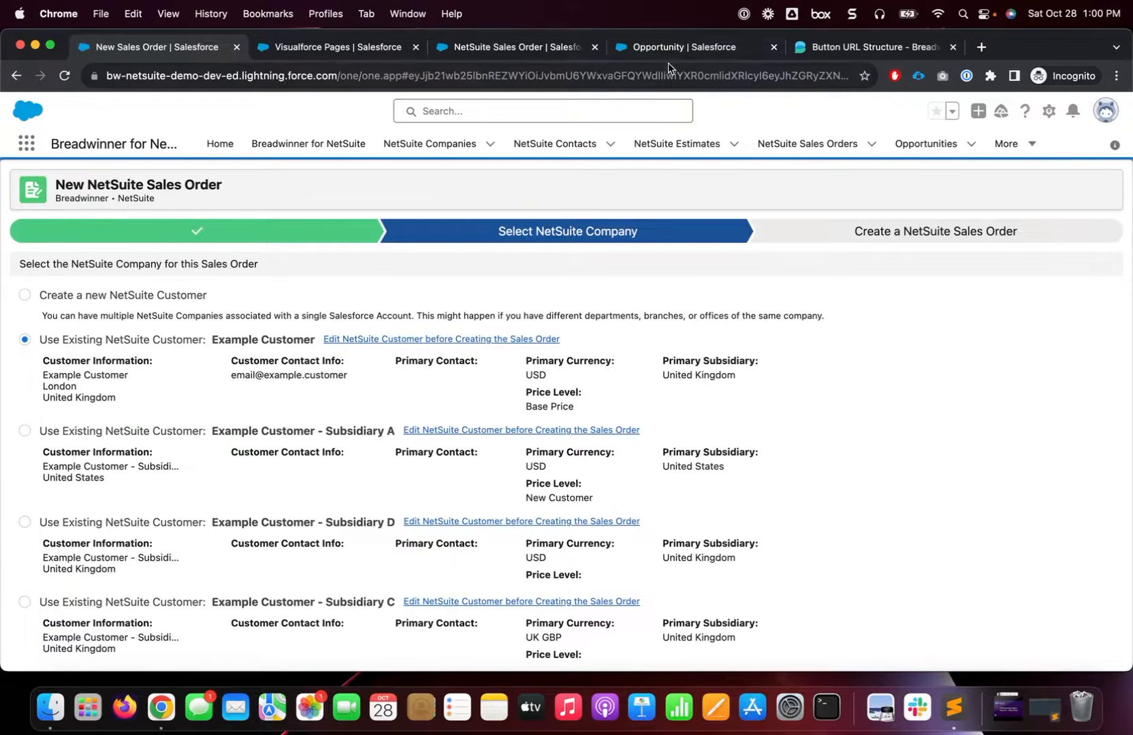
# Check the &testing=true parameter in Example Button's URL and return to the new sales order.
pyautogui.click(666, 53)
pyautogui.click(518, 54)
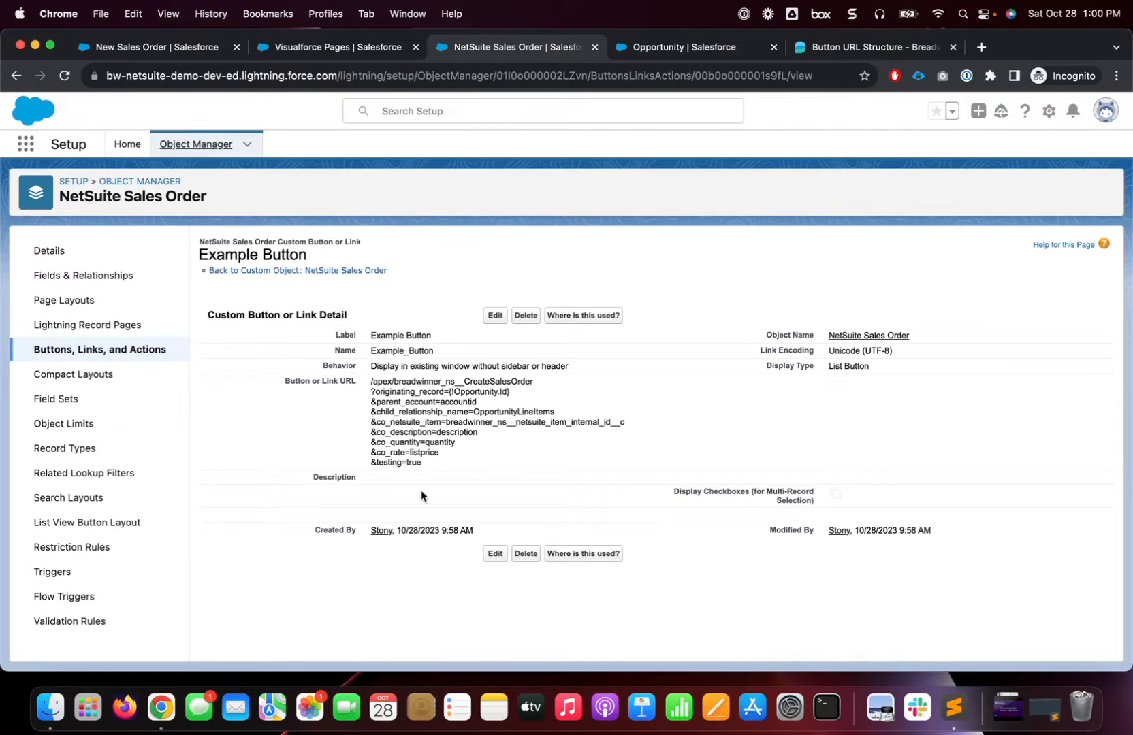
pyautogui.moveTo(438, 463); pyautogui.dragTo(372, 466)
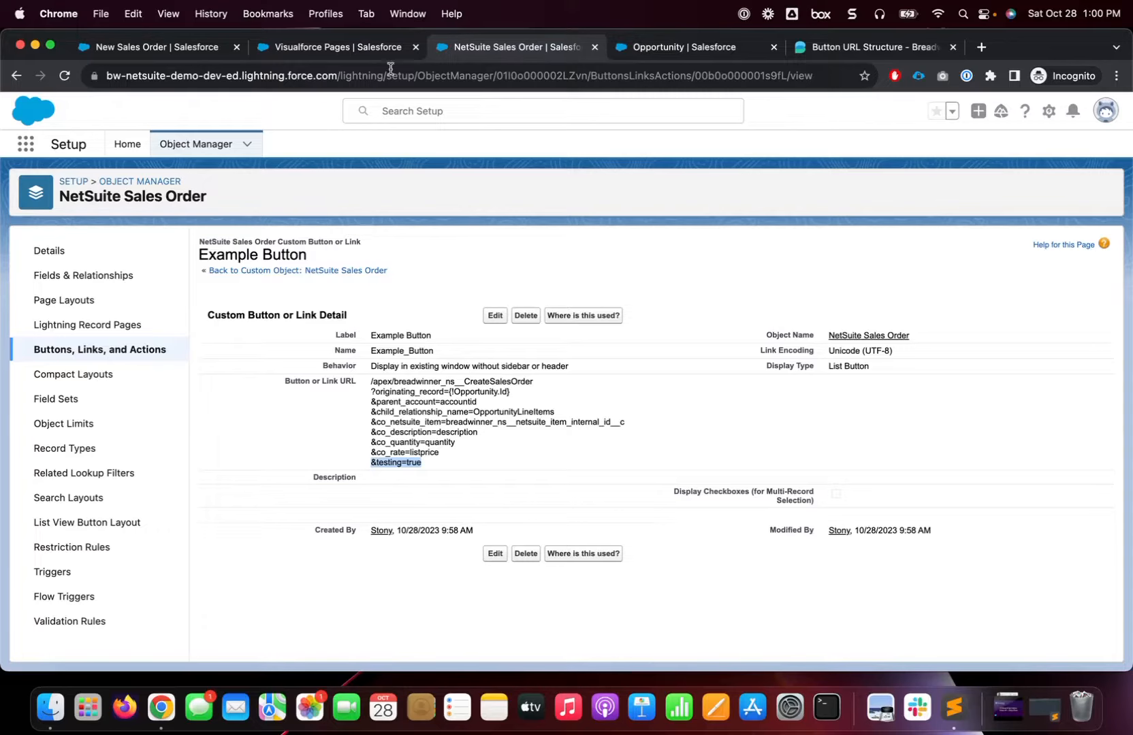
pyautogui.click(321, 55)
pyautogui.click(178, 53)
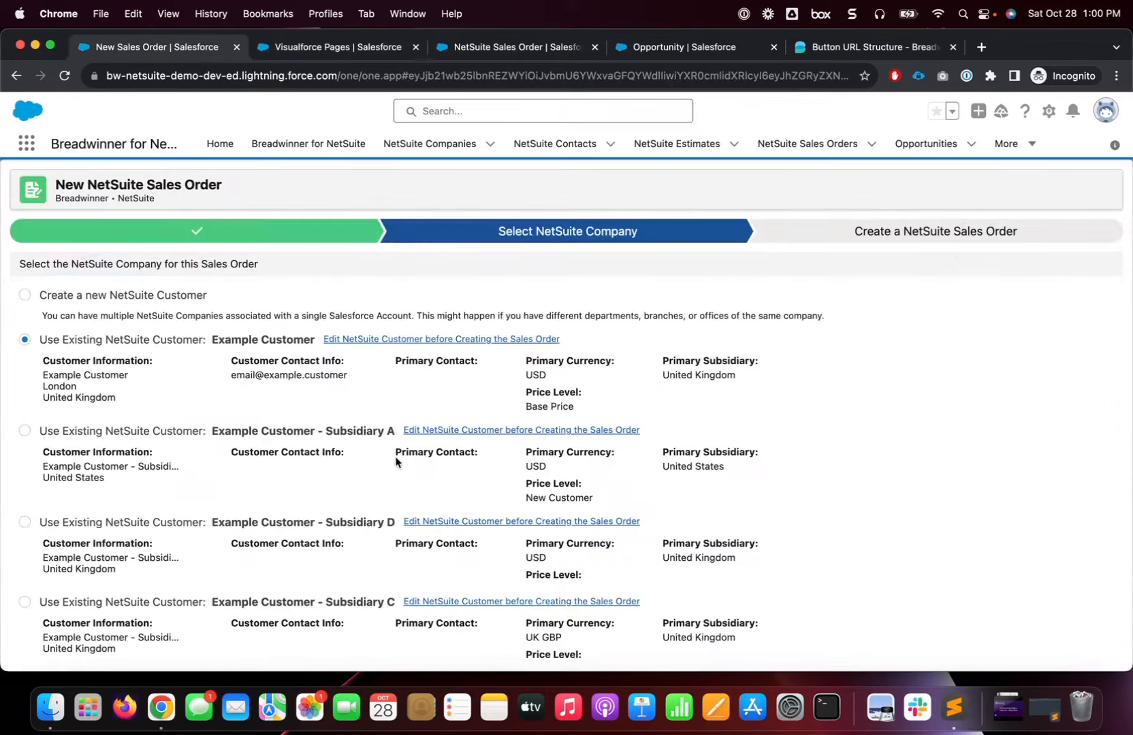
# Proceed with the existing NetSuite customer Example Customer and review the sales order form and its line items.
pyautogui.scroll(-5, 561, 434)
pyautogui.click(532, 632)
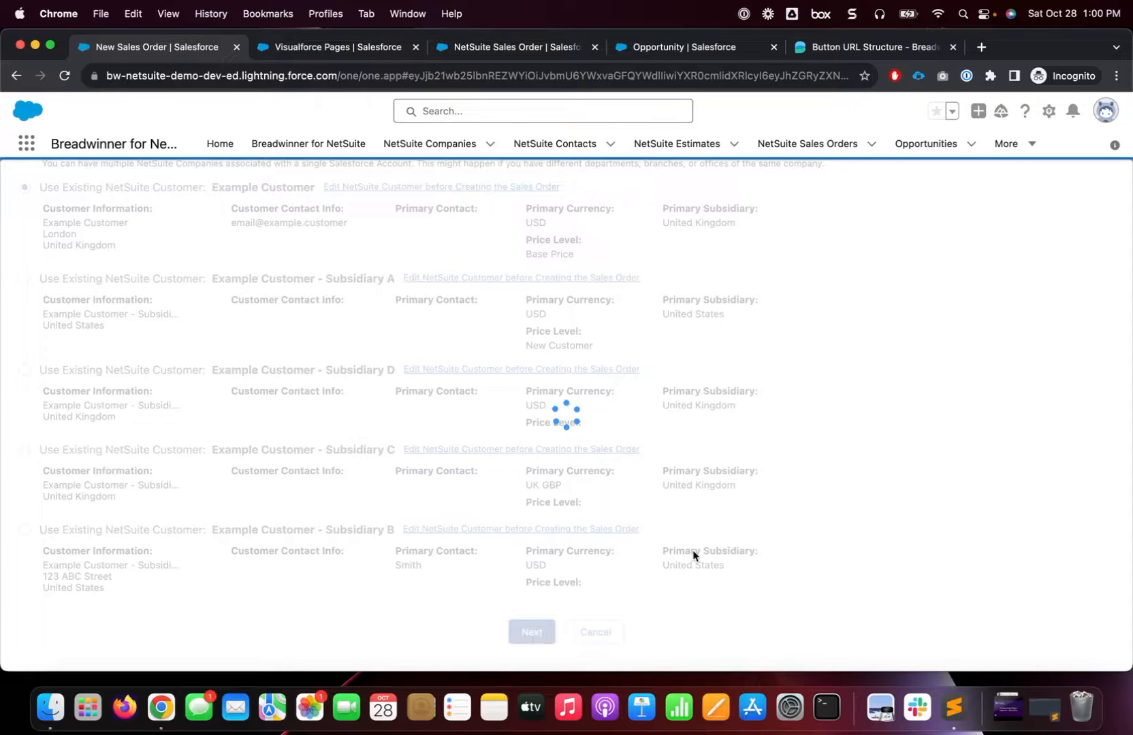
pyautogui.scroll(-6, 693, 551)
pyautogui.scroll(-3, 693, 551)
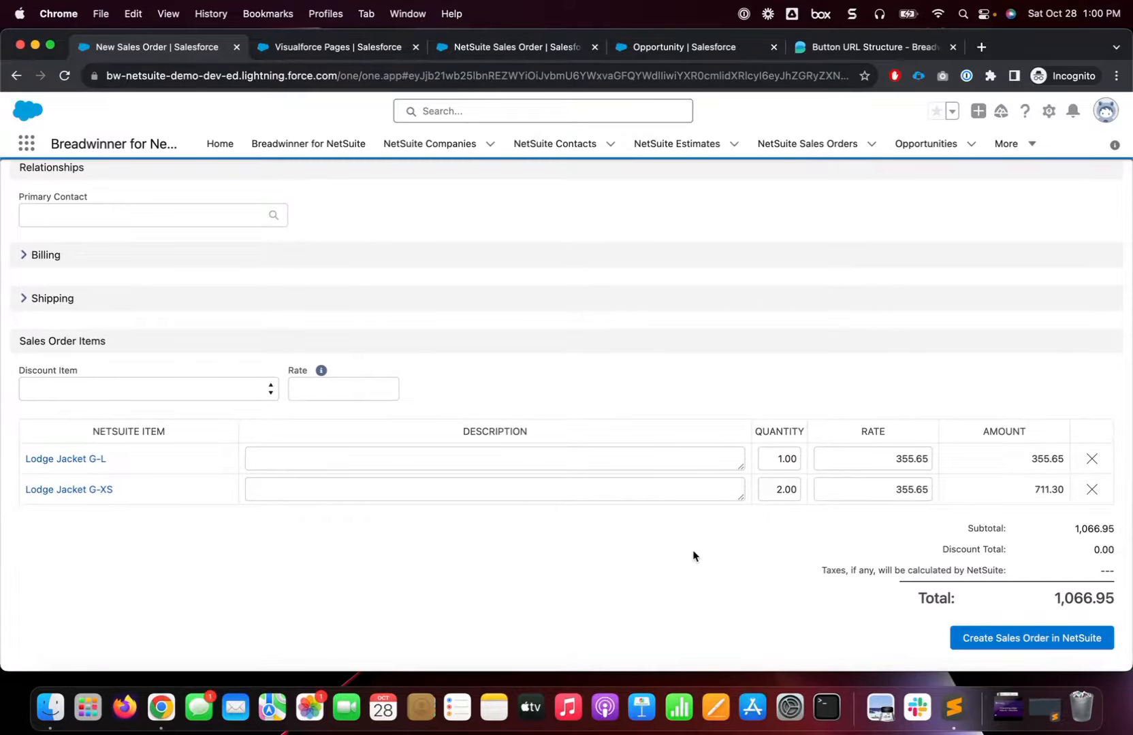
pyautogui.scroll(10, 692, 555)
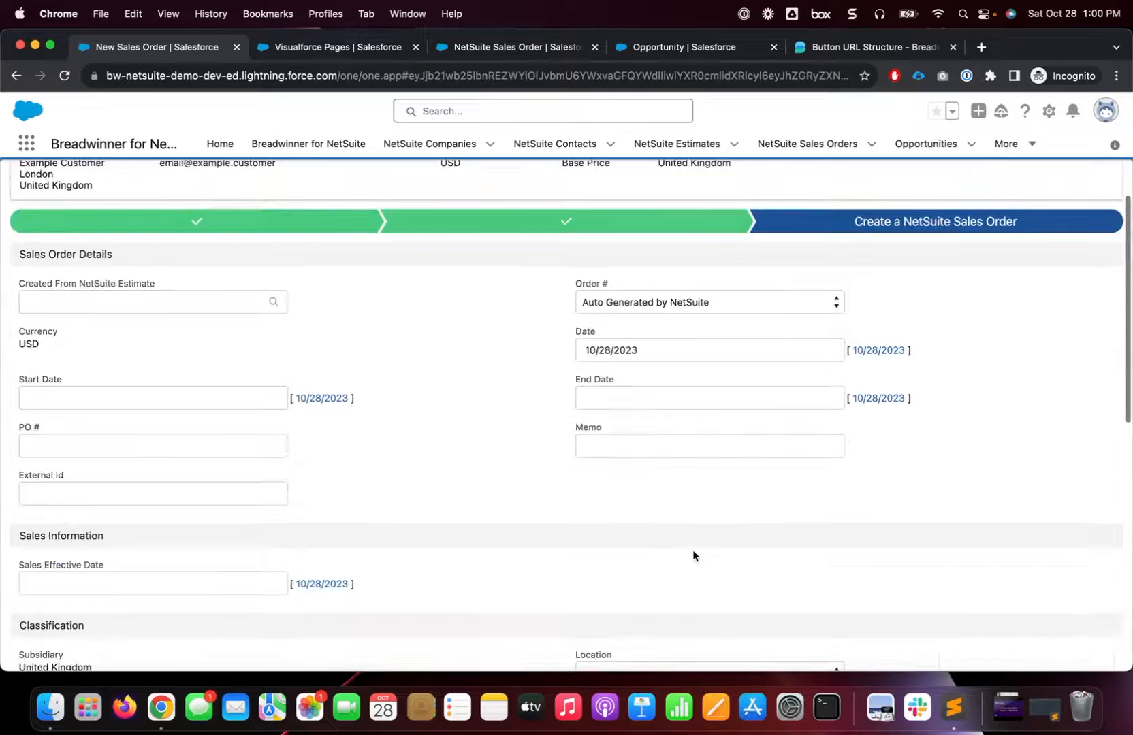
# Reopen the Jackets opportunity of Example Customer and run Example Button from its NetSuite Sales Orders related list.
pyautogui.click(948, 148)
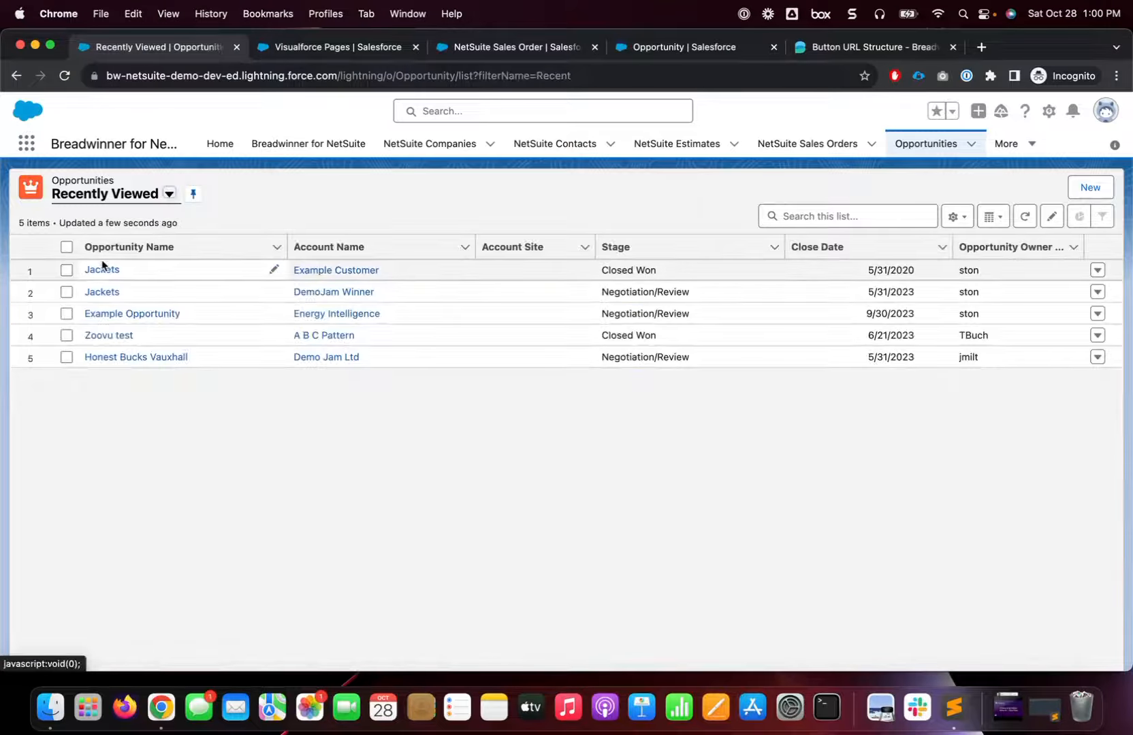
pyautogui.click(98, 266)
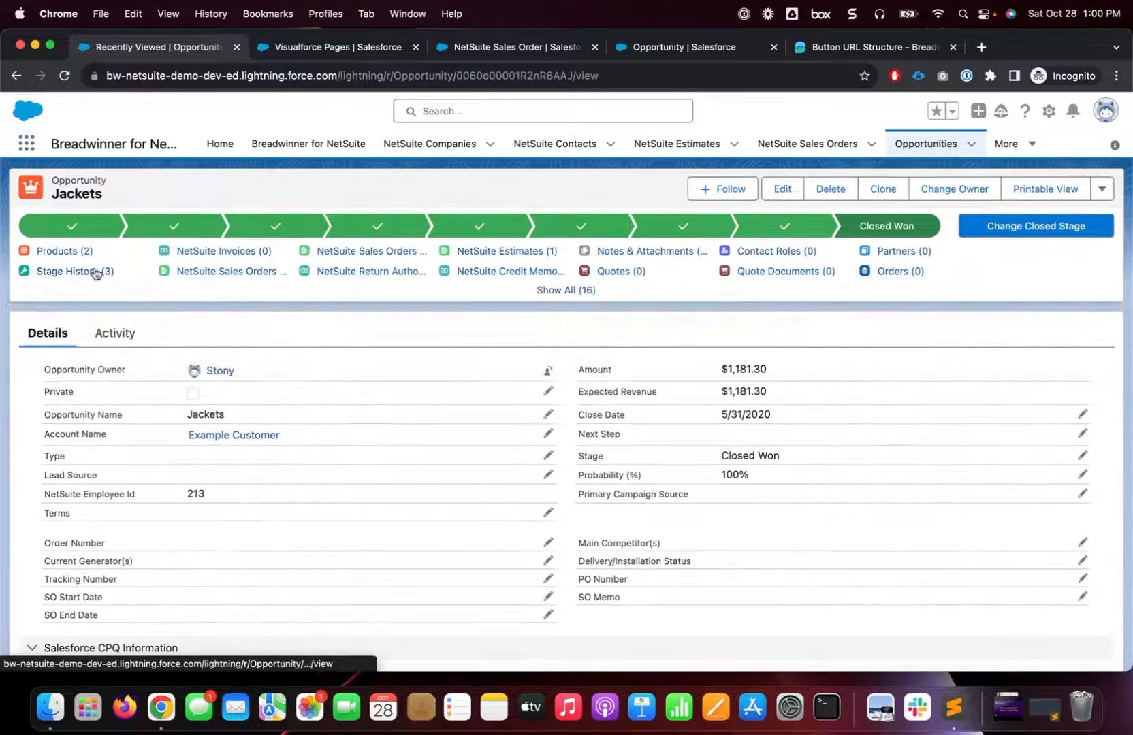
pyautogui.scroll(-10, 527, 446)
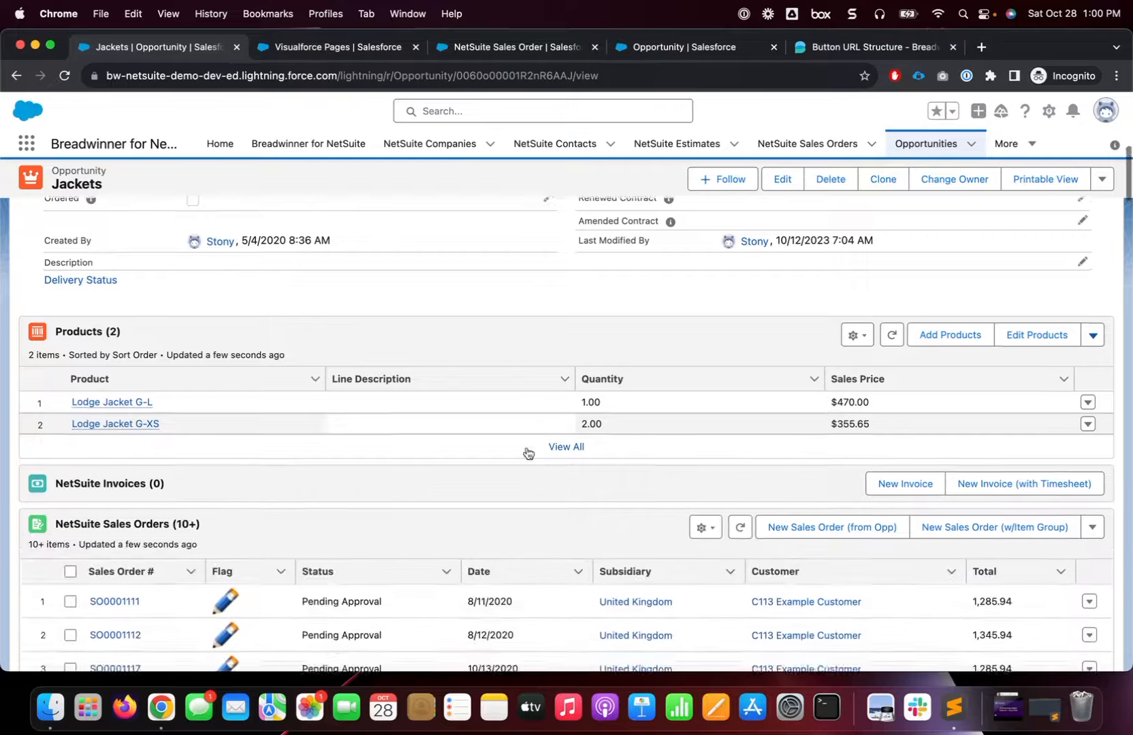
pyautogui.scroll(-2, 527, 452)
pyautogui.click(1094, 437)
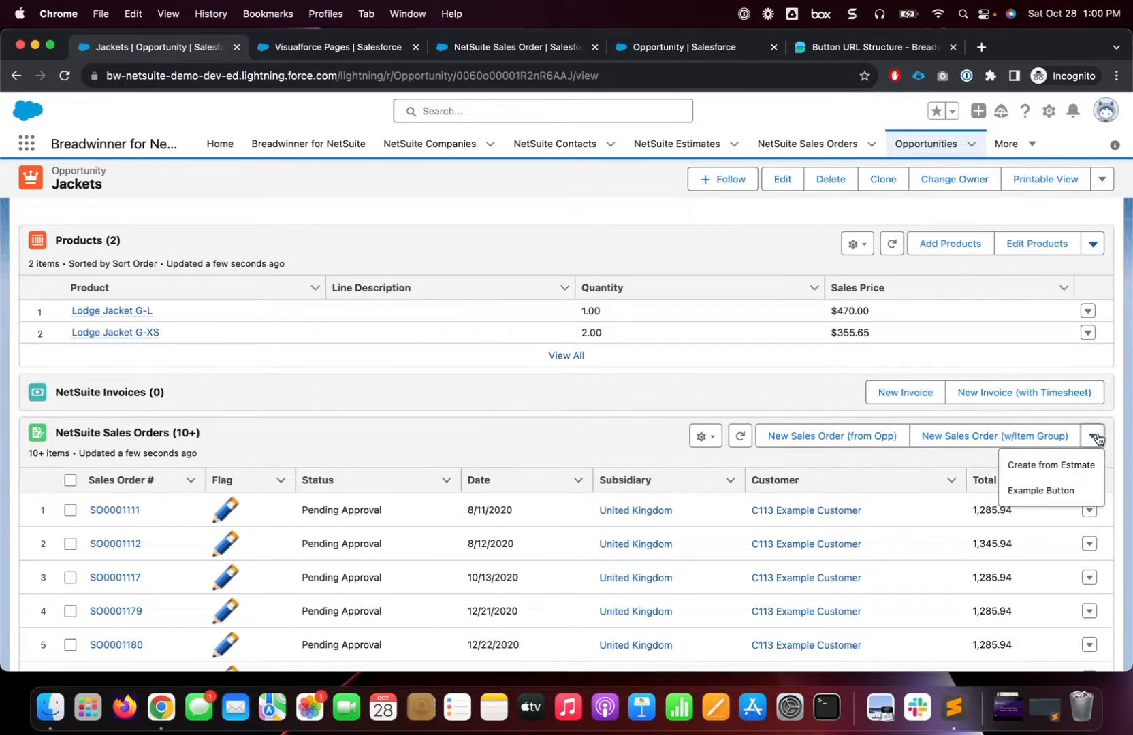
pyautogui.click(1054, 491)
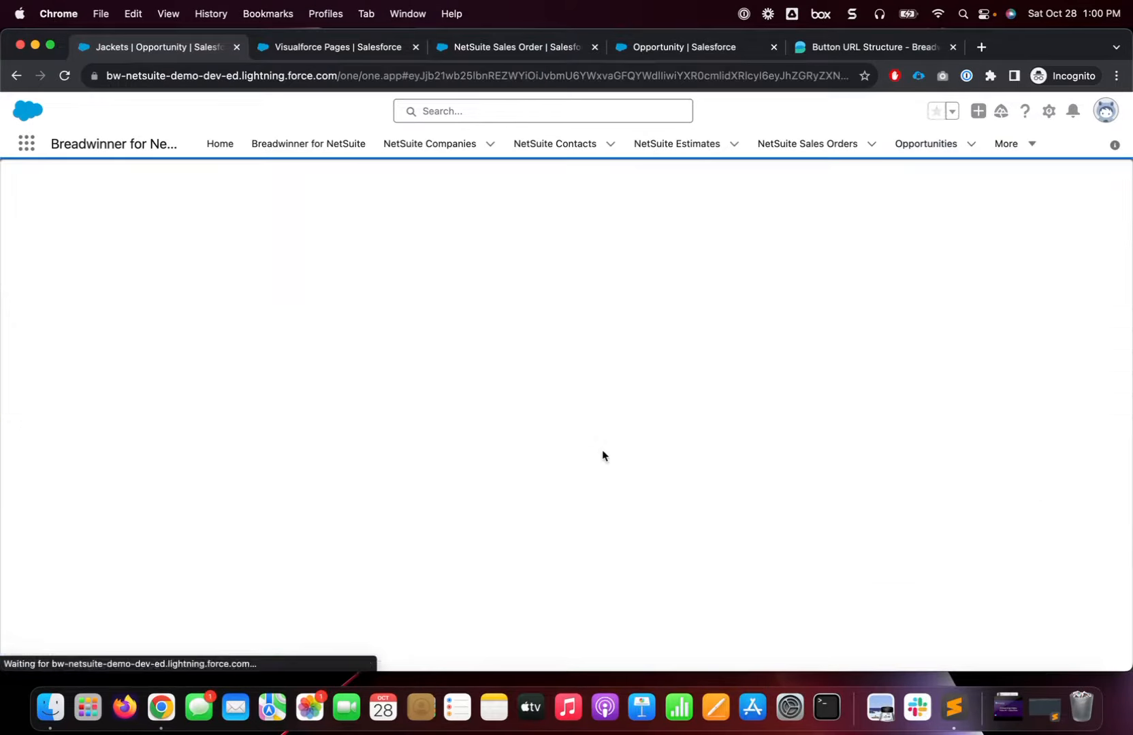
# Review the parameters testing page and proceed with the existing customer Example Customer to the NetSuite sales order form.
pyautogui.scroll(-15, 488, 486)
pyautogui.scroll(15, 488, 486)
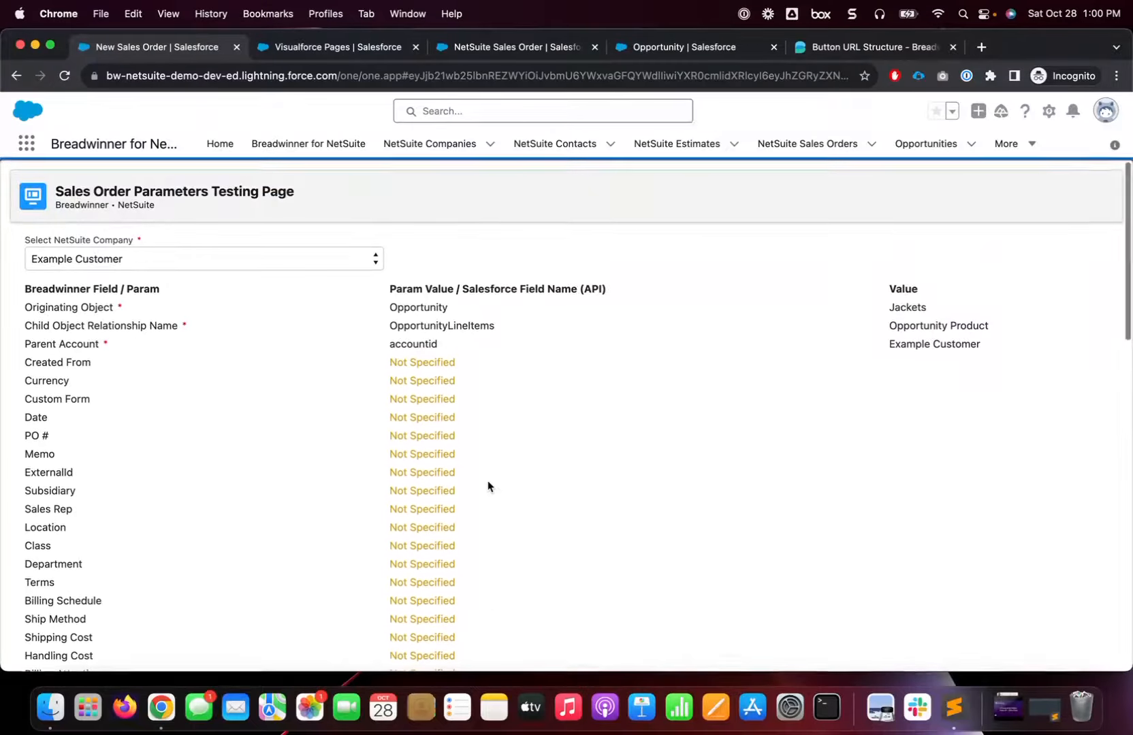
pyautogui.scroll(-15, 488, 486)
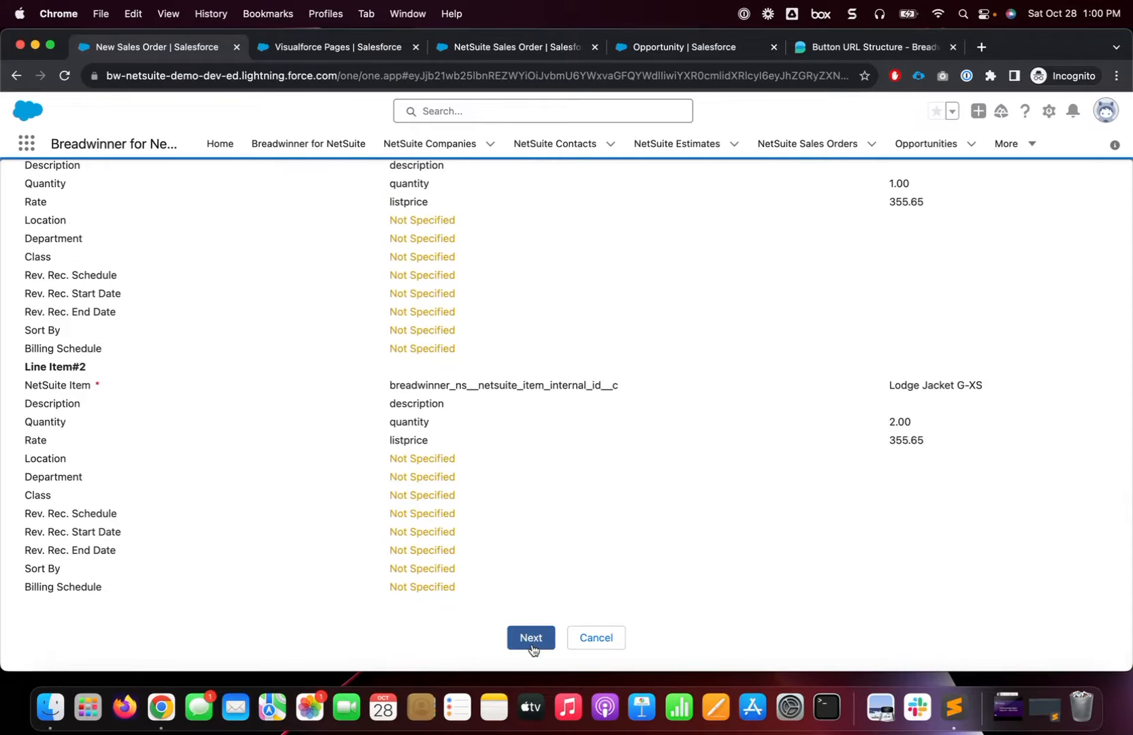
pyautogui.click(531, 640)
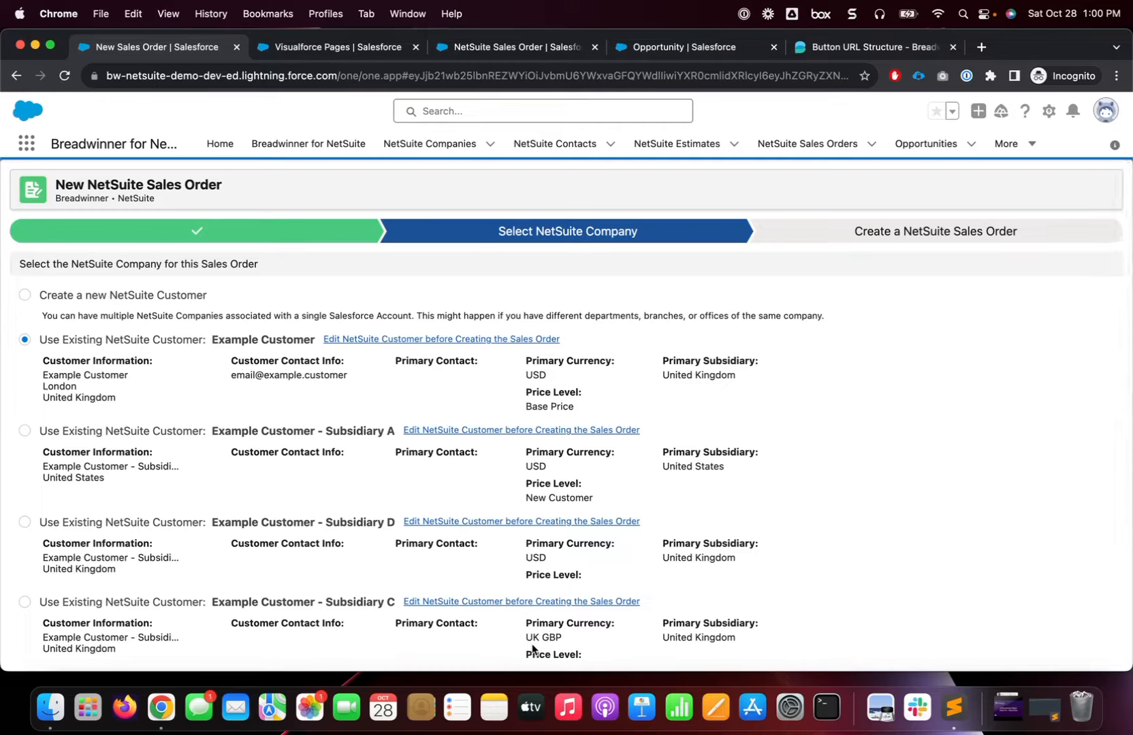
pyautogui.scroll(-3, 841, 565)
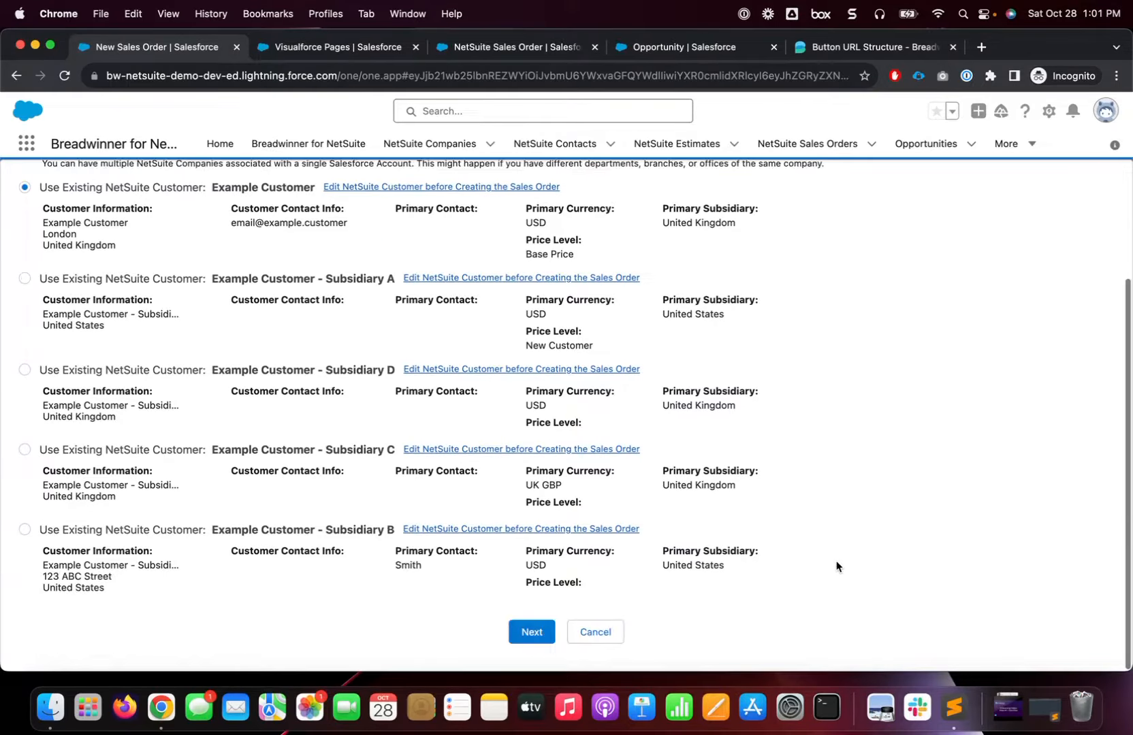
pyautogui.click(531, 633)
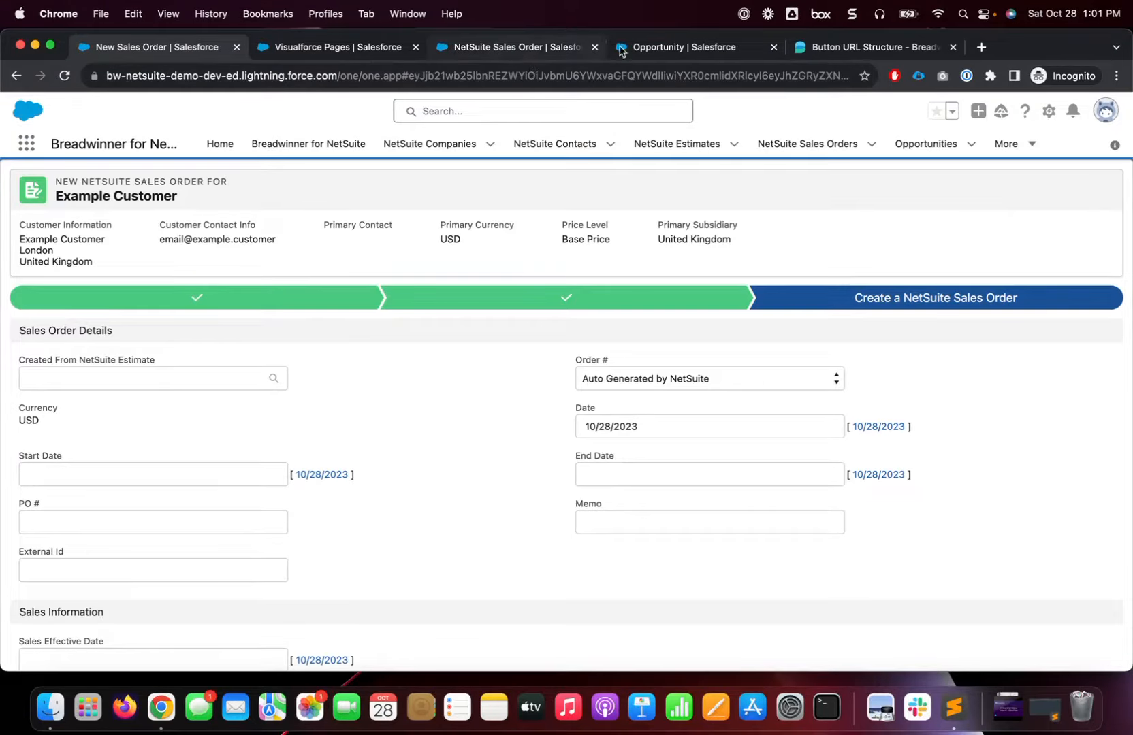
# Look through the URL Fields and Picklist and Lookup Fields pages in the Breadwinner documentation.
pyautogui.click(858, 47)
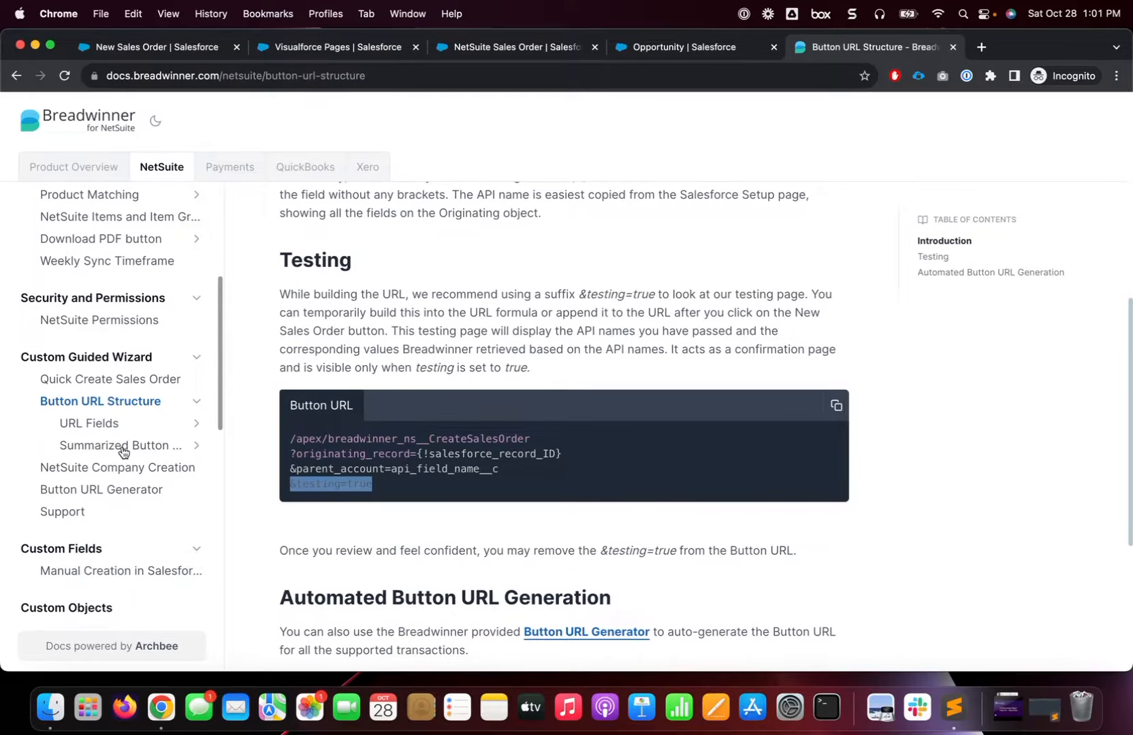
pyautogui.click(129, 423)
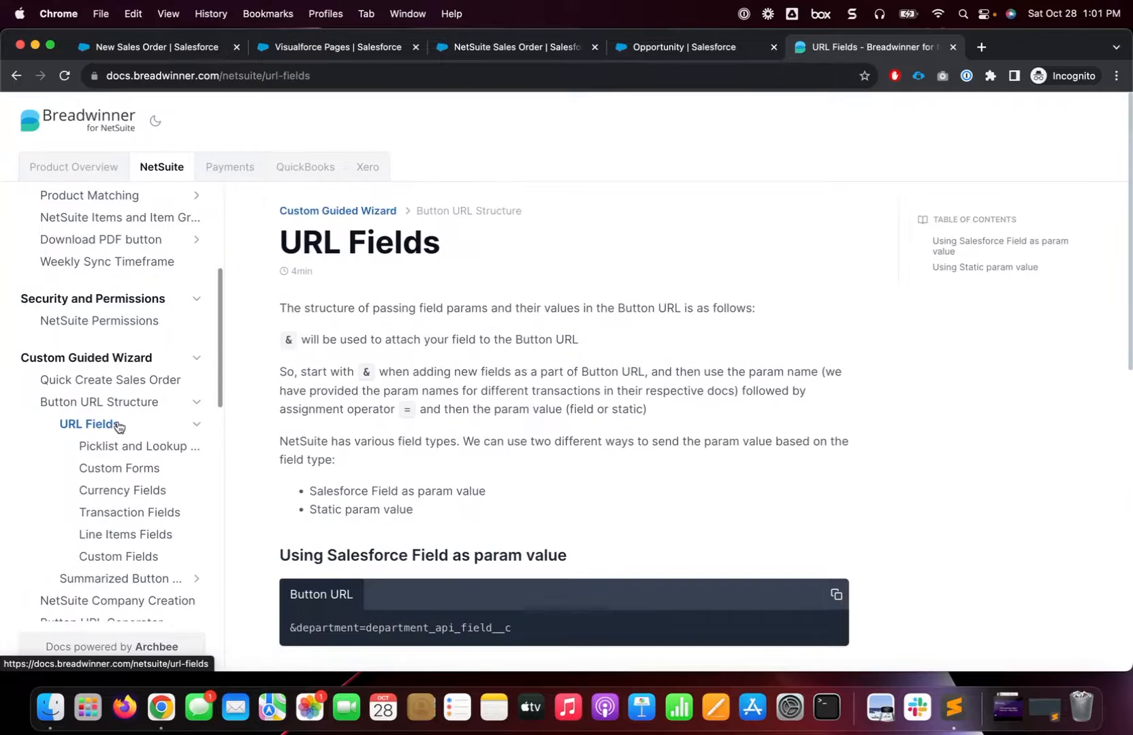
pyautogui.click(158, 452)
pyautogui.scroll(-5, 374, 521)
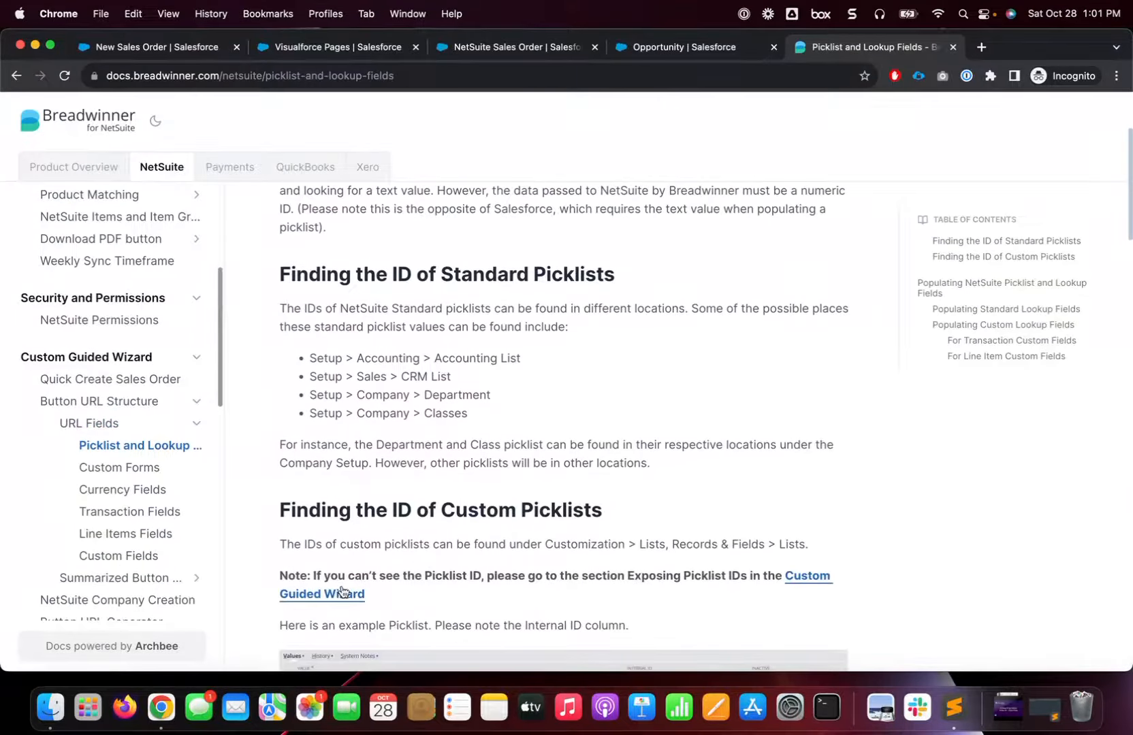
pyautogui.scroll(-2, 375, 522)
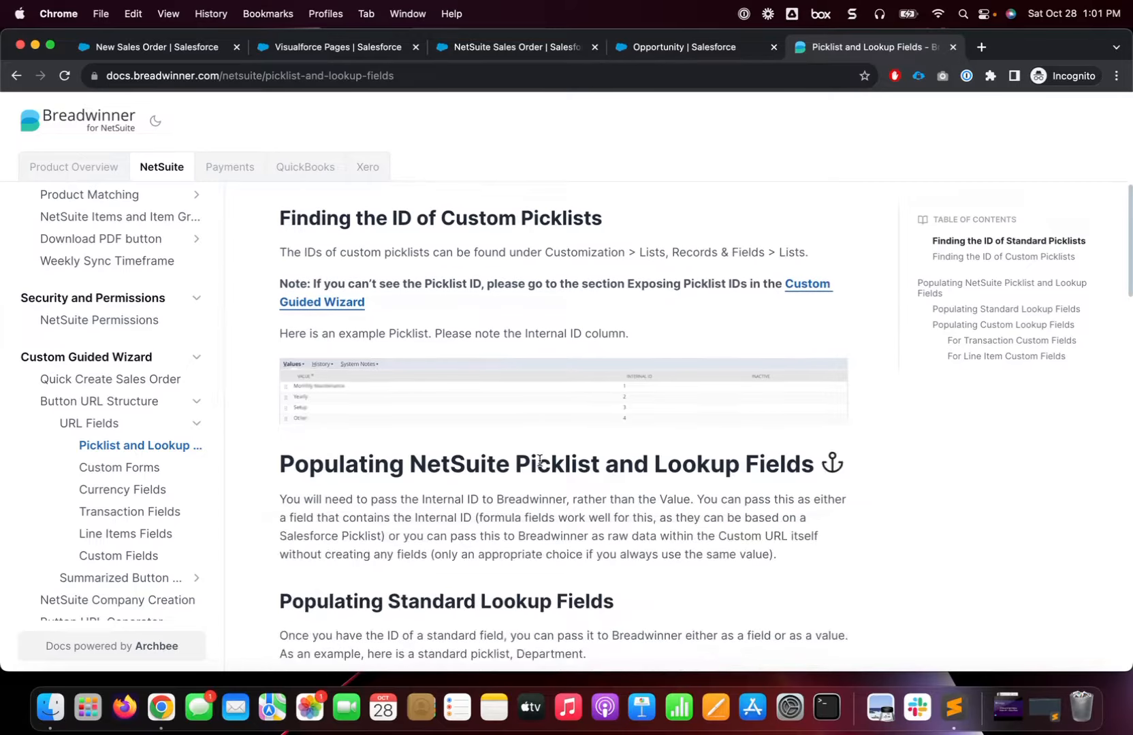
pyautogui.scroll(-2, 375, 522)
# Look through the Currency Fields, Transaction Fields, Line Items Fields and Custom Fields documentation pages.
pyautogui.click(133, 490)
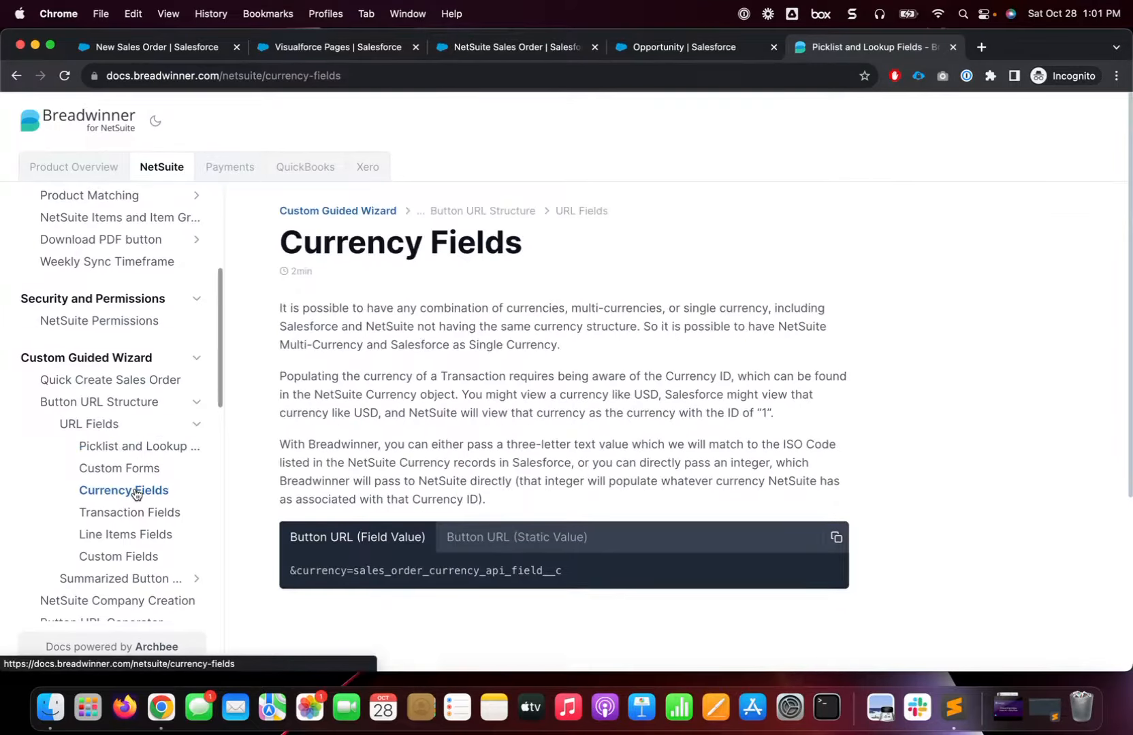
pyautogui.scroll(-2, 428, 494)
pyautogui.scroll(-1, 428, 494)
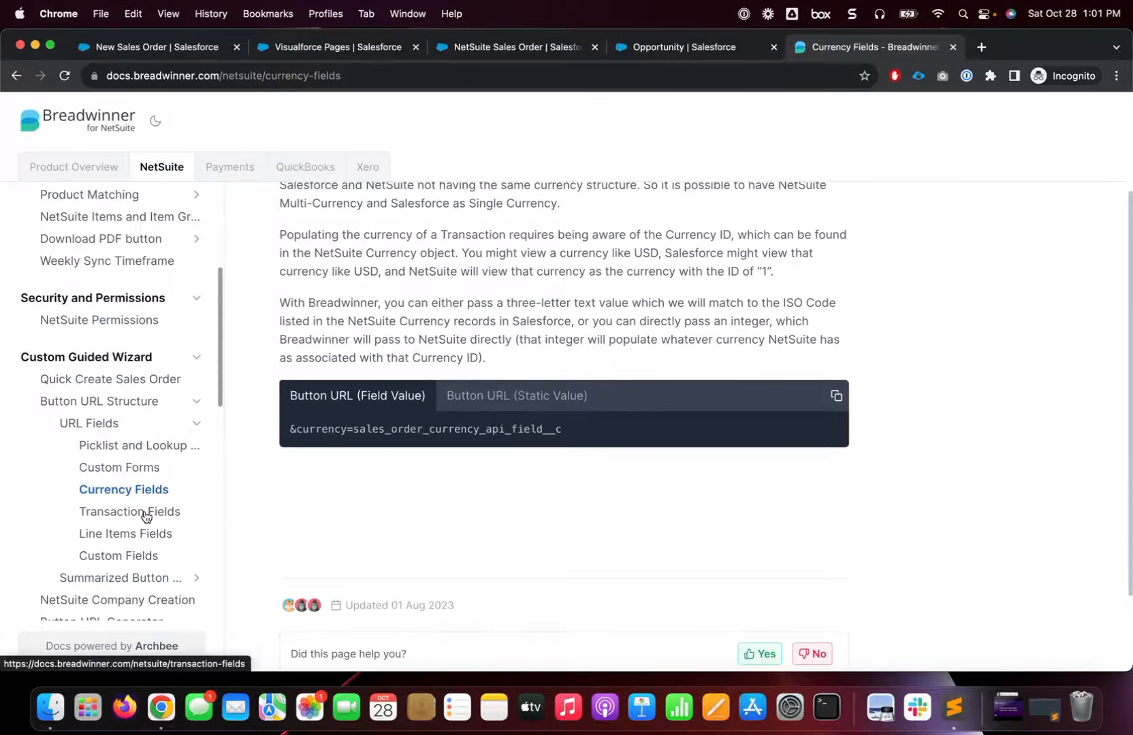
pyautogui.click(146, 516)
pyautogui.click(141, 536)
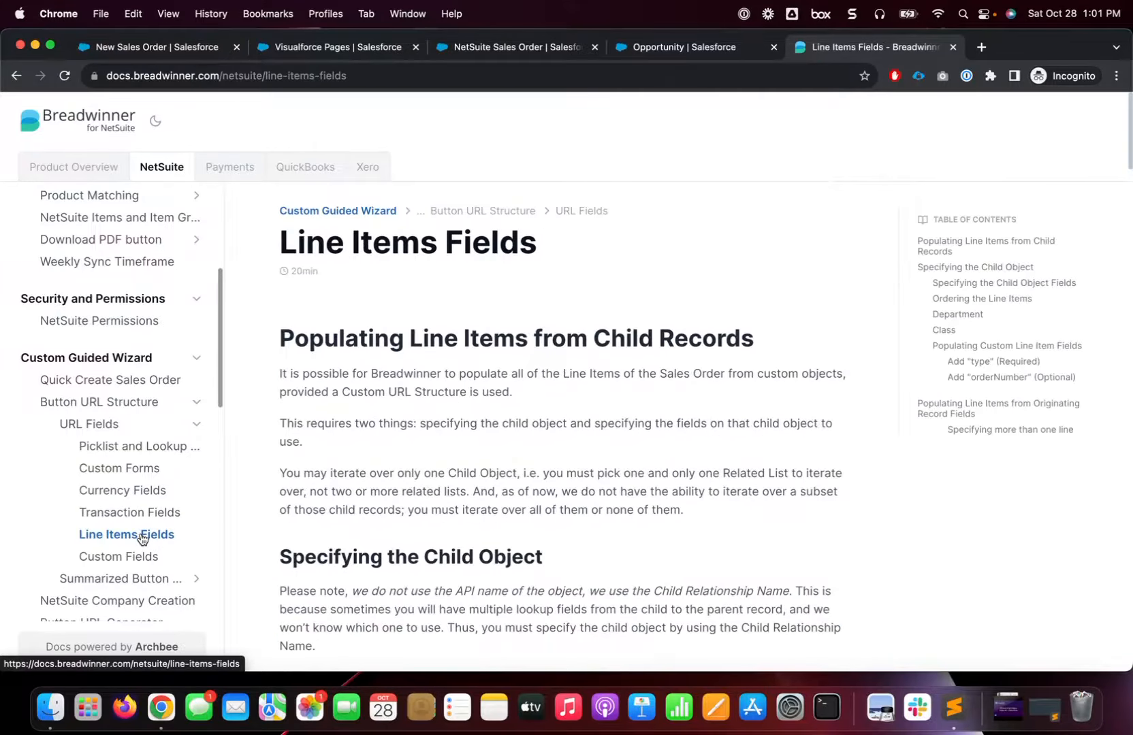
pyautogui.click(145, 558)
pyautogui.scroll(-2, 457, 465)
pyautogui.scroll(-10, 457, 465)
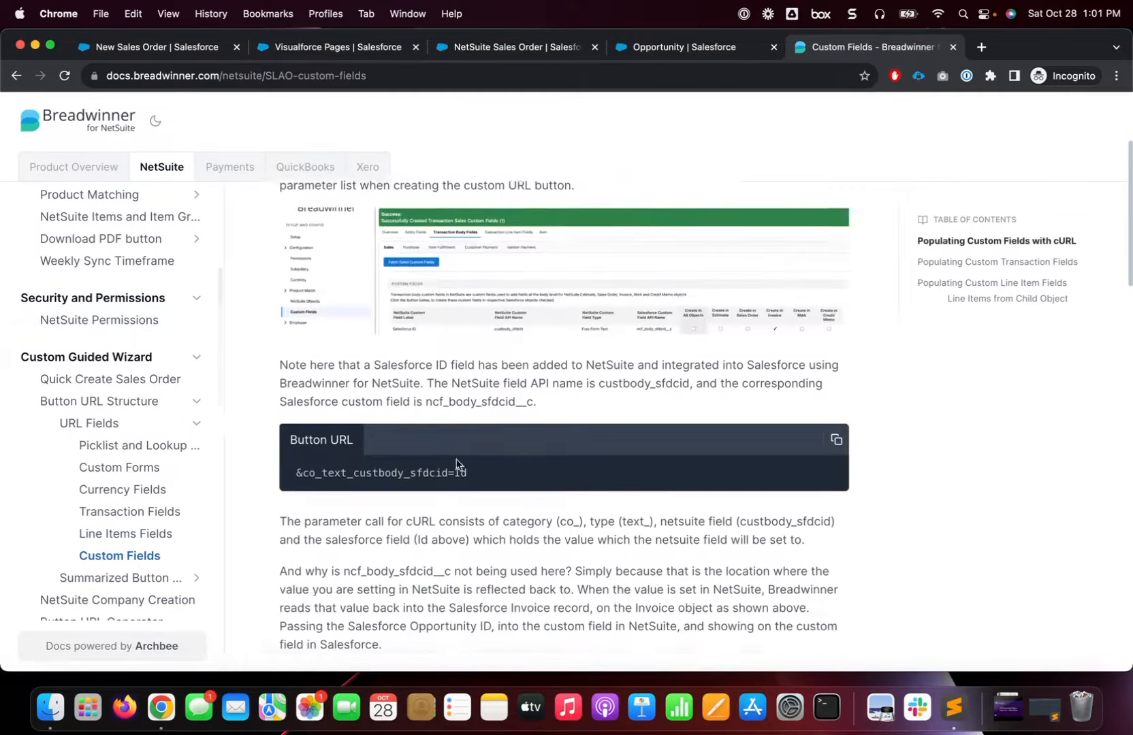
# Review the example sales order structure on the Summarized Button URLs page and return to the Visualforce Pages list in Salesforce Setup.
pyautogui.click(123, 580)
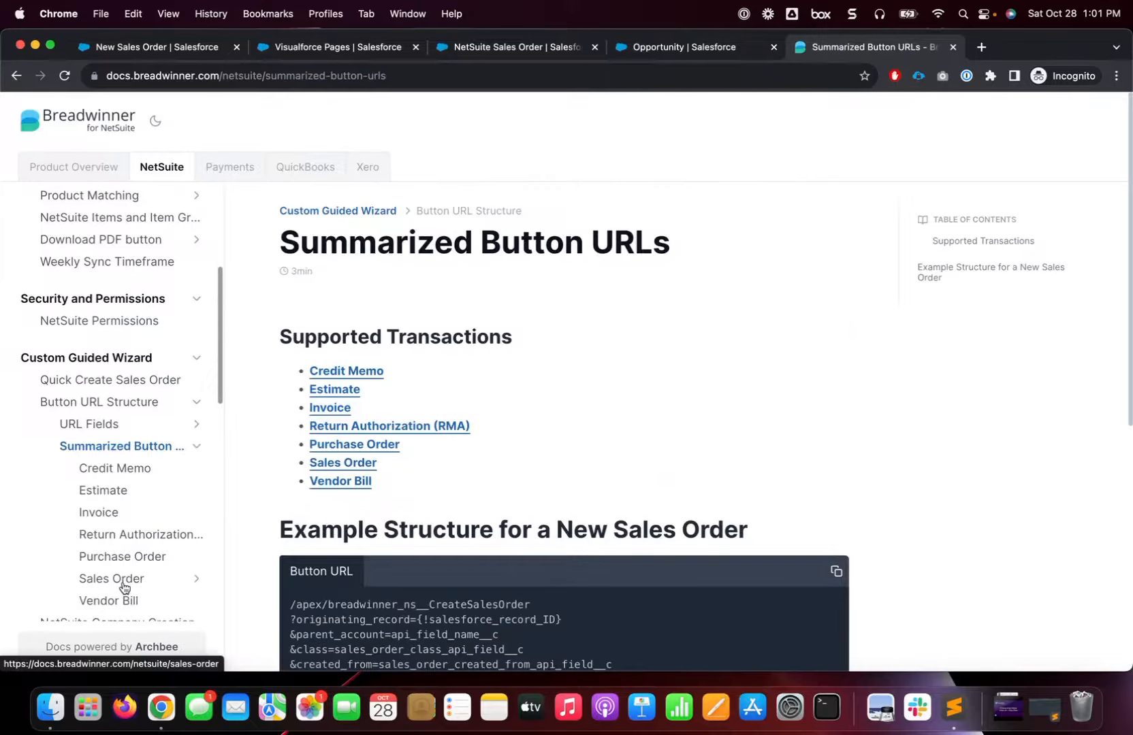
pyautogui.scroll(-6, 419, 555)
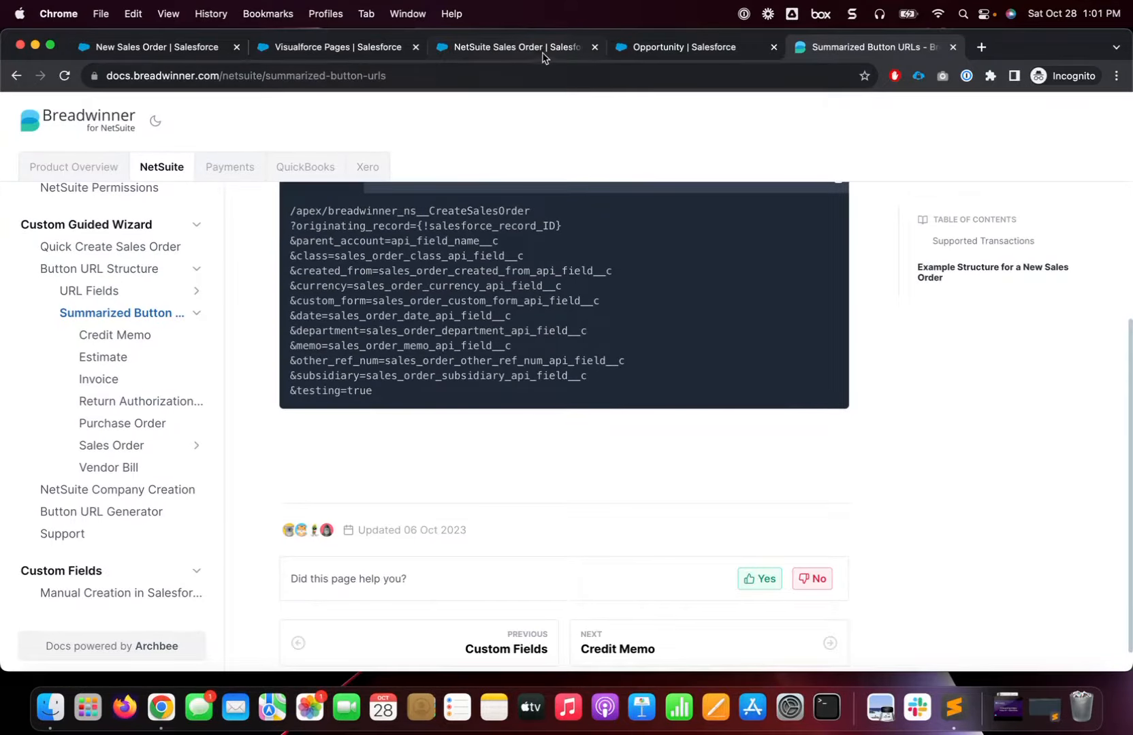
pyautogui.click(542, 55)
pyautogui.click(352, 46)
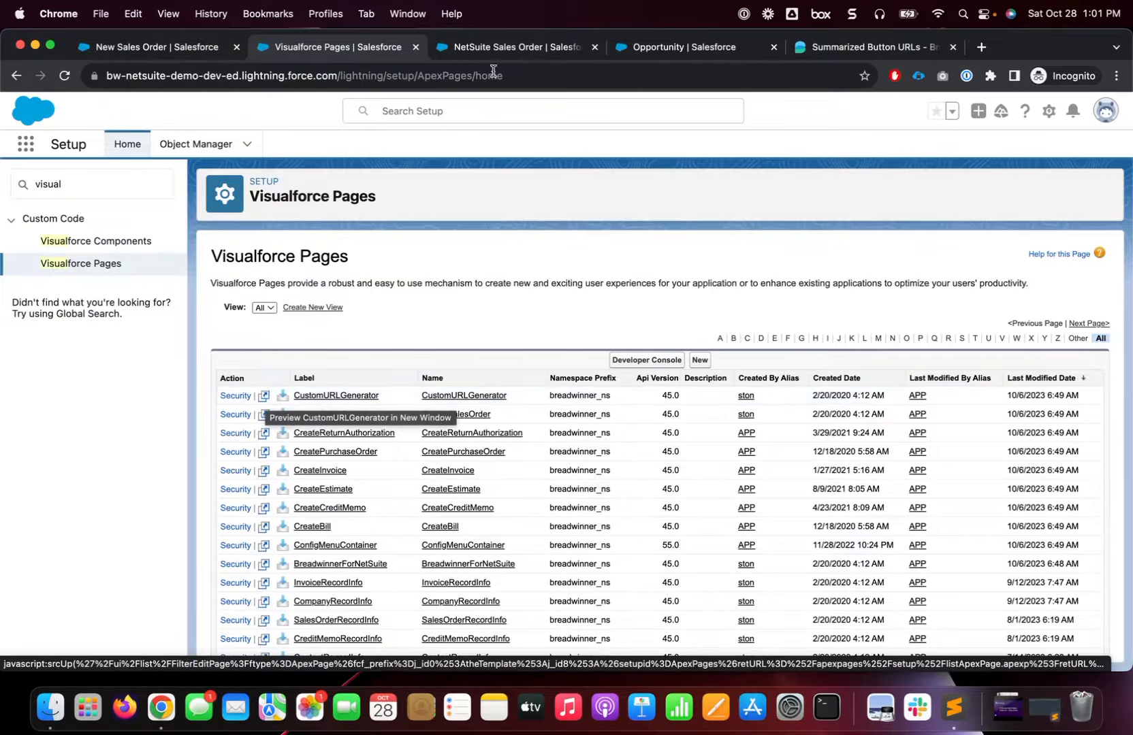
# Open the Jackets opportunity for Example Customer and review the sales order buttons and records in its NetSuite Sales Orders related list.
pyautogui.click(548, 49)
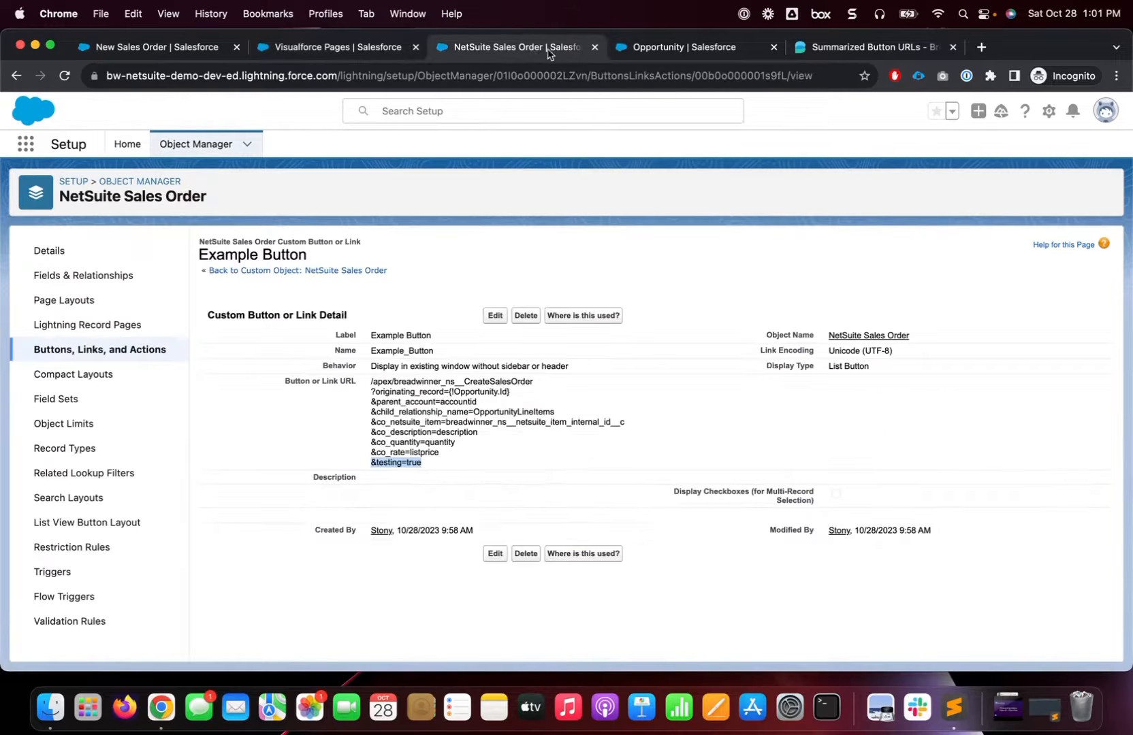
pyautogui.click(689, 52)
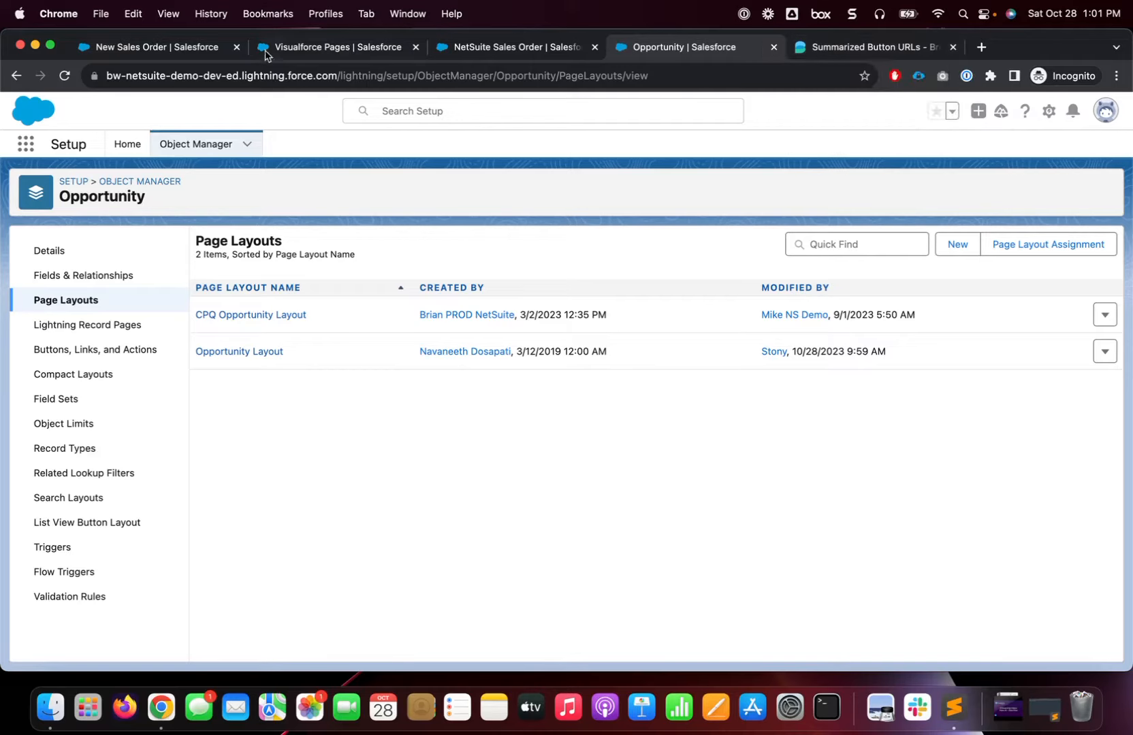
pyautogui.click(200, 47)
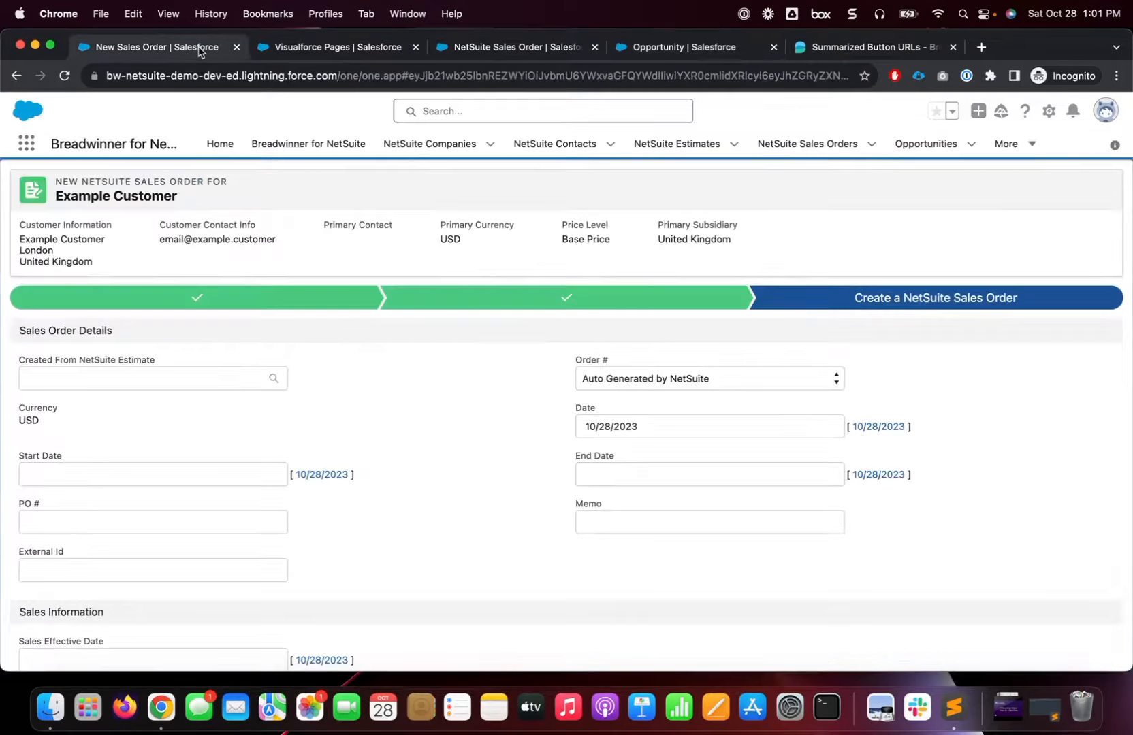
pyautogui.click(939, 146)
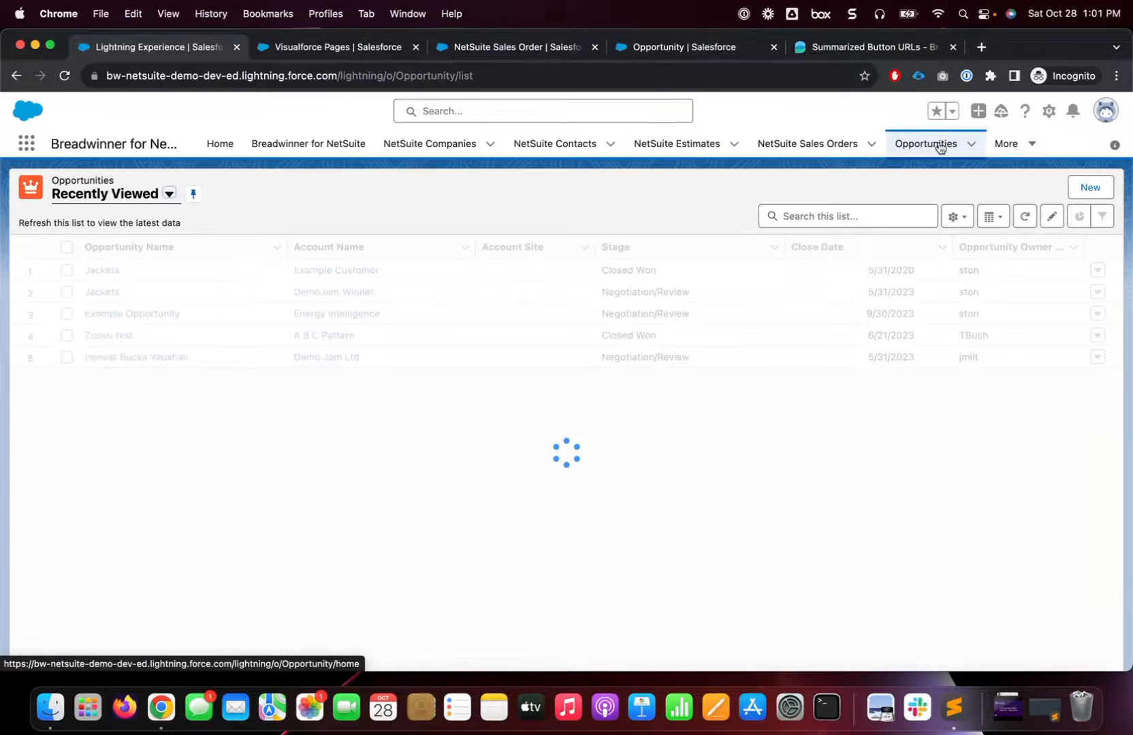
pyautogui.click(101, 270)
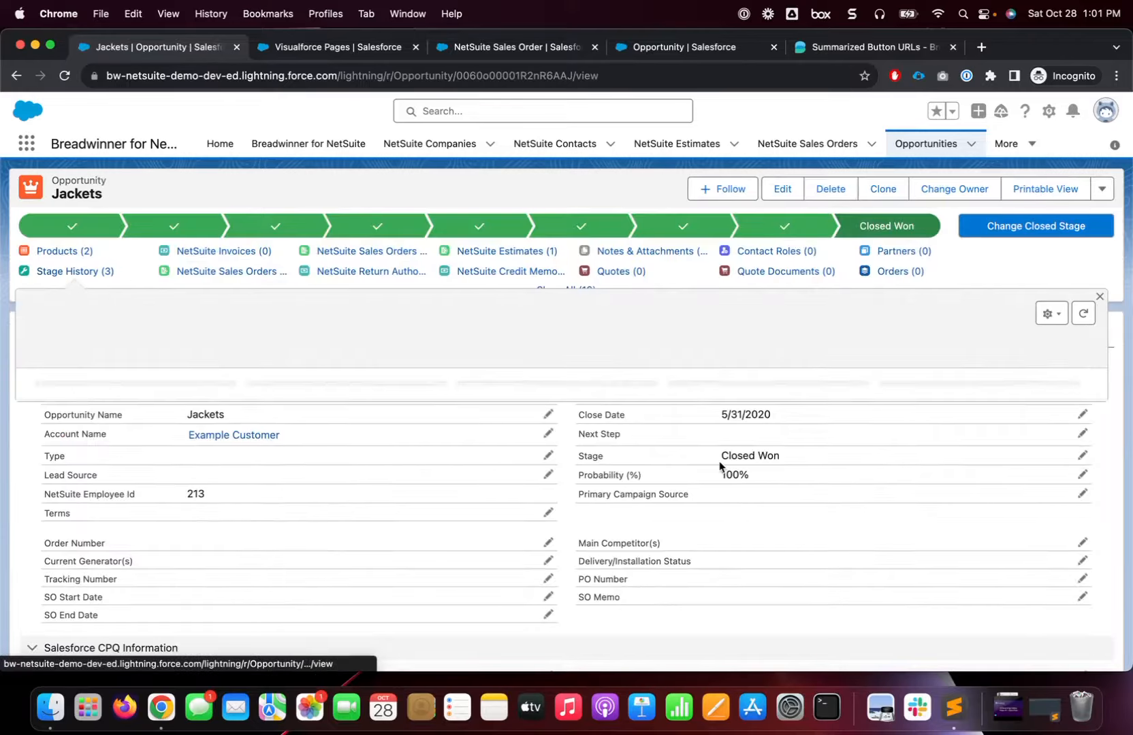
pyautogui.scroll(-10, 719, 463)
pyautogui.scroll(-1, 719, 461)
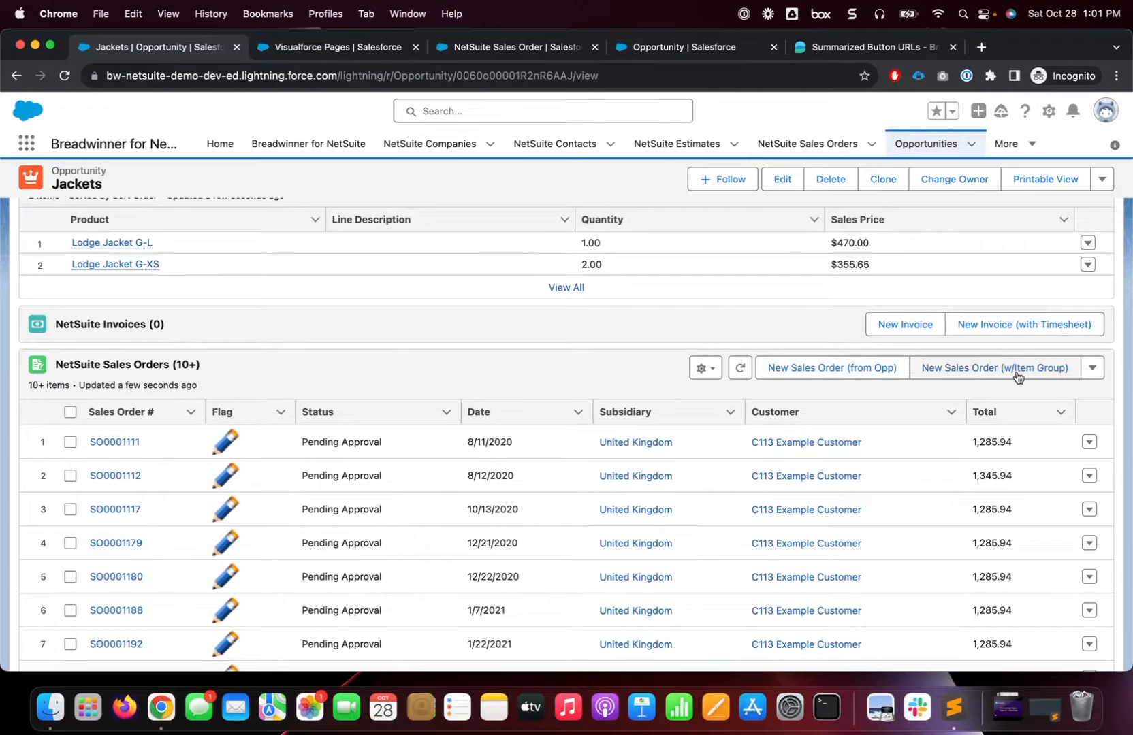
pyautogui.click(1092, 368)
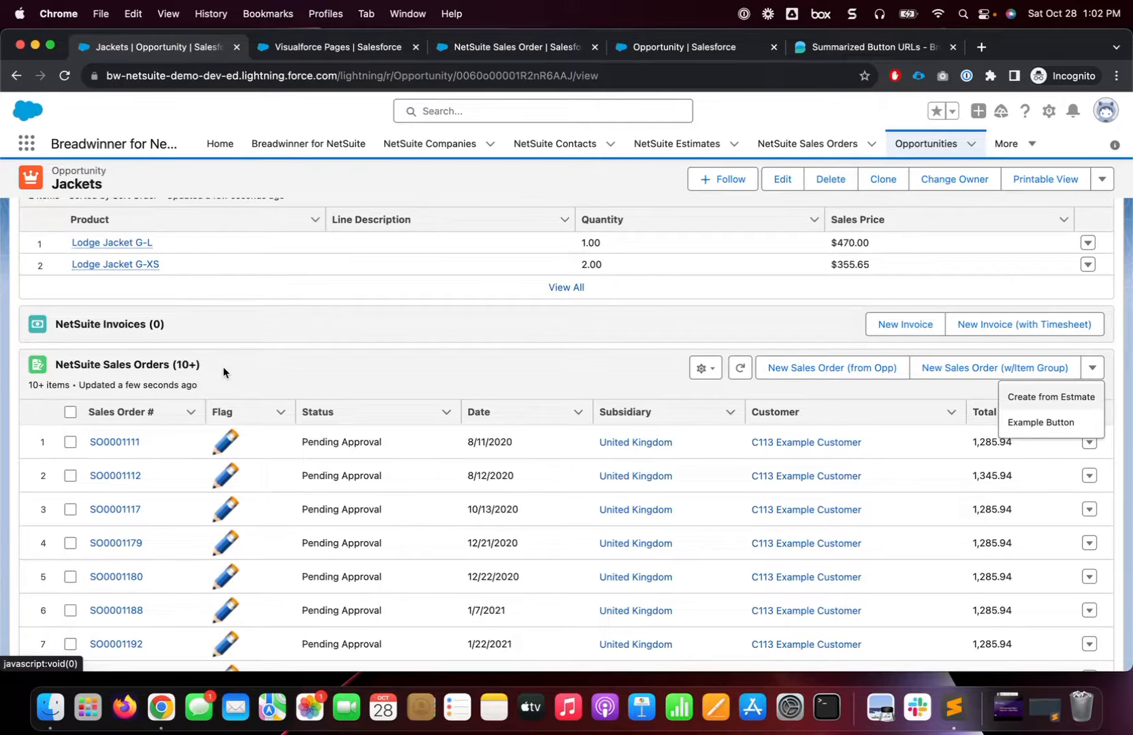
pyautogui.scroll(-4, 377, 516)
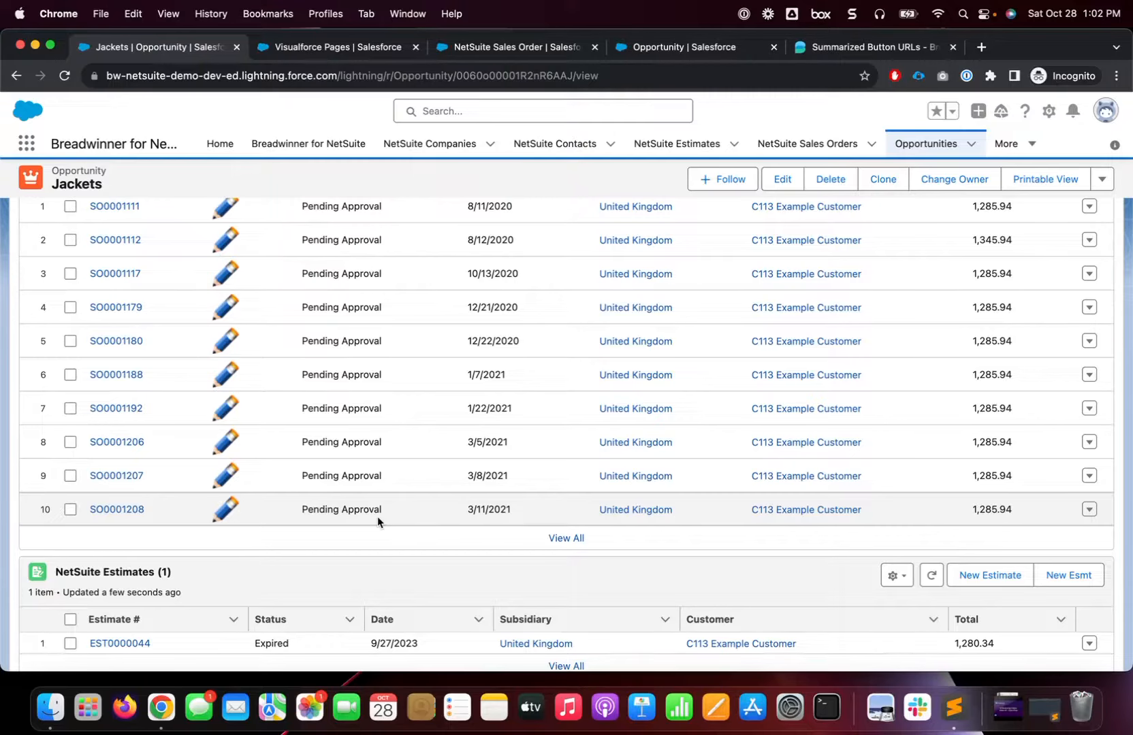
# Look through the Buttons, Links, and Actions of the Opportunity object in Salesforce Setup.
pyautogui.click(642, 54)
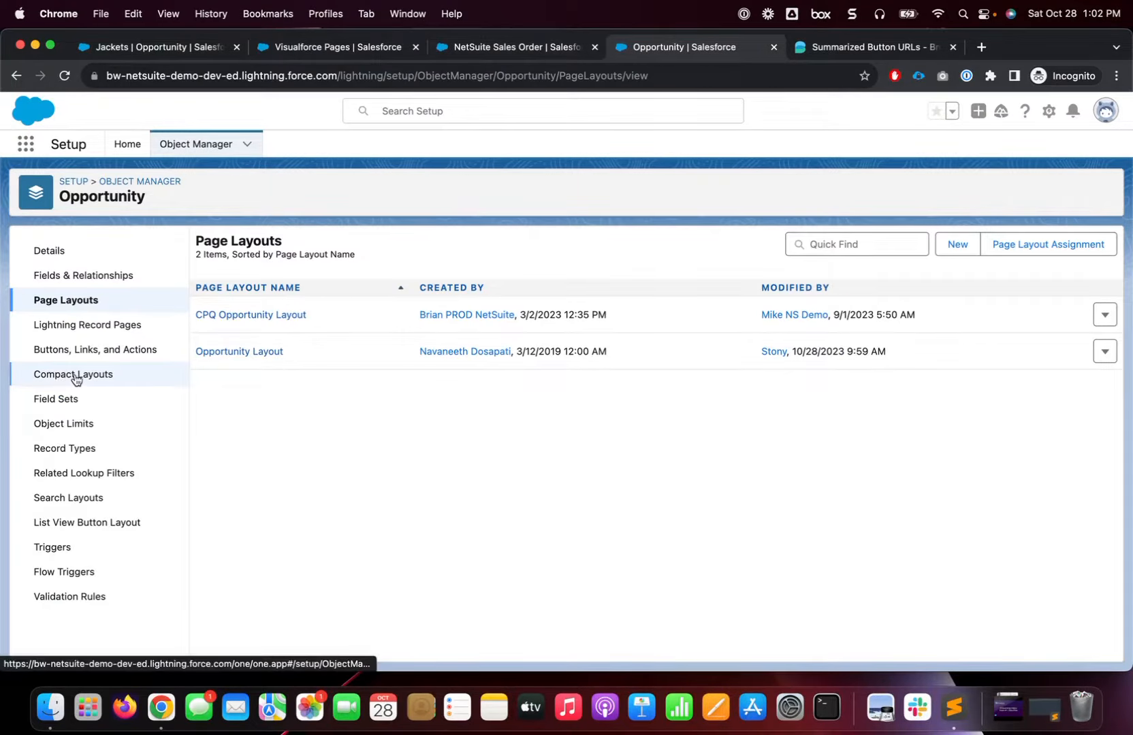
pyautogui.click(106, 353)
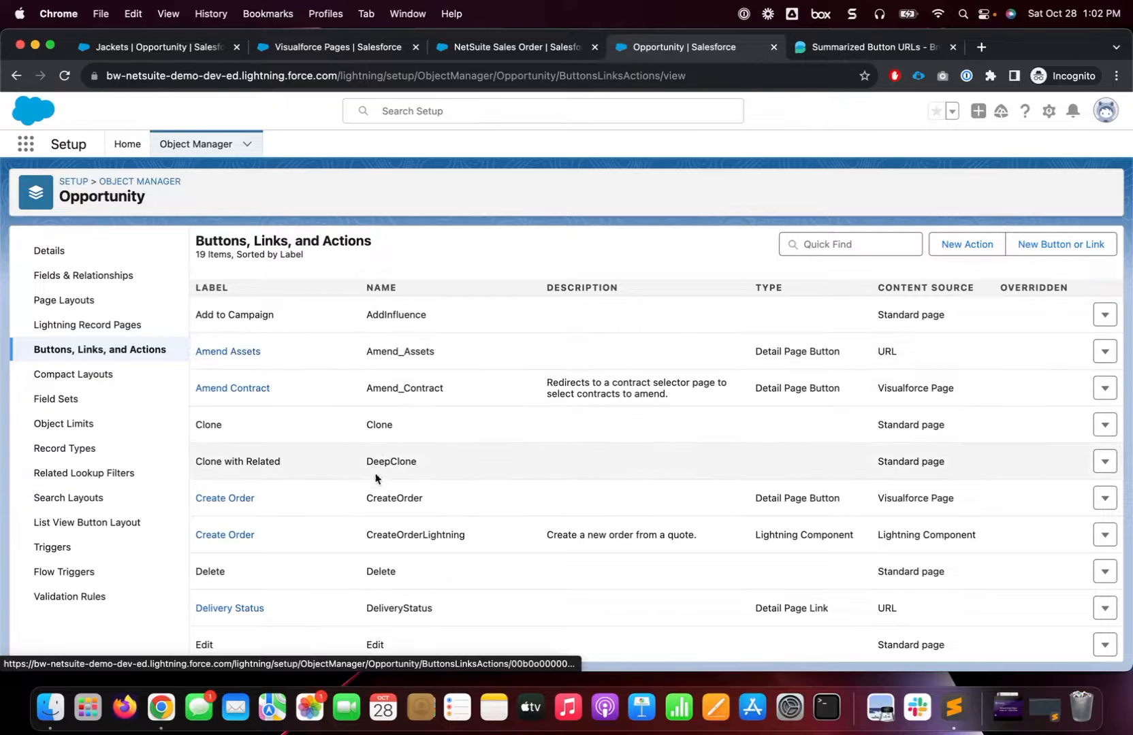
pyautogui.scroll(-5, 374, 476)
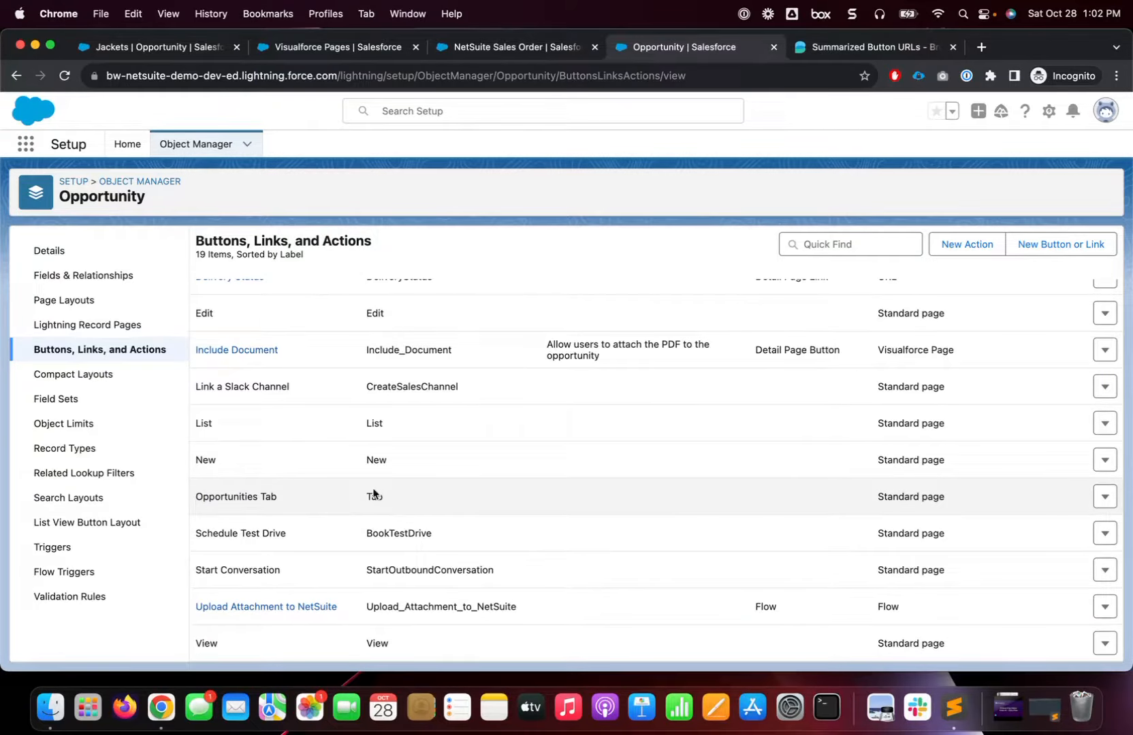
# Search the Object Manager for "sales" and examine the NetSuite Sales Order object's Buttons, Links, and Actions.
pyautogui.click(135, 184)
pyautogui.click(875, 191)
pyautogui.write('sales')
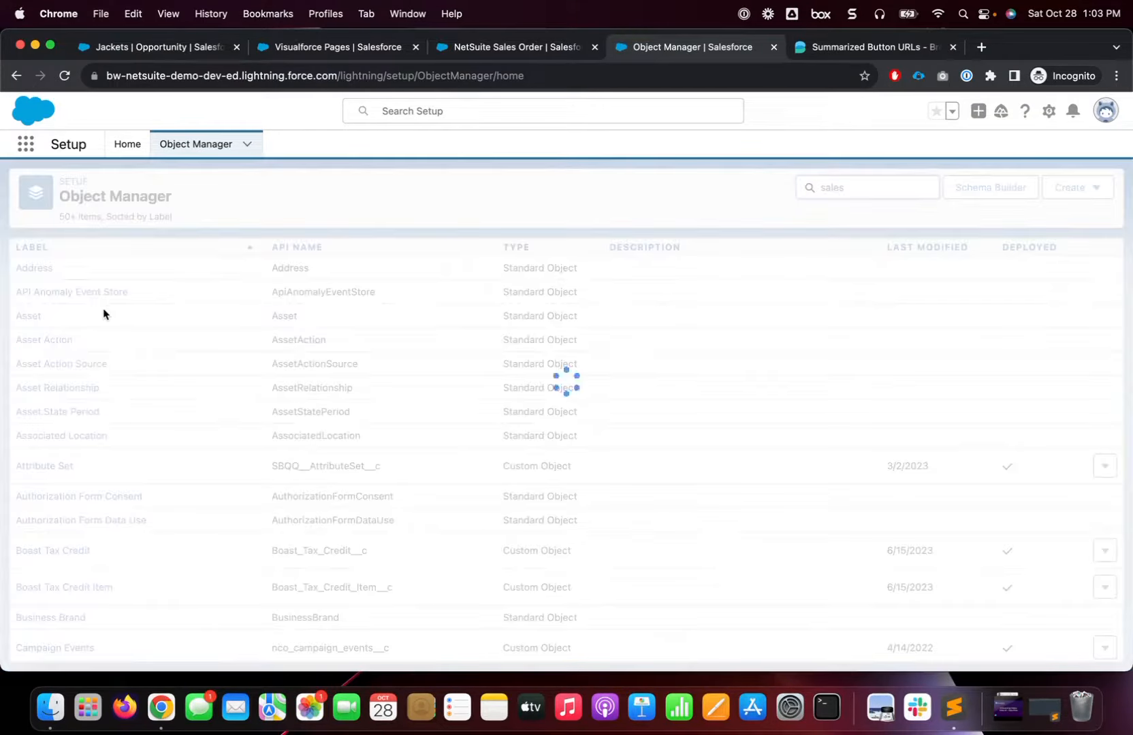
pyautogui.click(65, 271)
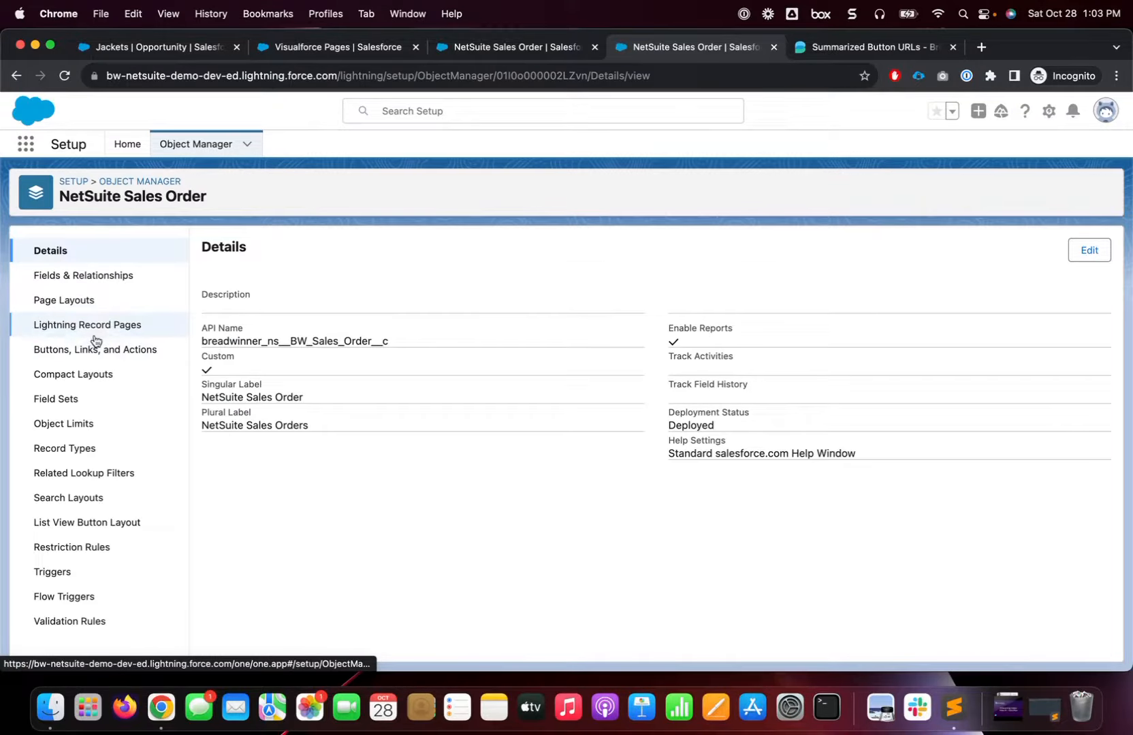
pyautogui.click(86, 349)
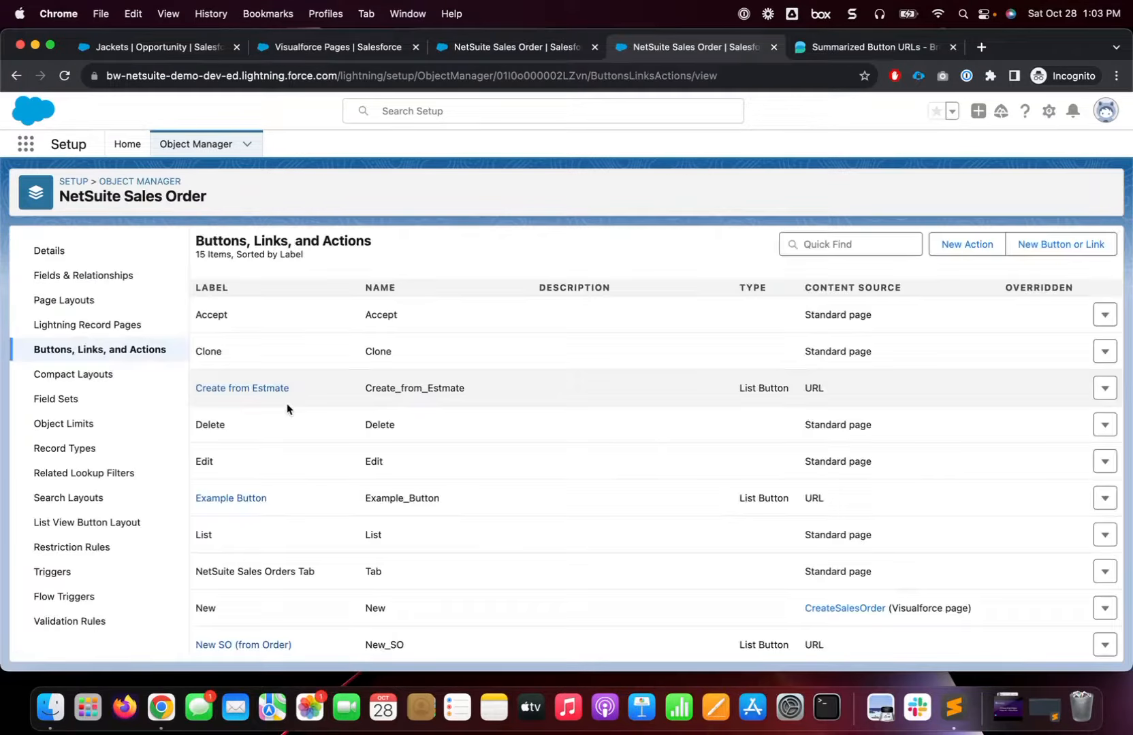
pyautogui.scroll(-5, 283, 545)
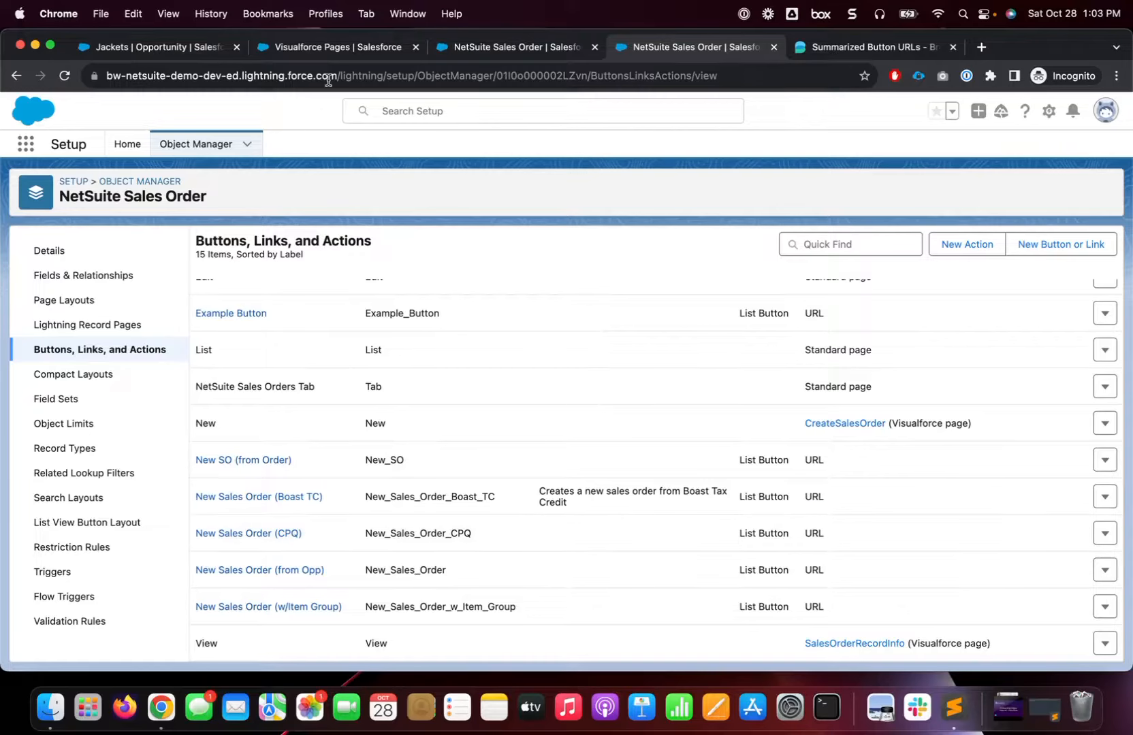
# Start a New Sales Order (from Opp) on the Jackets opportunity and proceed with the existing NetSuite customer Example Customer.
pyautogui.click(181, 49)
pyautogui.scroll(5, 317, 273)
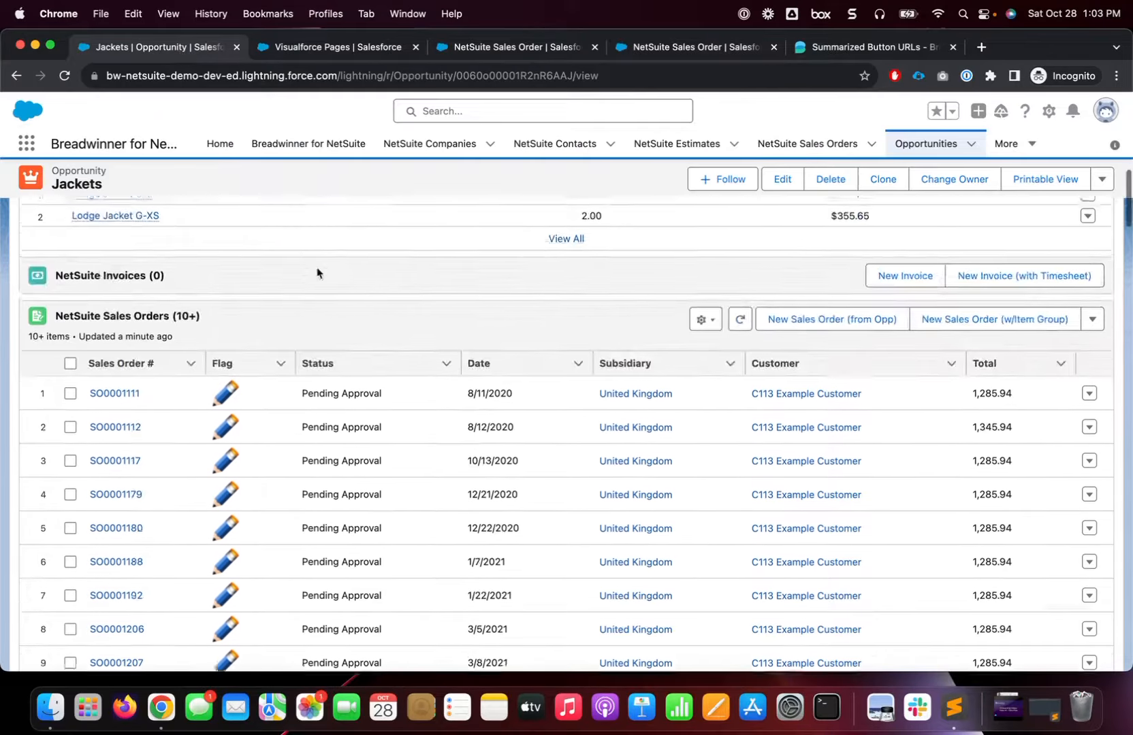
pyautogui.scroll(2, 316, 272)
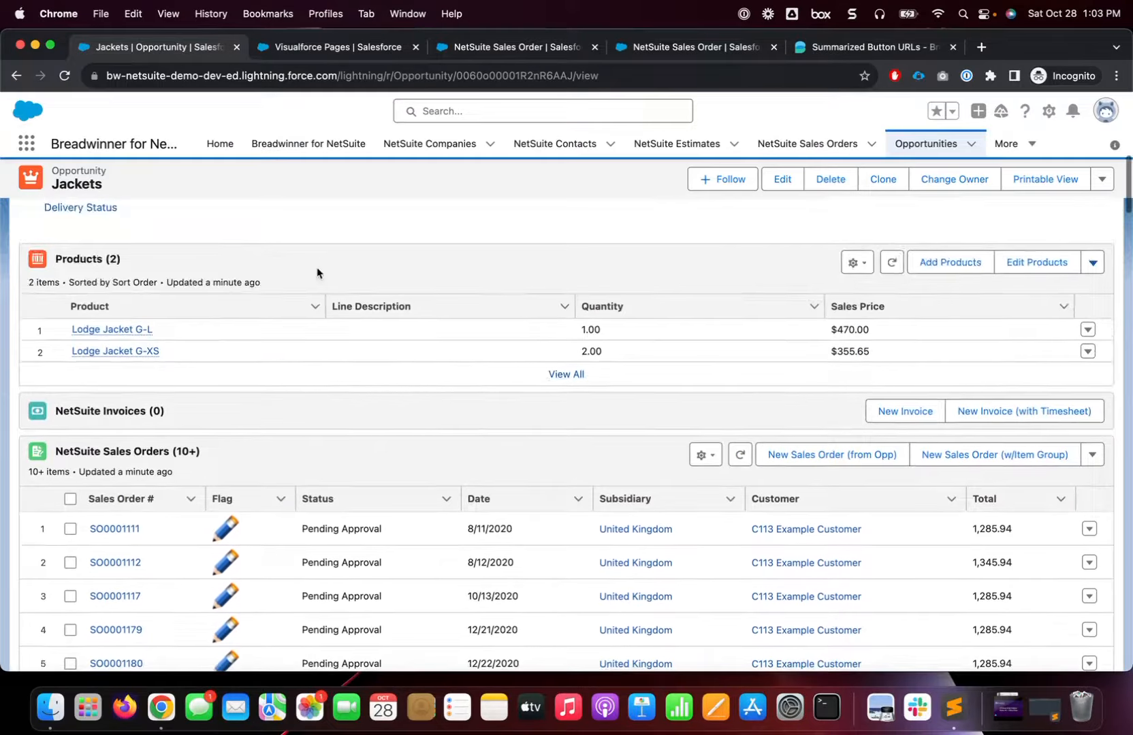
pyautogui.click(809, 467)
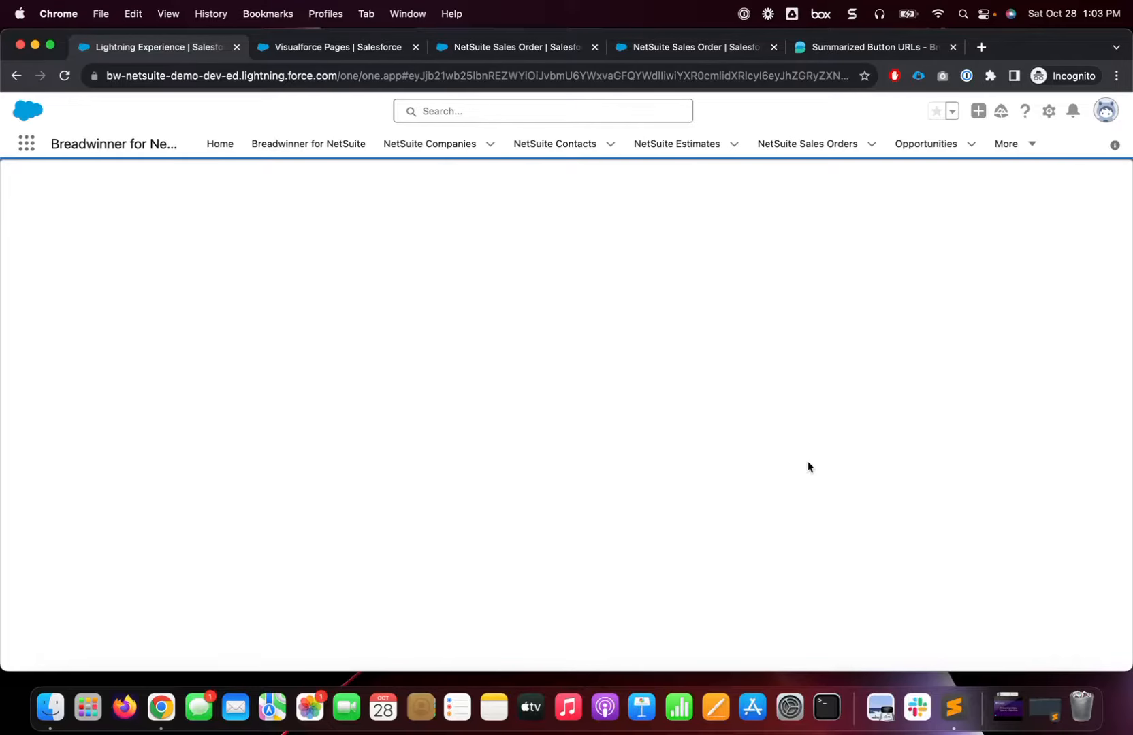
pyautogui.scroll(-3, 504, 474)
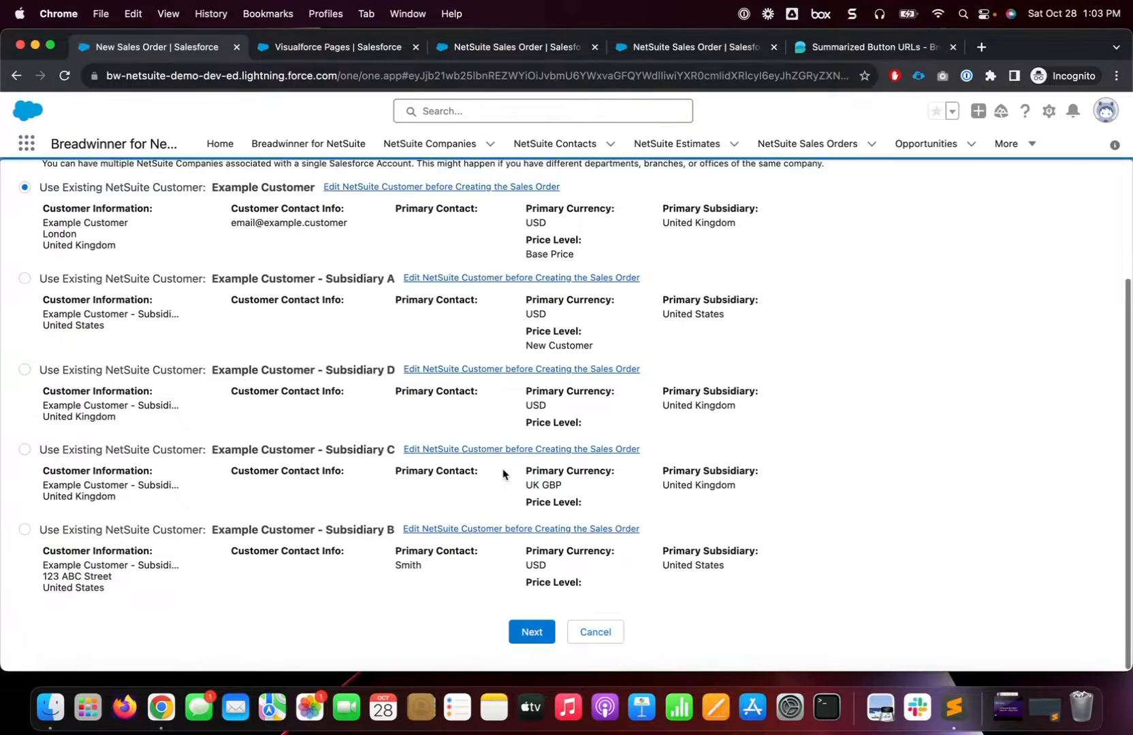
pyautogui.click(523, 635)
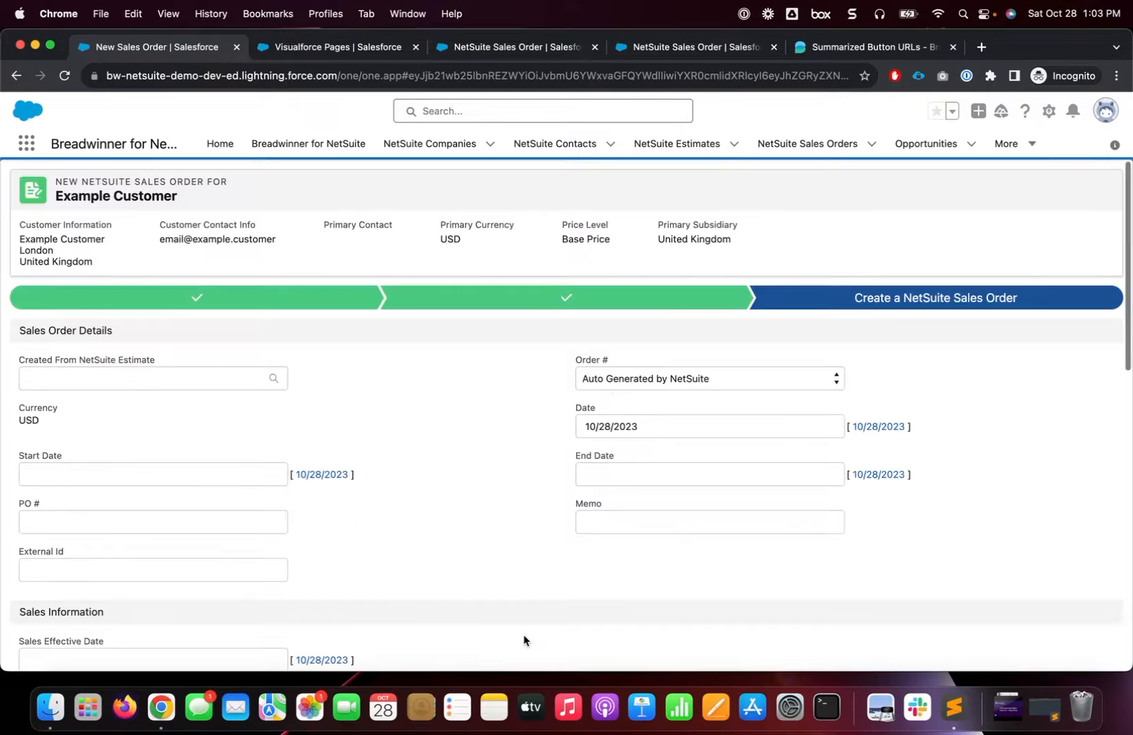
# Change the description of the Lodge Jacket G-L line item to "Lodge Jacket G-L - Green".
pyautogui.scroll(-5, 523, 640)
pyautogui.scroll(-10, 523, 640)
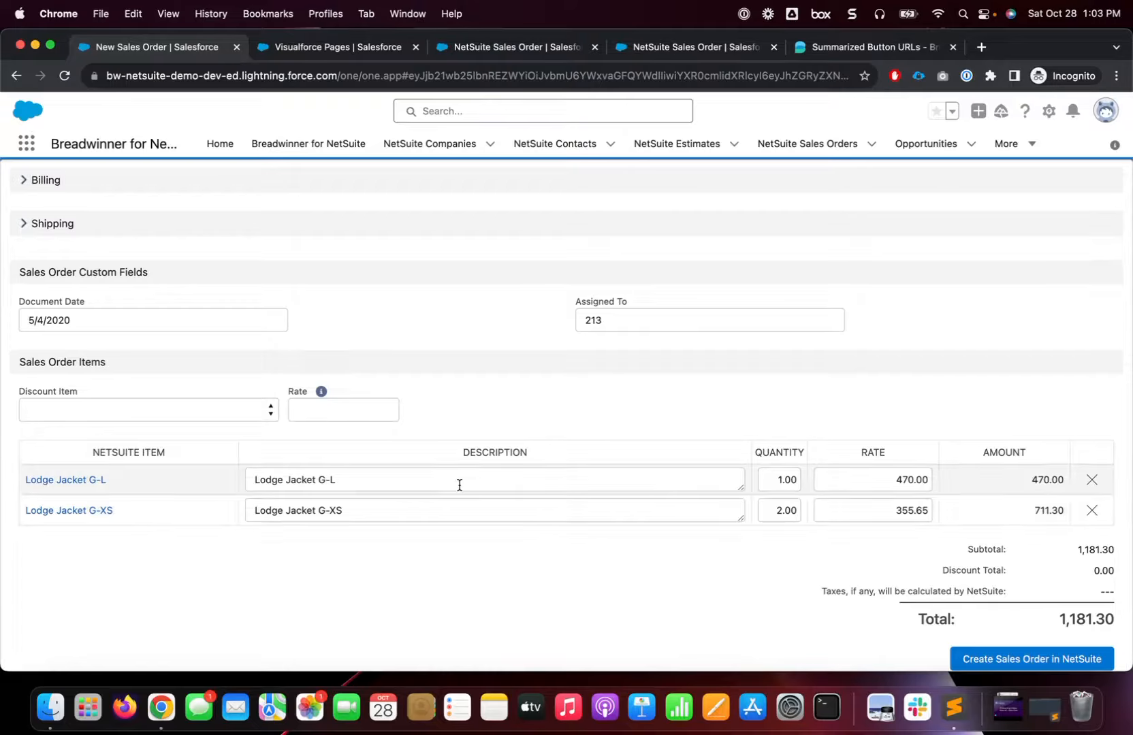
pyautogui.click(459, 484)
pyautogui.write('- ')
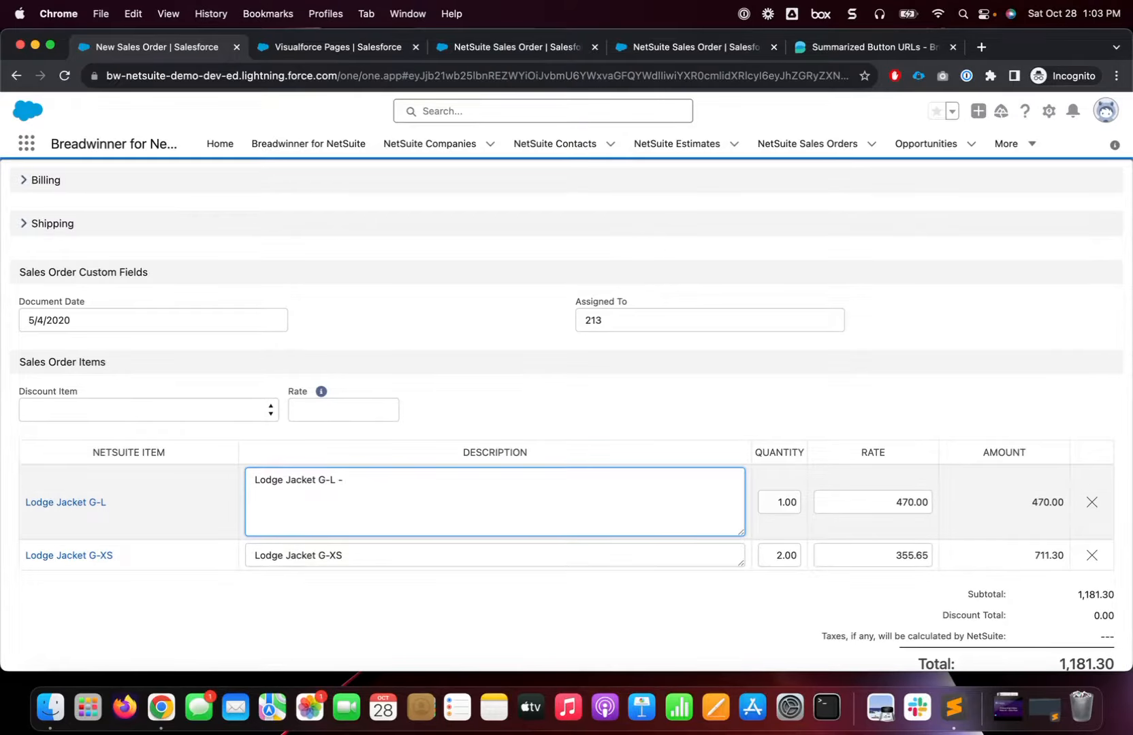
pyautogui.write('Green')
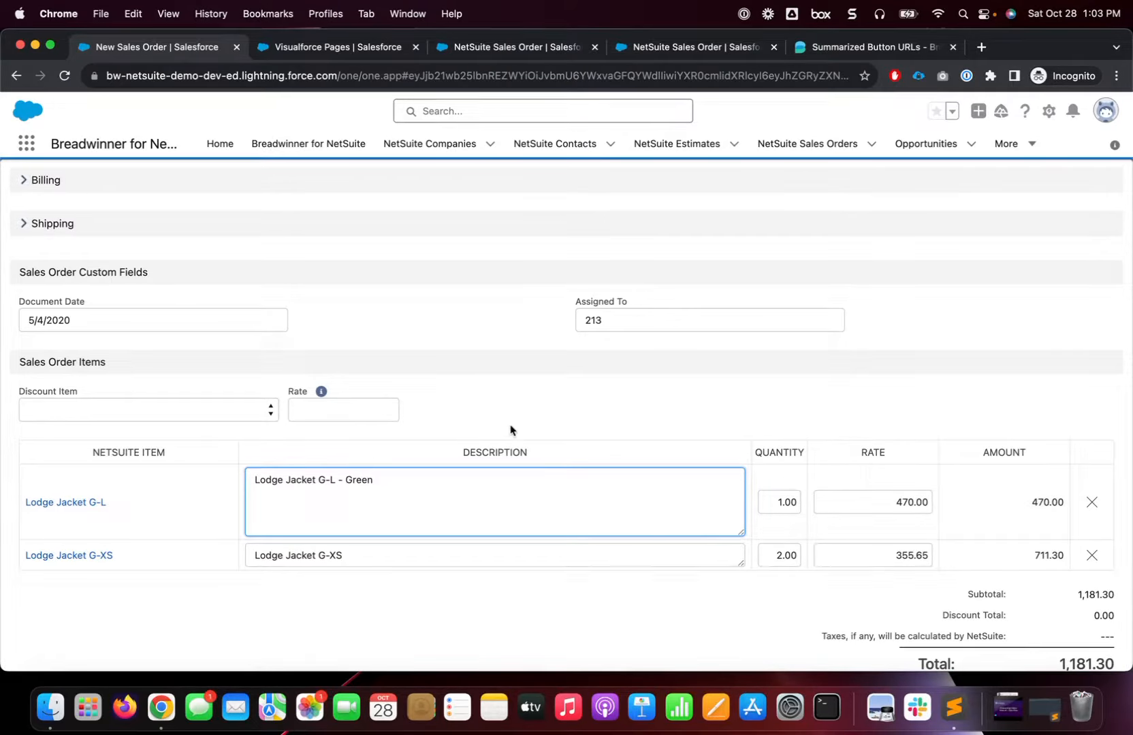
pyautogui.click(554, 407)
# Review the completed sales order form and create the sales order in NetSuite.
pyautogui.scroll(10, 916, 474)
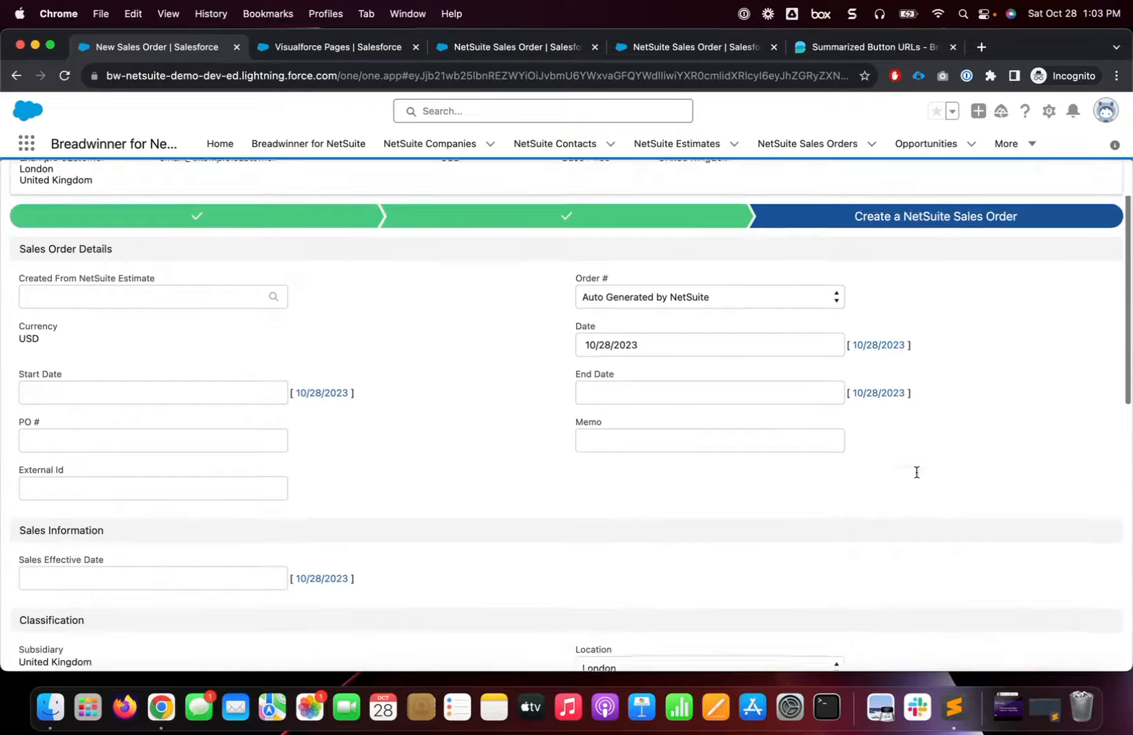
pyautogui.scroll(-10, 918, 476)
pyautogui.click(958, 619)
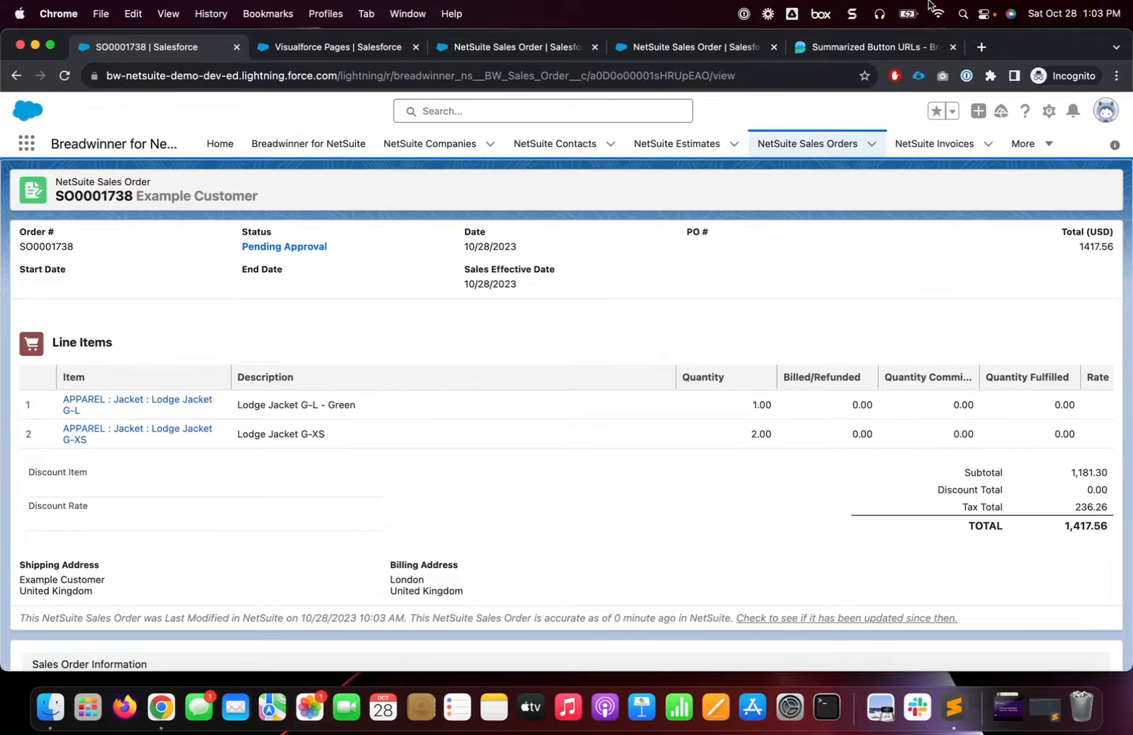
# Look through the Global API Requests page and its request topics in the Breadwinner documentation, and switch to the presentation slide.
pyautogui.click(860, 53)
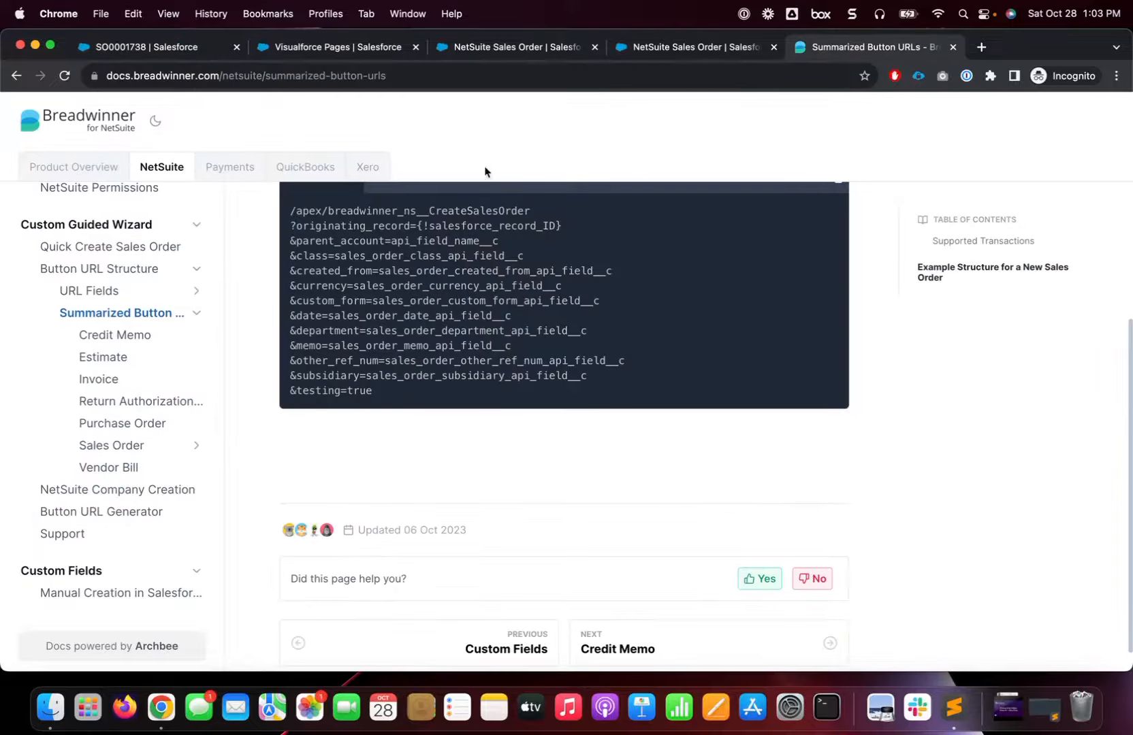
pyautogui.scroll(-5, 139, 456)
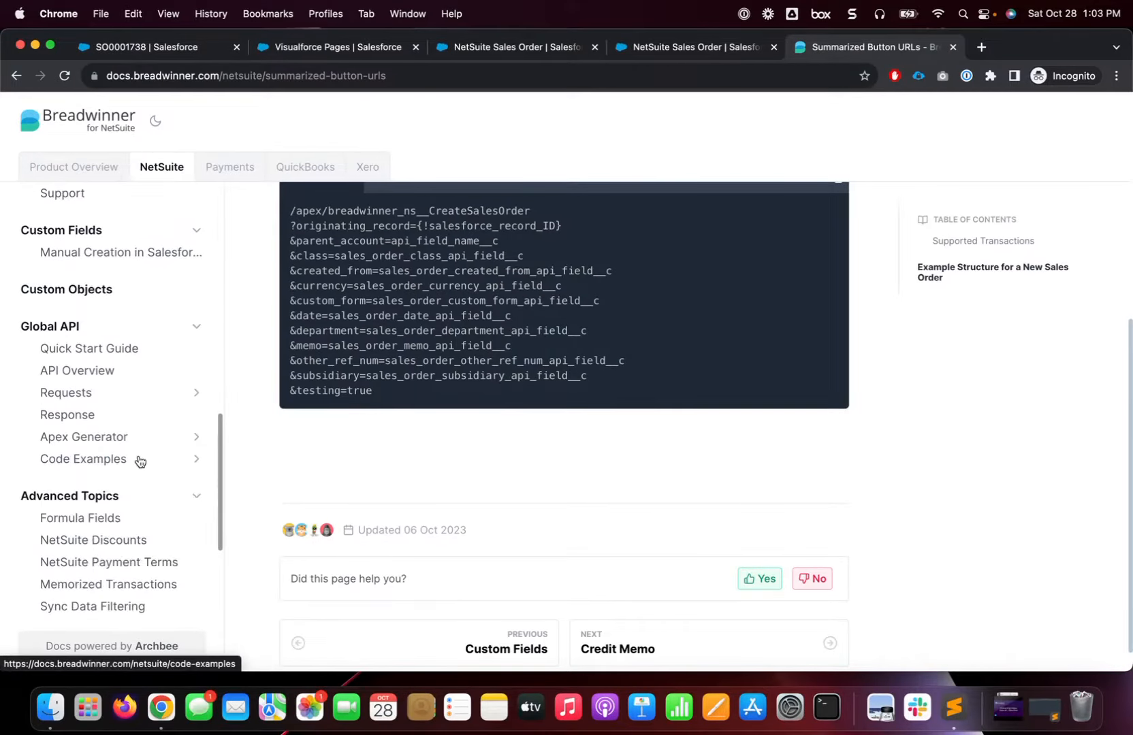
pyautogui.click(108, 399)
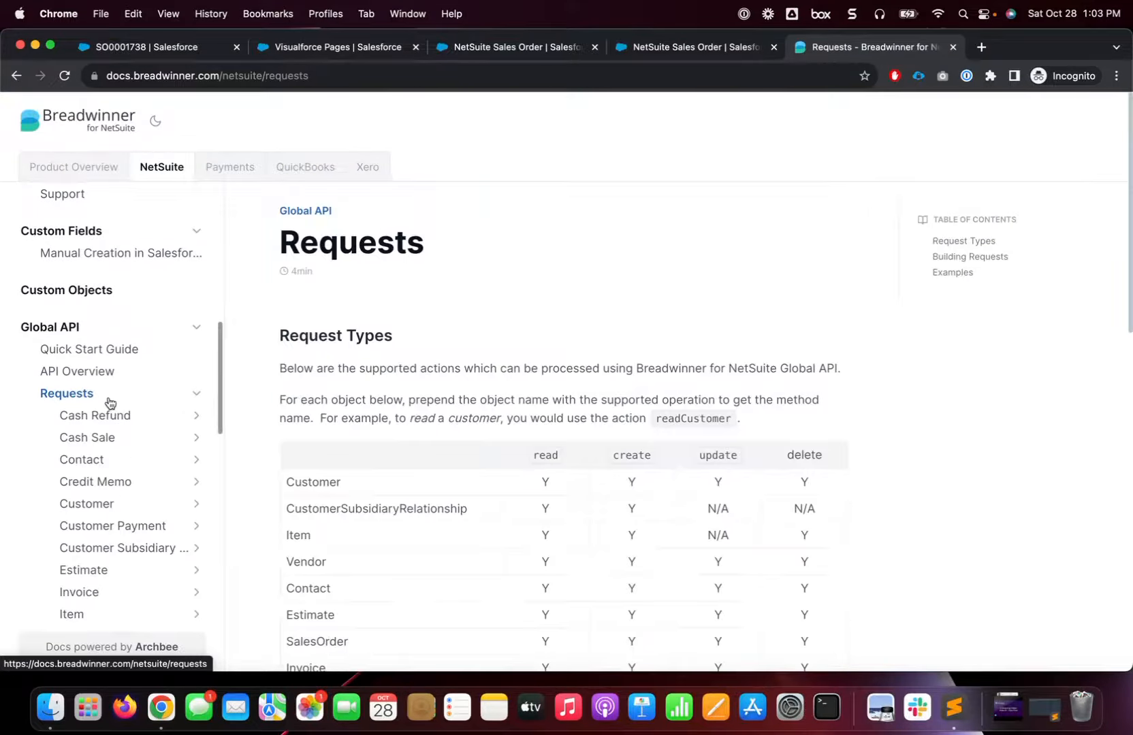
pyautogui.scroll(-3, 144, 480)
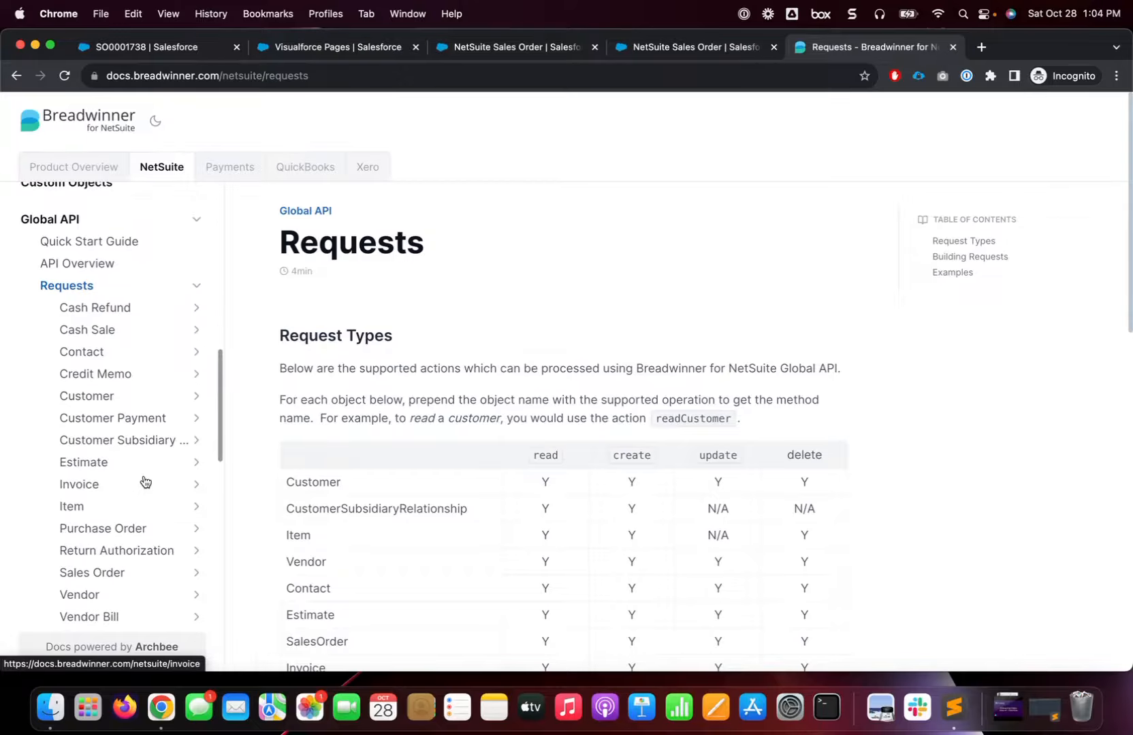
pyautogui.scroll(-3, 187, 534)
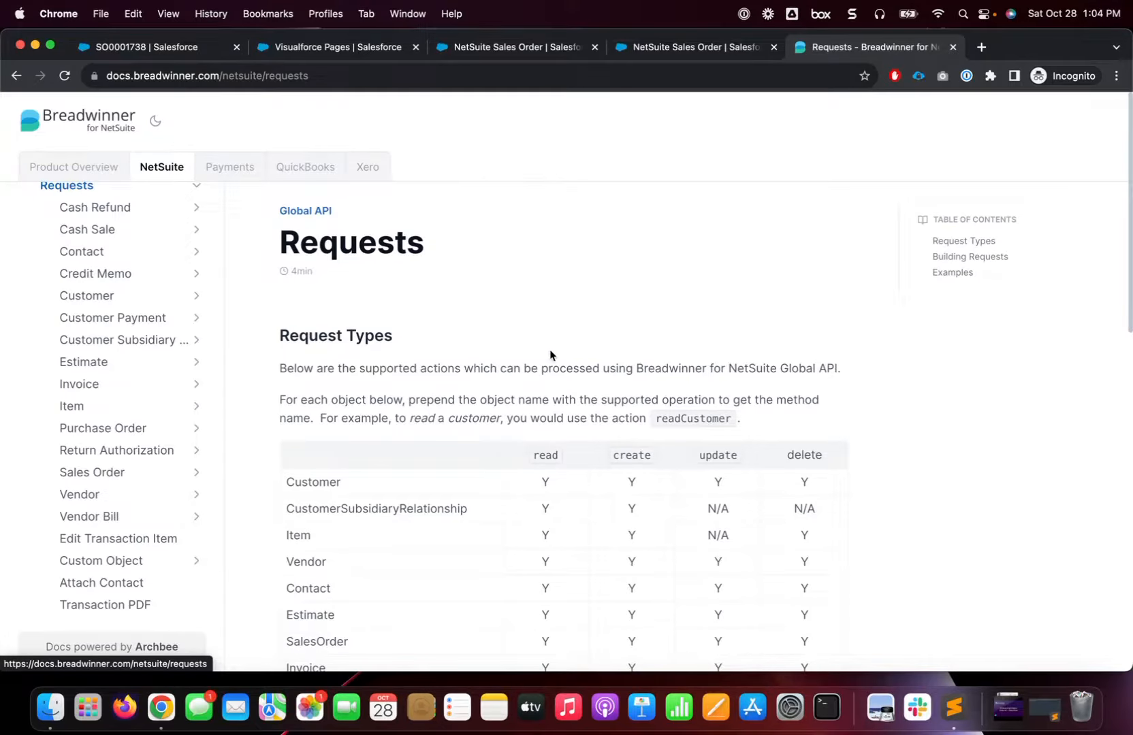
pyautogui.hotkey('ctrl', 'Right')
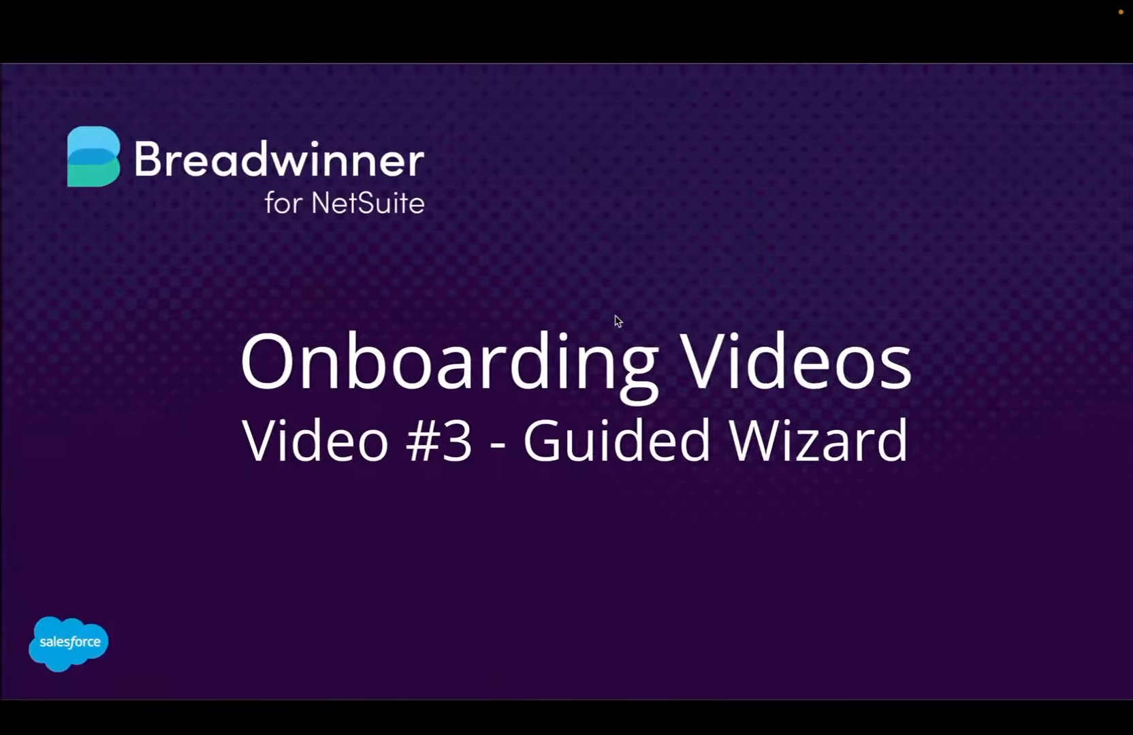